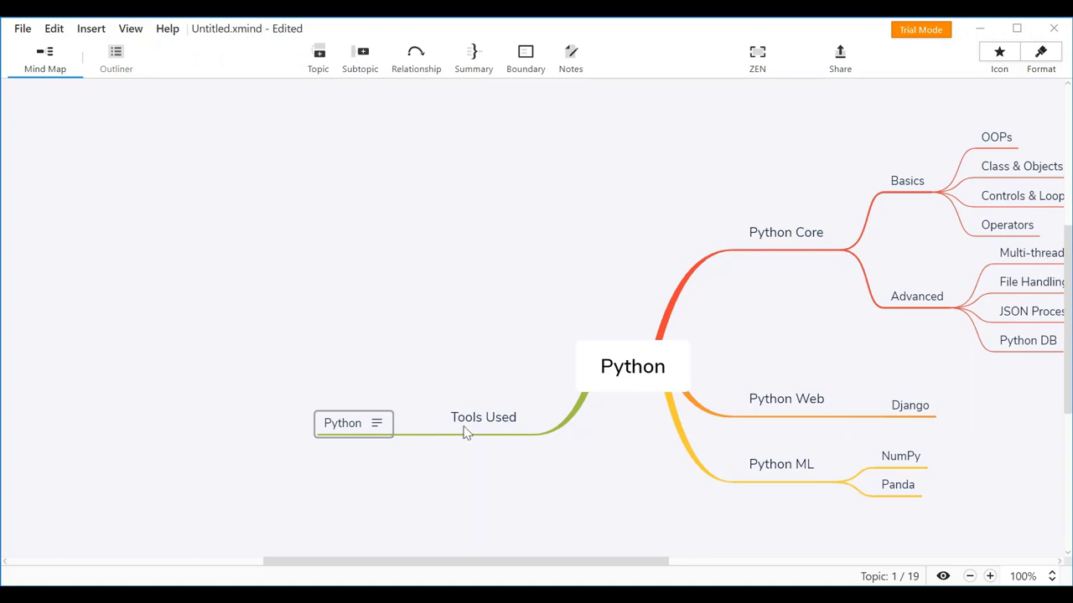
- Check the note on the Python topic under Tools Used and view the Python downloads page in the browser
click(378, 425)
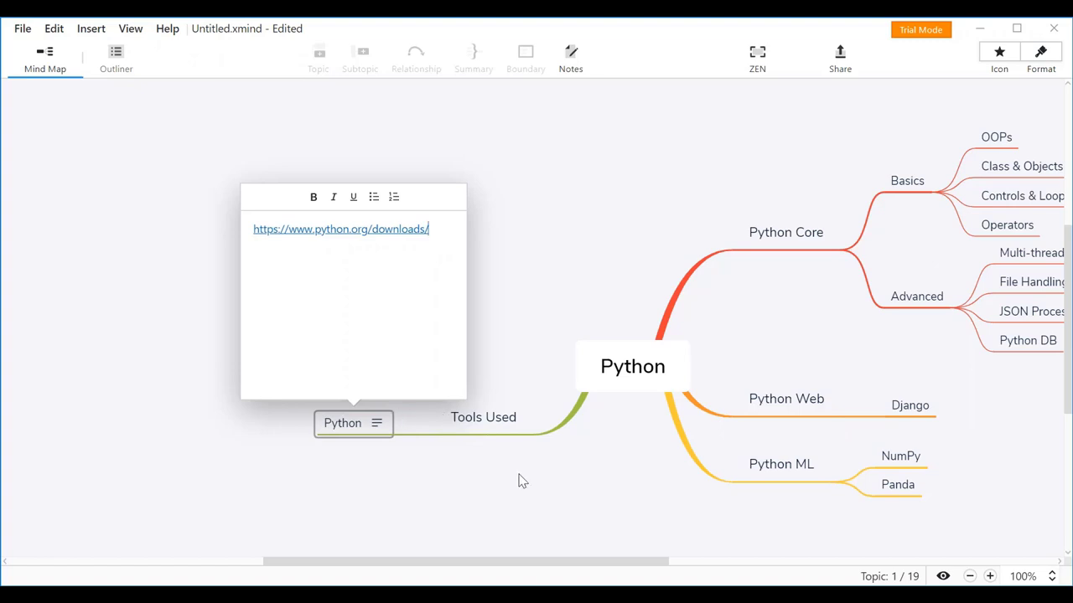
key(Escape)
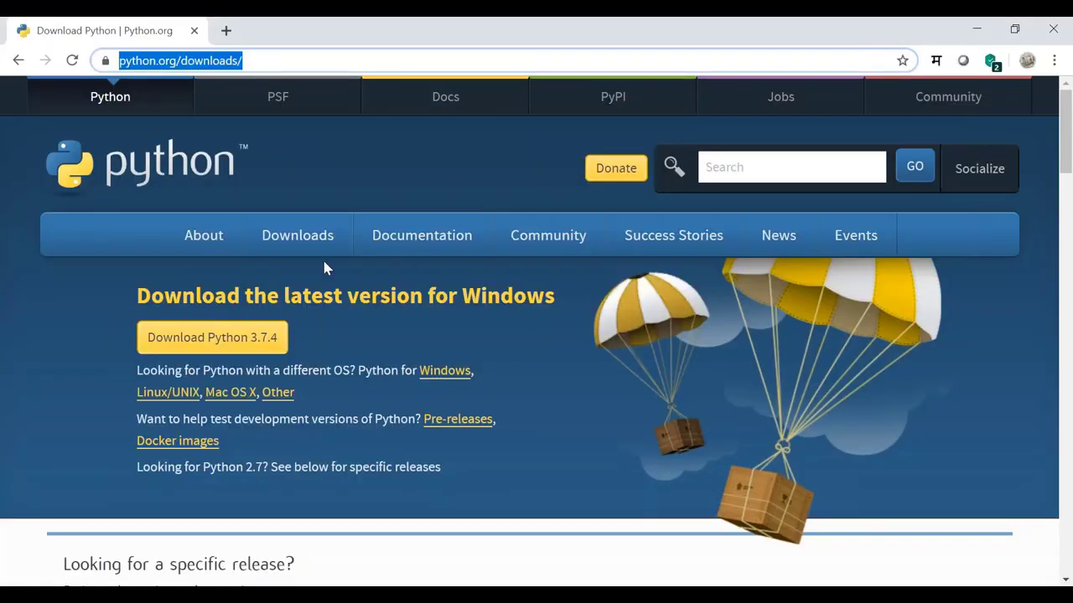
mouse_move(321, 240)
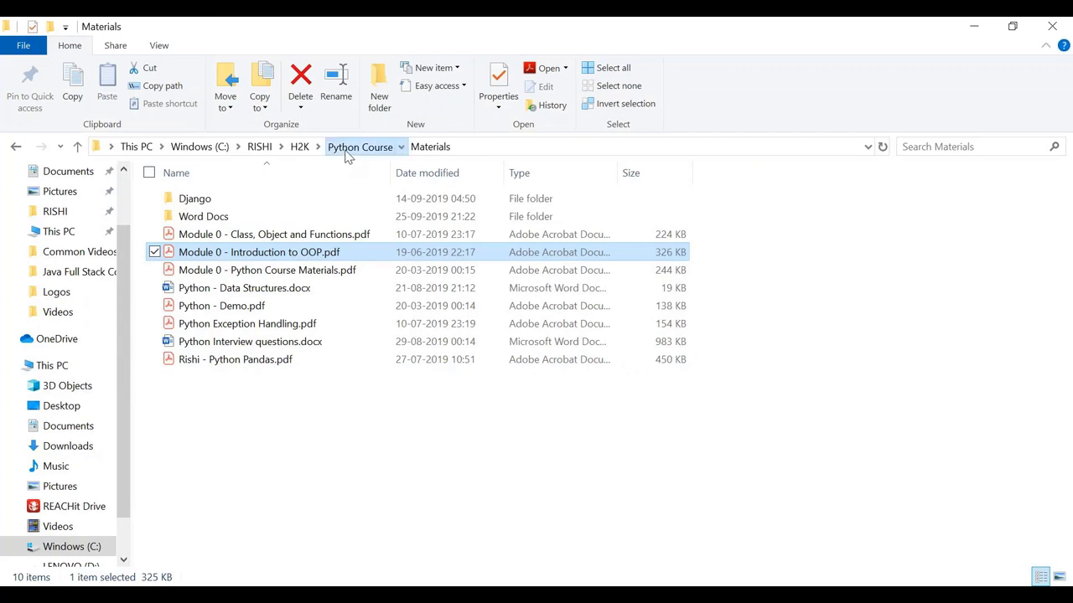
- Open the PYTHON folder on the C: drive in File Explorer and locate python-3.7.2.exe
click(344, 154)
click(201, 147)
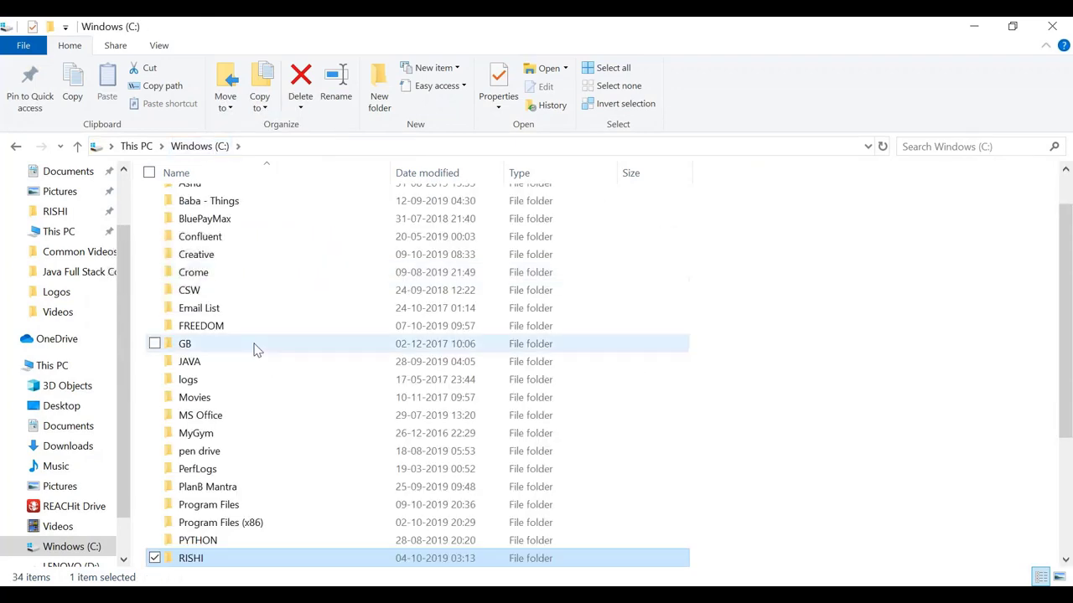
scroll(252, 352, down, 3)
double_click(211, 365)
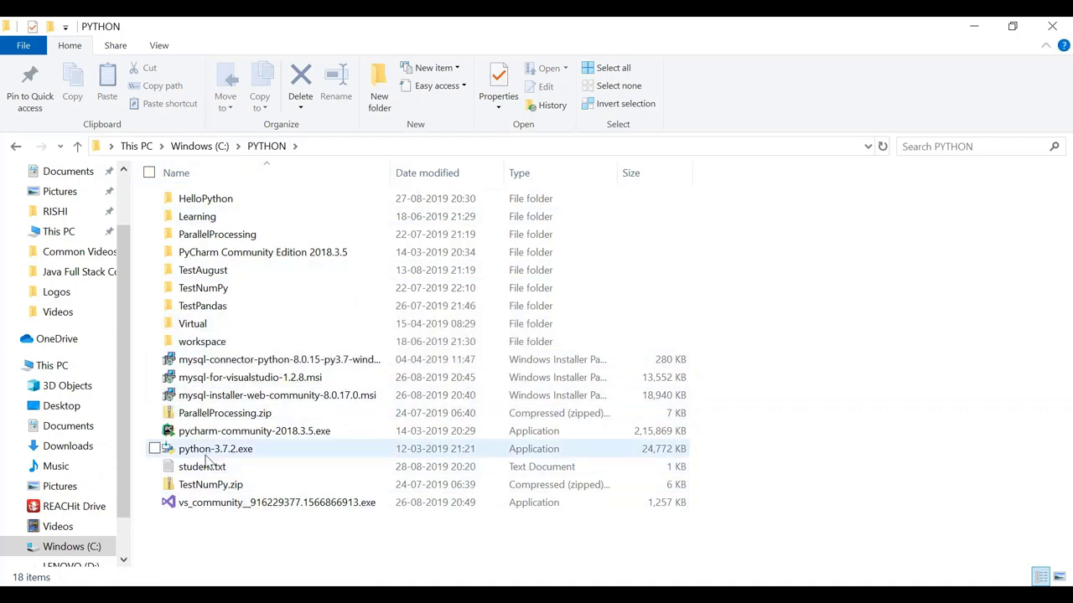
mouse_move(193, 455)
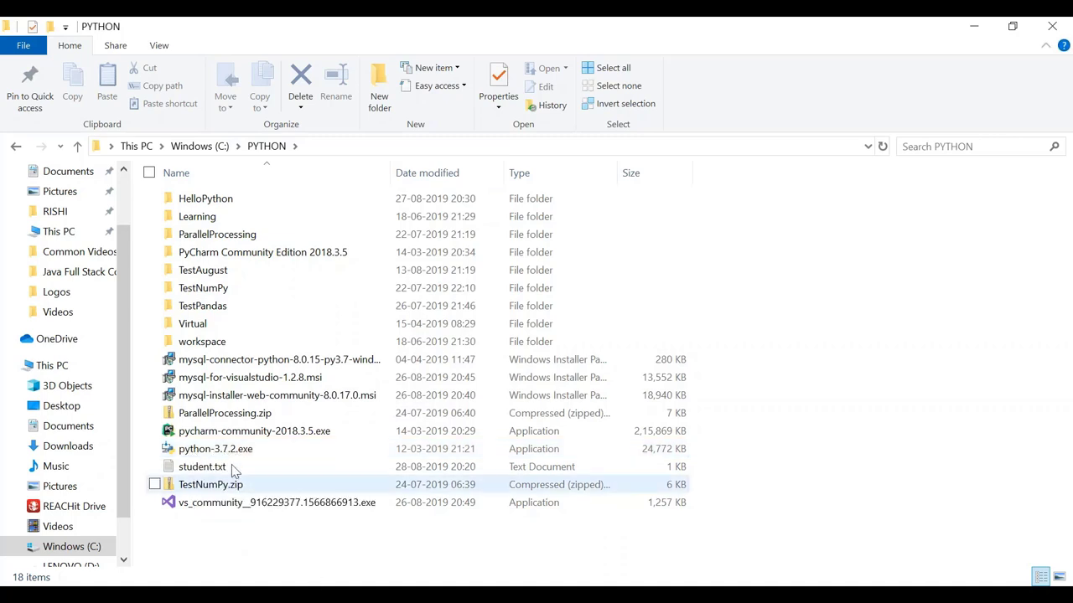
mouse_move(256, 466)
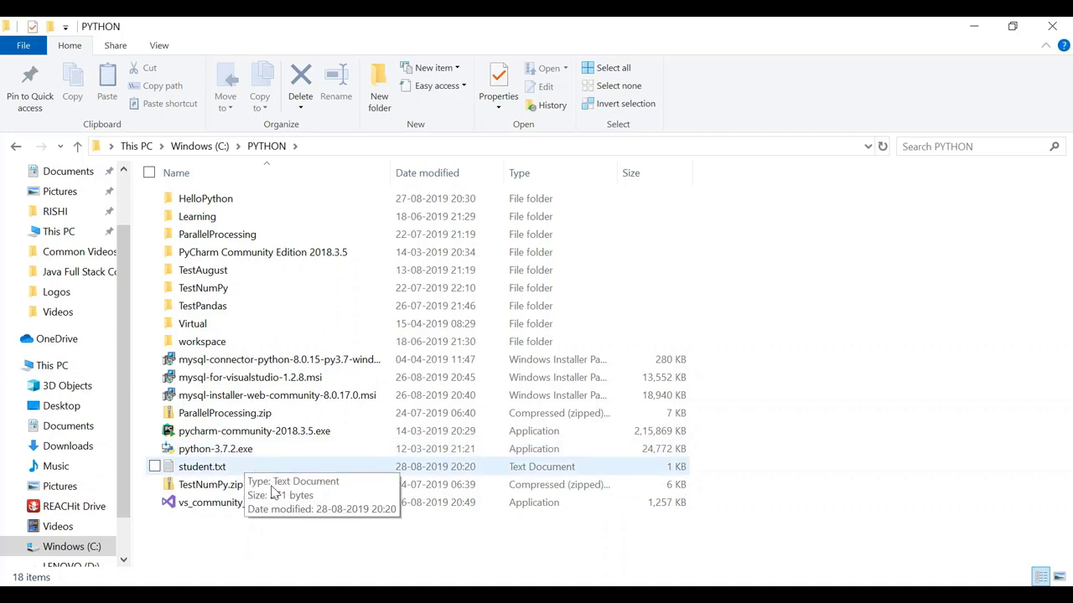
- Launch the python-3.7.2.exe installer to view its setup options, and cancel the setup
double_click(227, 451)
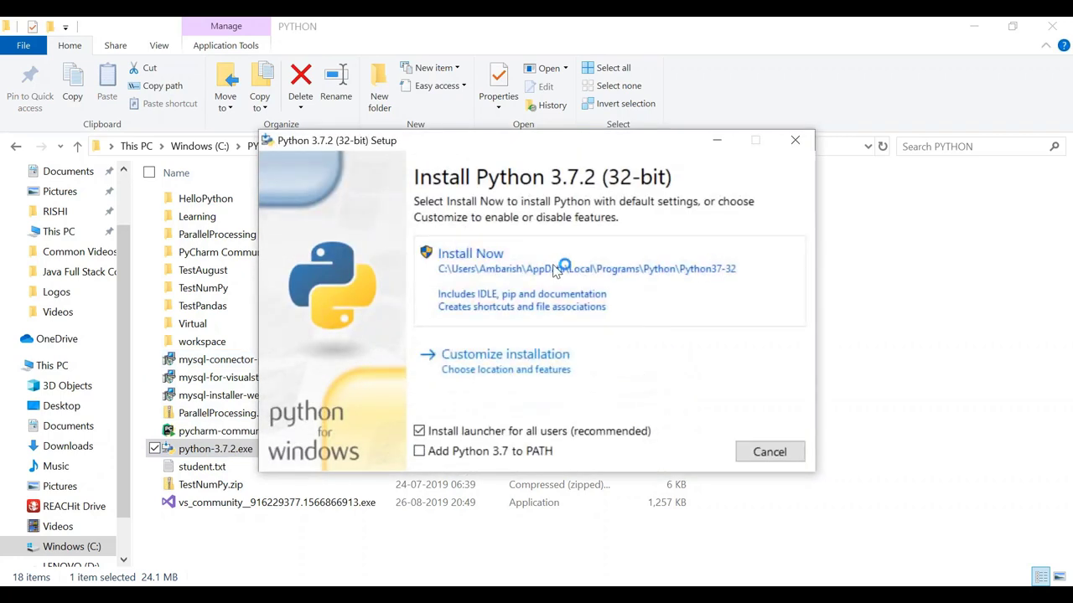
click(769, 452)
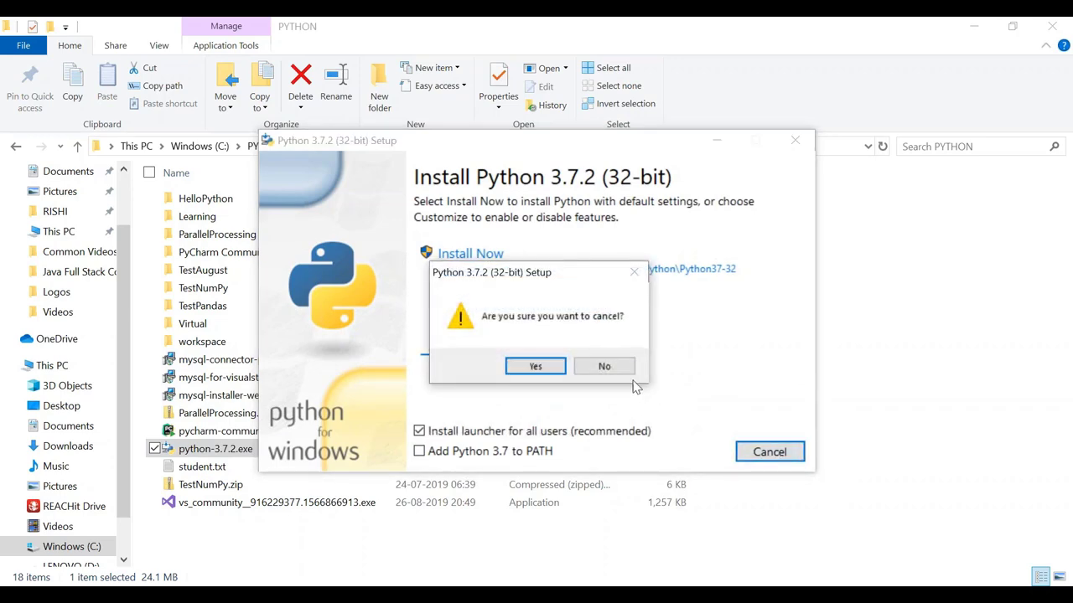
click(535, 366)
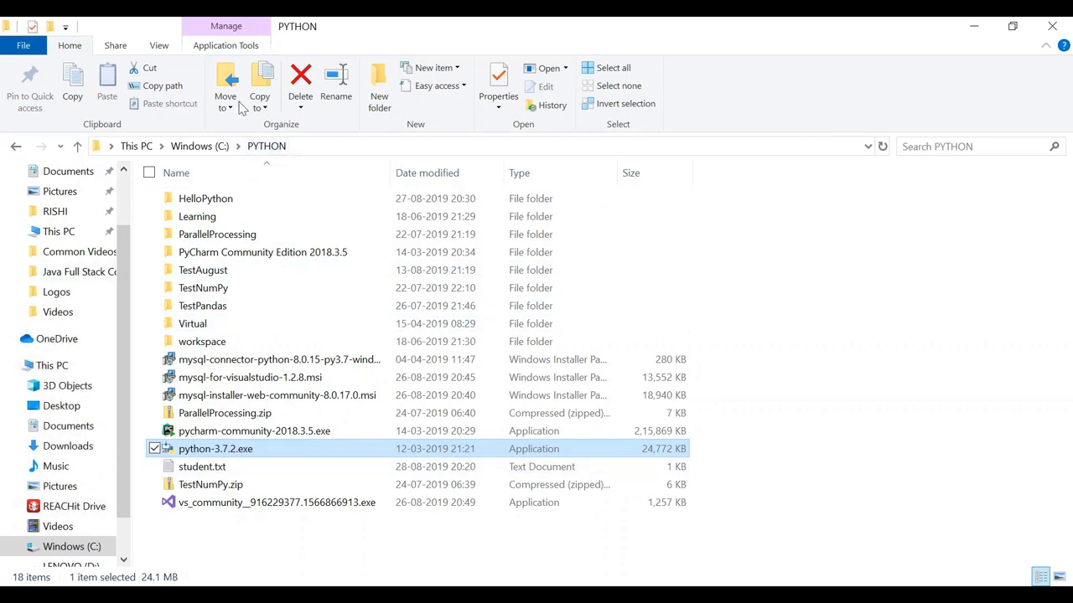
click(201, 146)
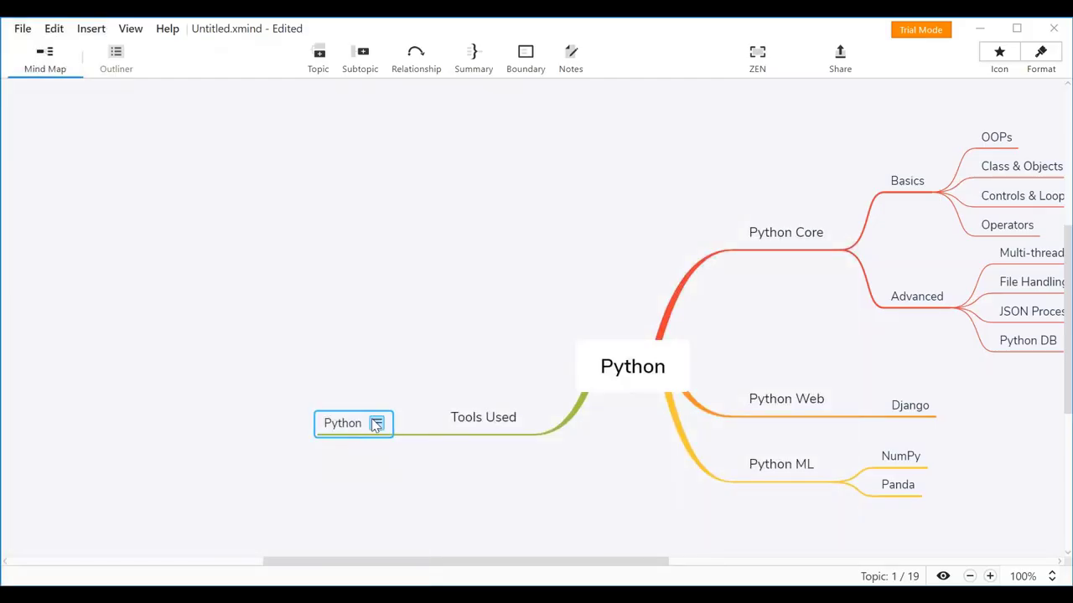
- In the mind map, add "Download Latest Version" as numbered item 1 below the link in the Python topic's note
click(376, 424)
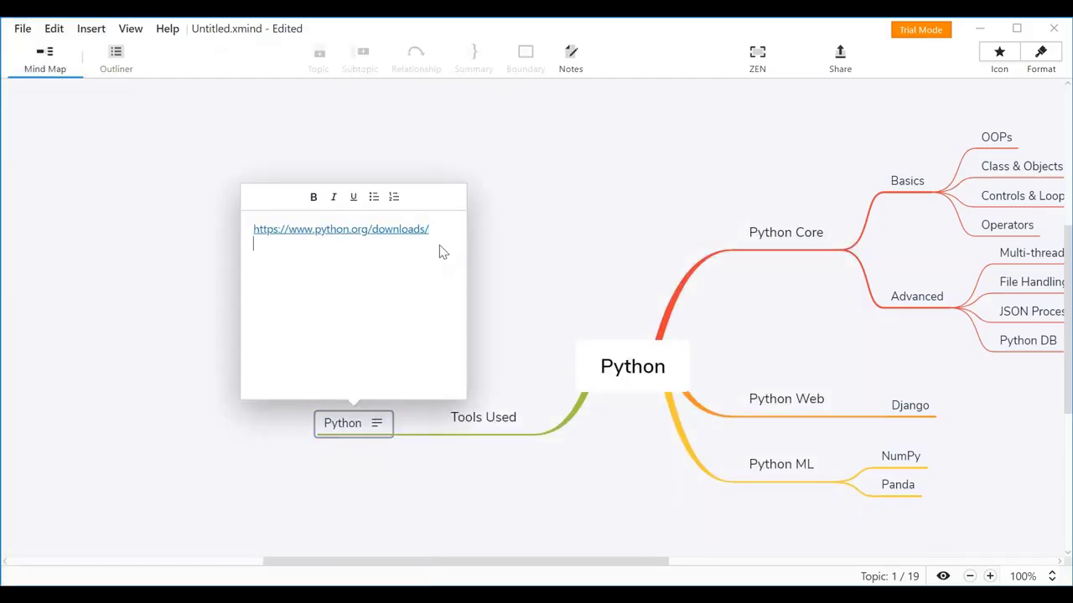
text(Download Latest Version)
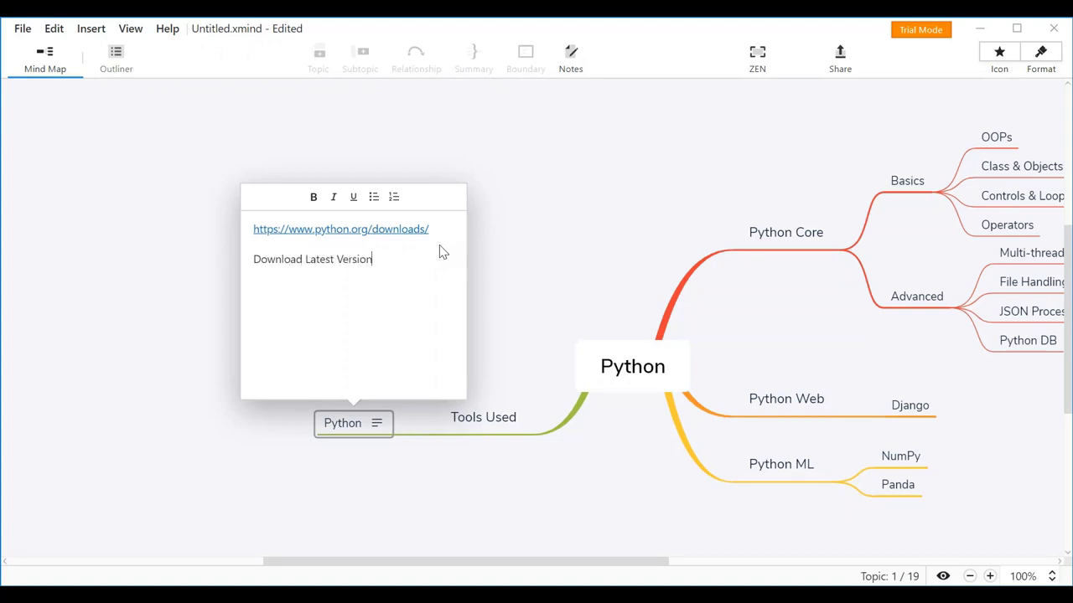
text(1.)
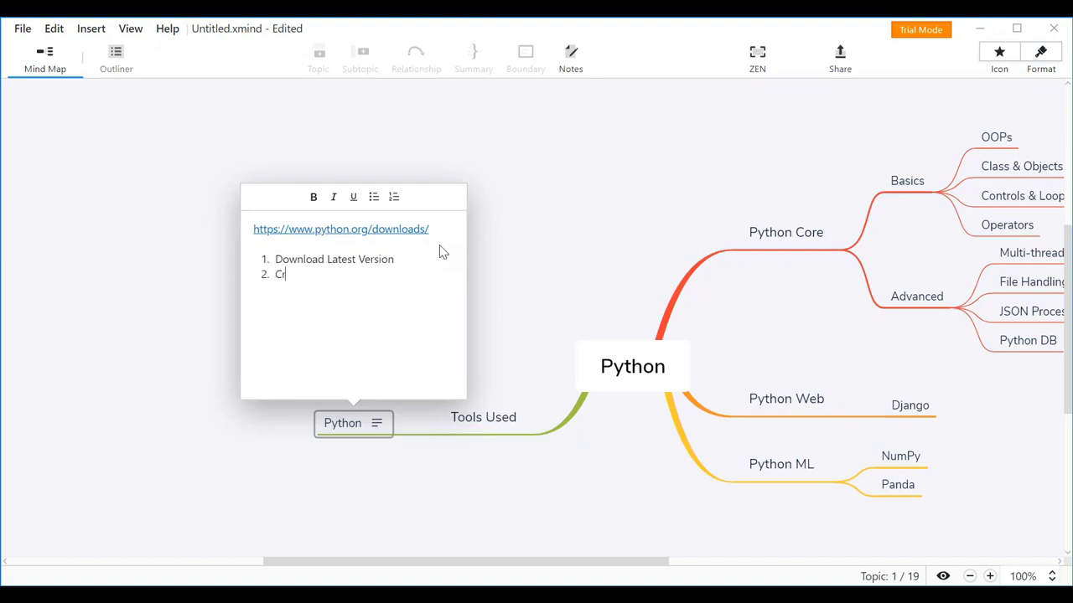
- Add "Create PYTHON folder and install python latest version" as numbered item 2 in the note, and close the note
text(te PYTHON)
text(folder )
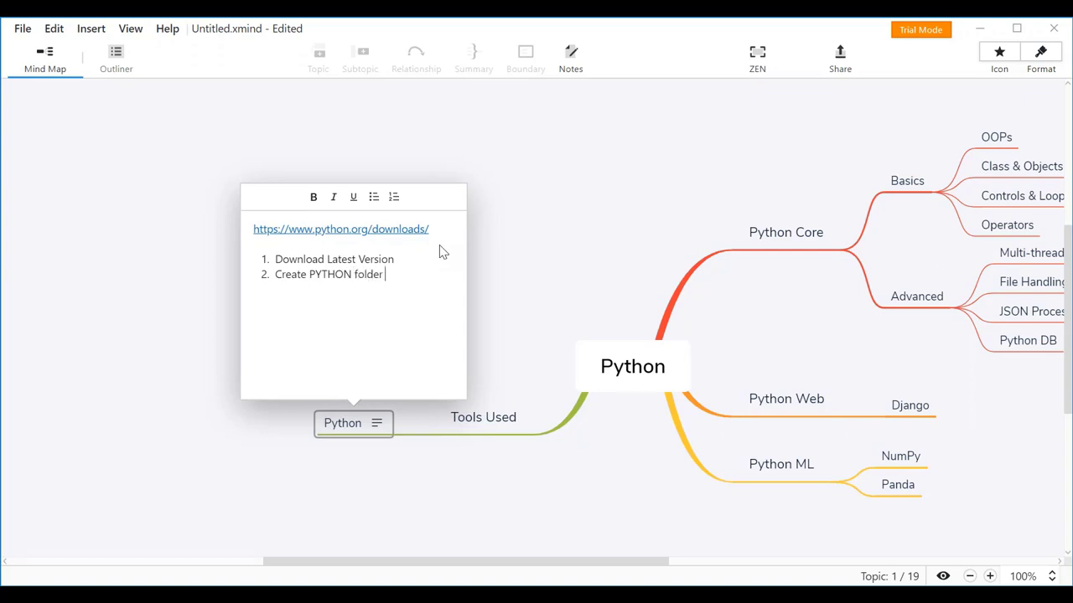
text(and install python la)
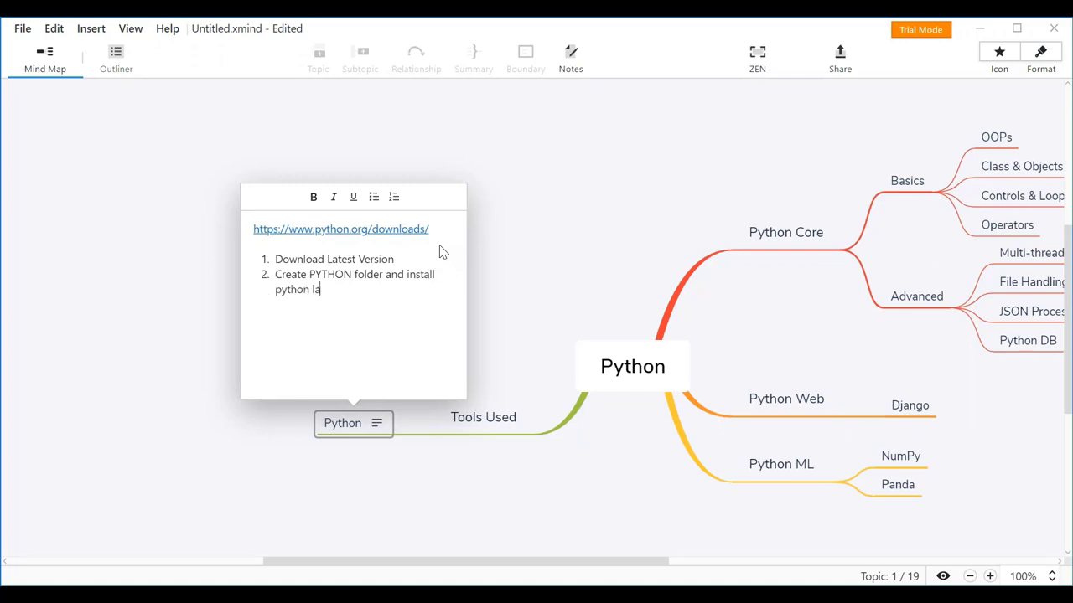
text(ttest)
key(BackSpace)
key(BackSpace)
text(st version int)
key(Escape)
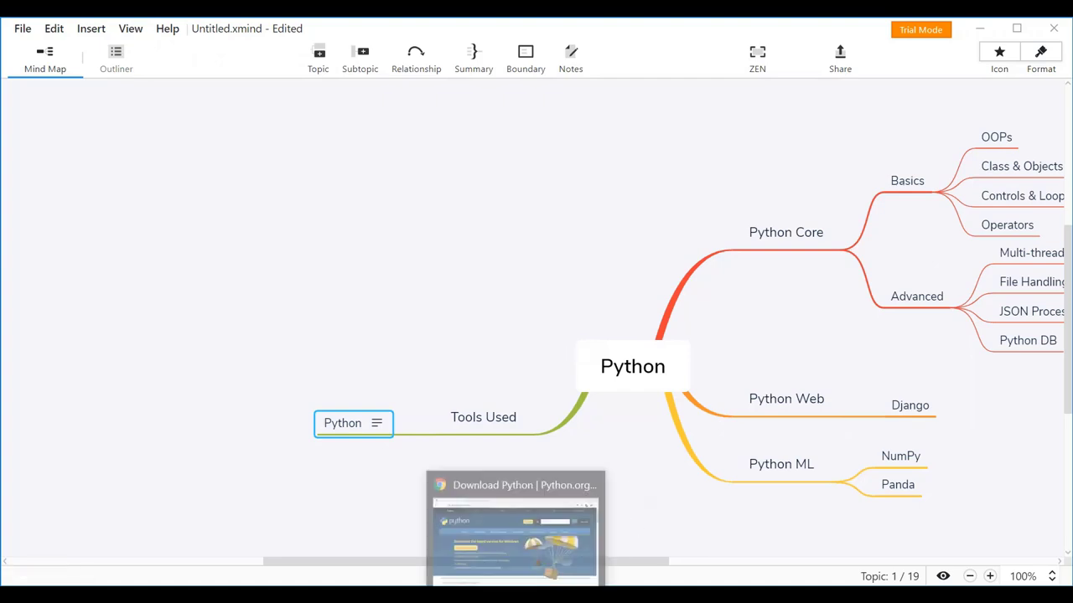
- Switch to the browser, open eclipse.org in a new tab and copy its address
click(533, 533)
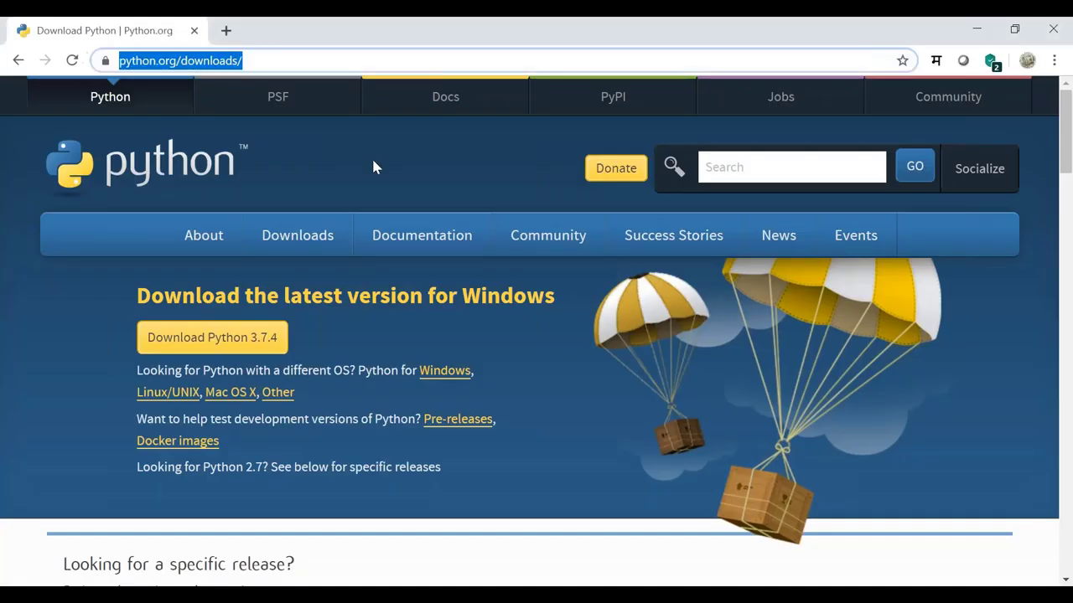
click(226, 32)
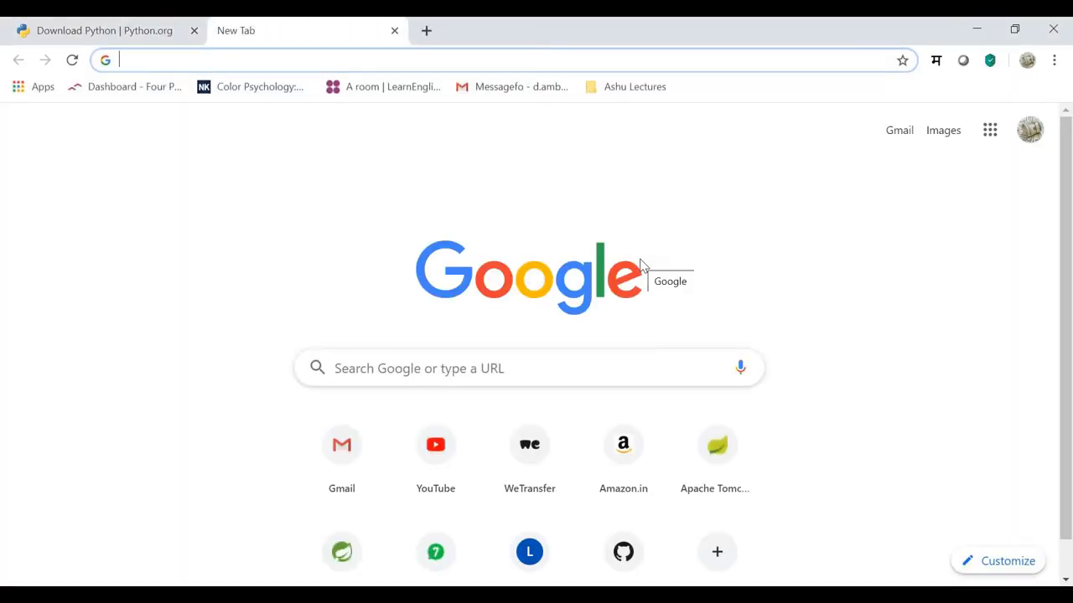
text(eclipse)
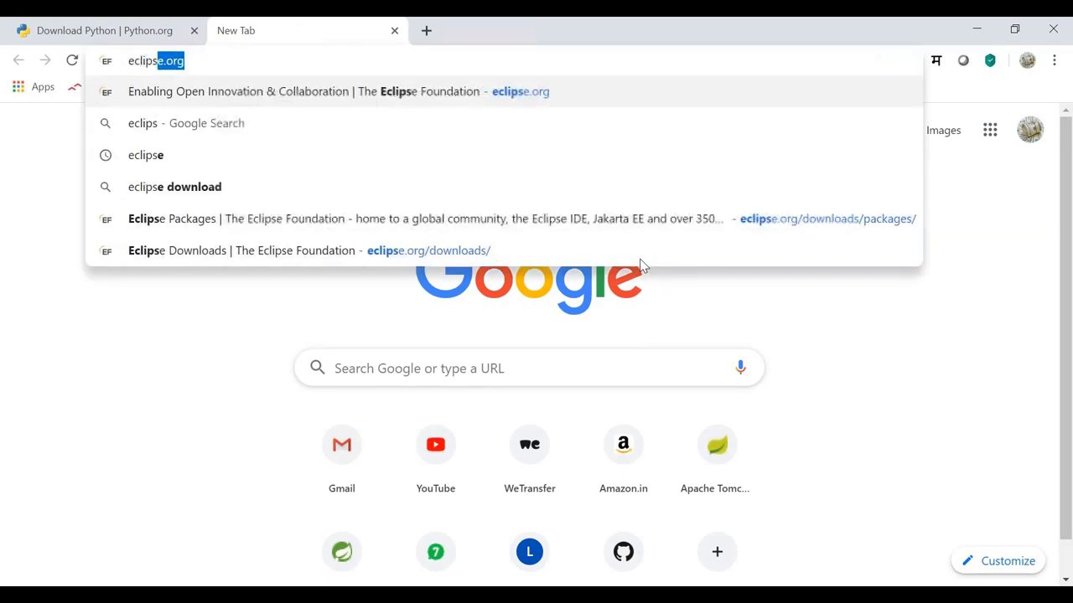
key(Return)
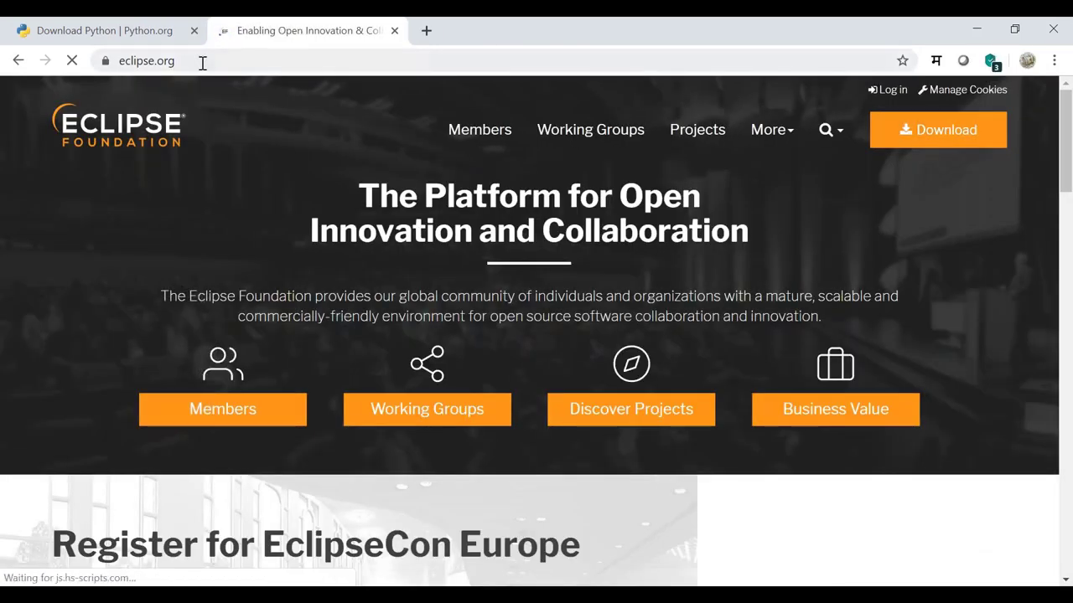
click(204, 62)
key(ctrl+c)
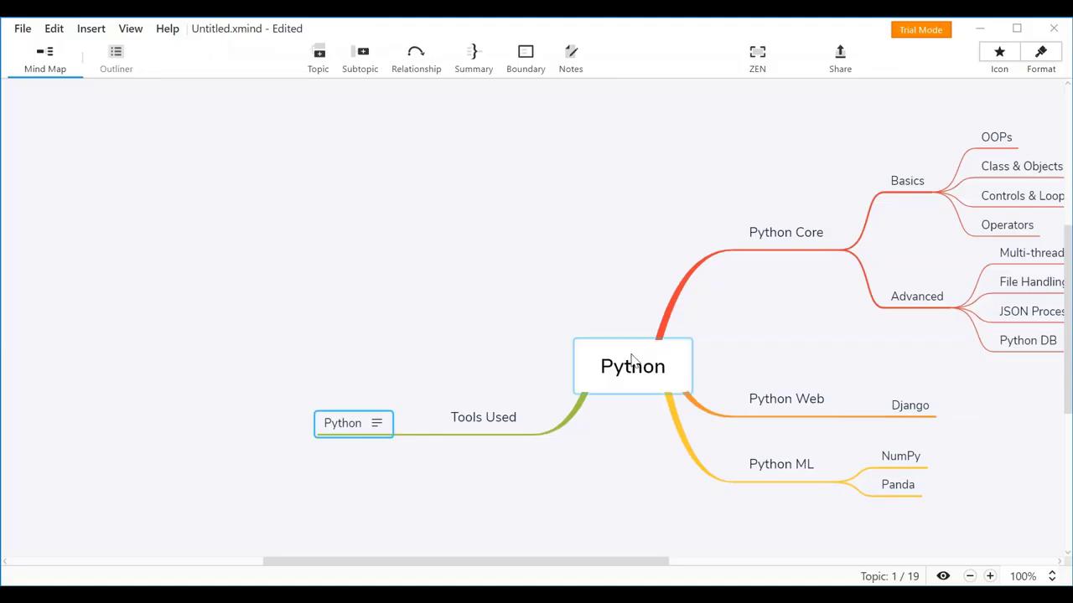
click(652, 345)
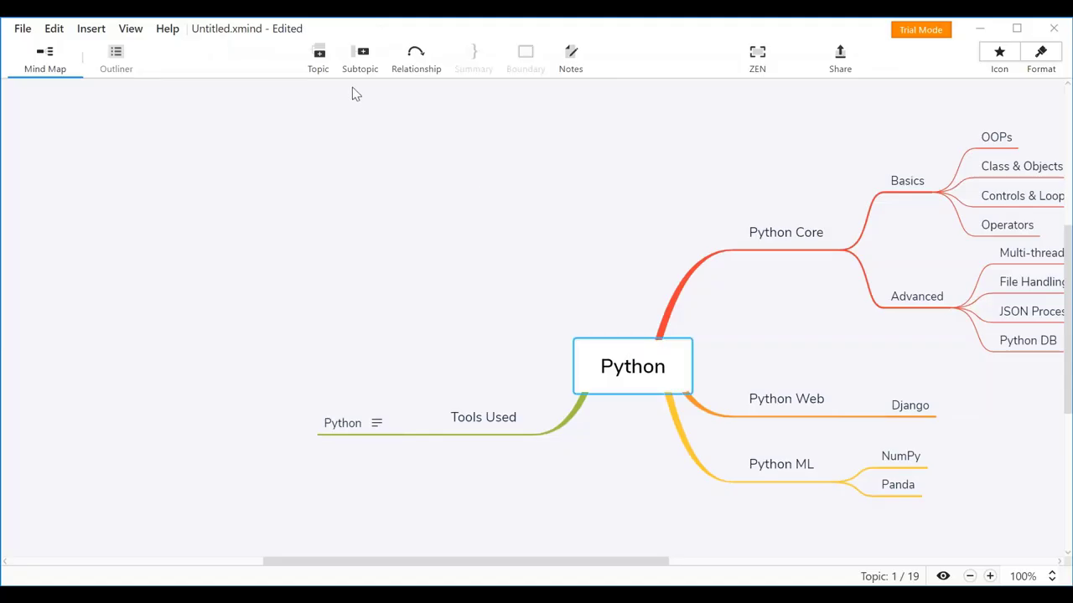
click(361, 65)
key(ctrl+z)
click(464, 431)
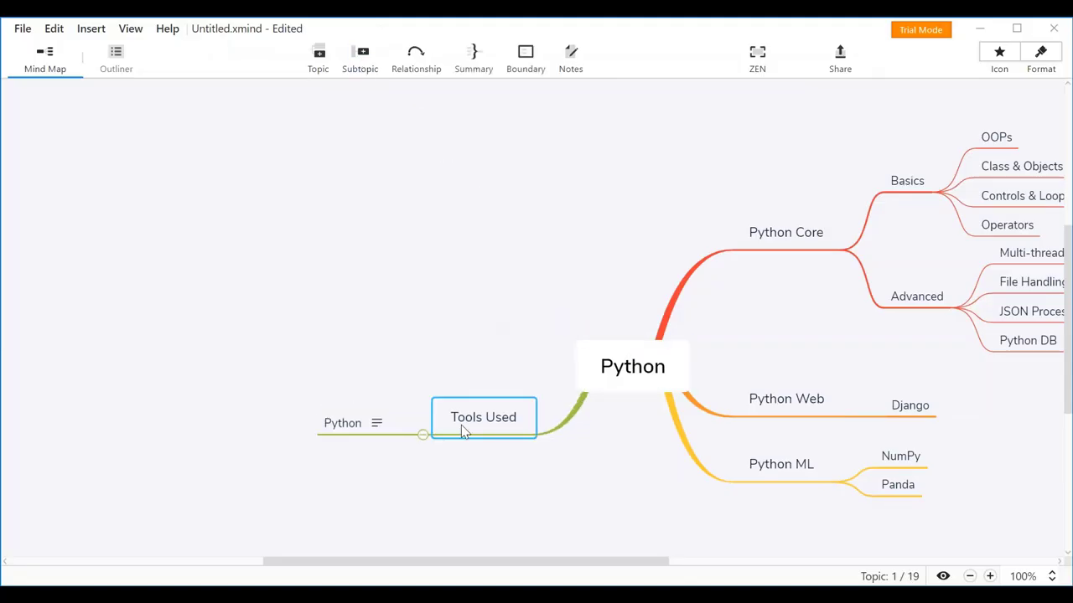
click(361, 60)
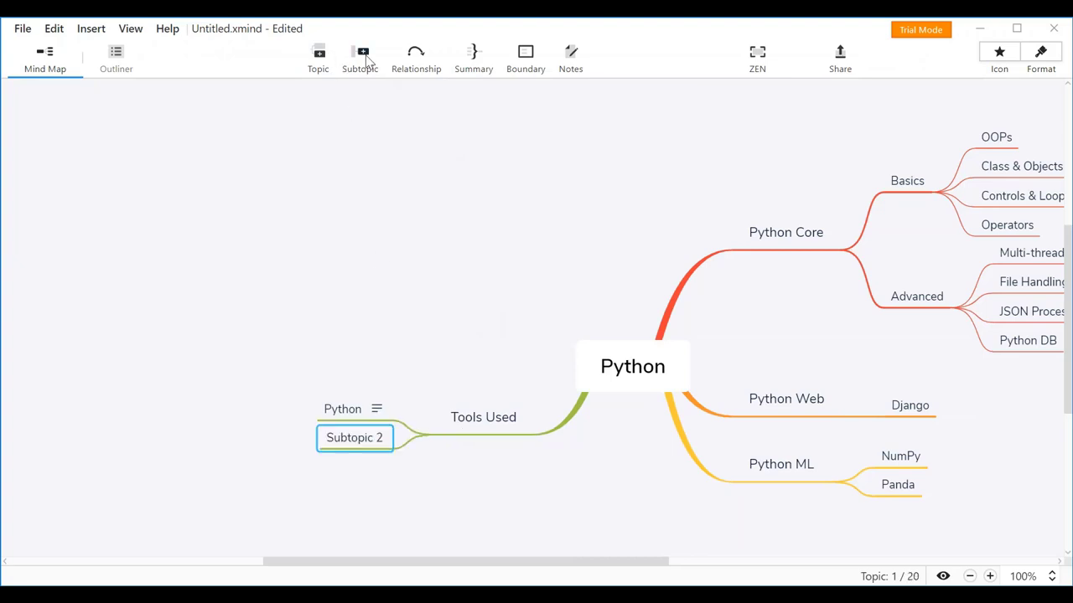
double_click(359, 444)
key(ctrl+v)
click(453, 481)
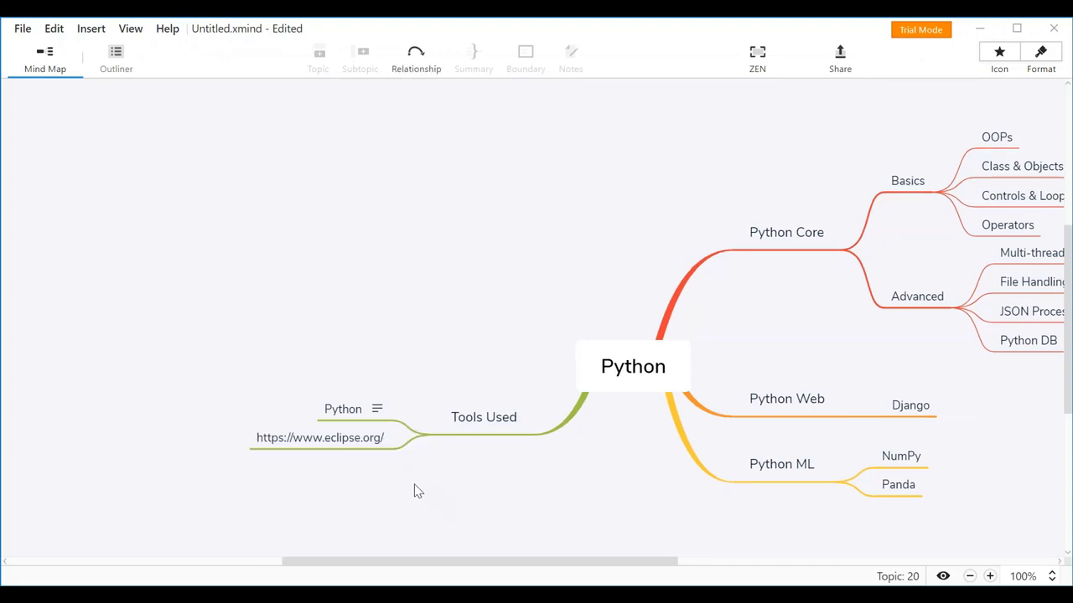
key(alt+Tab)
key(alt+Tab)
click(351, 443)
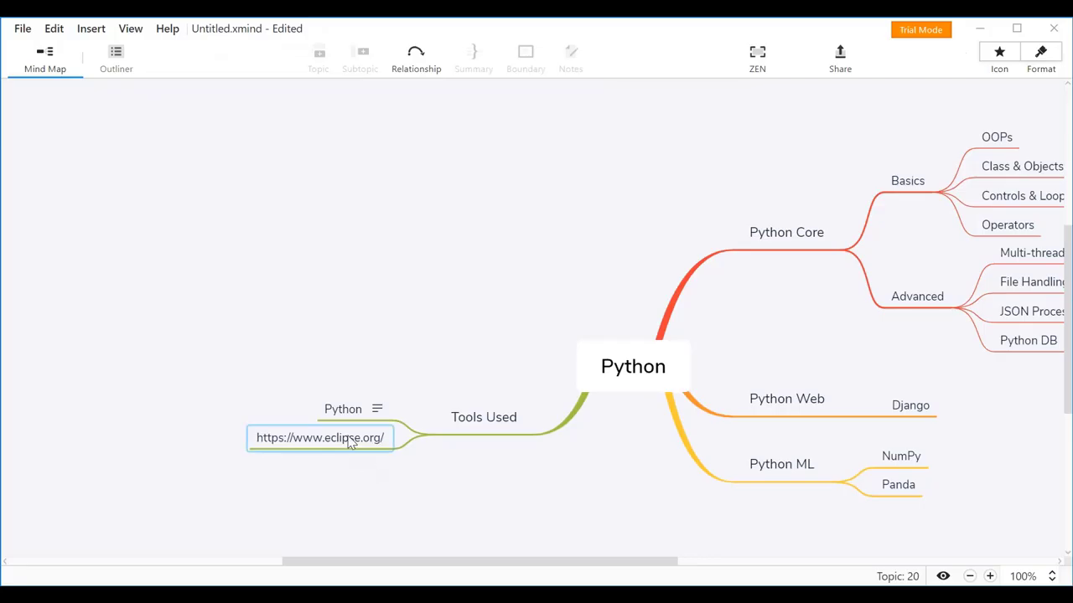
click(271, 438)
click(394, 491)
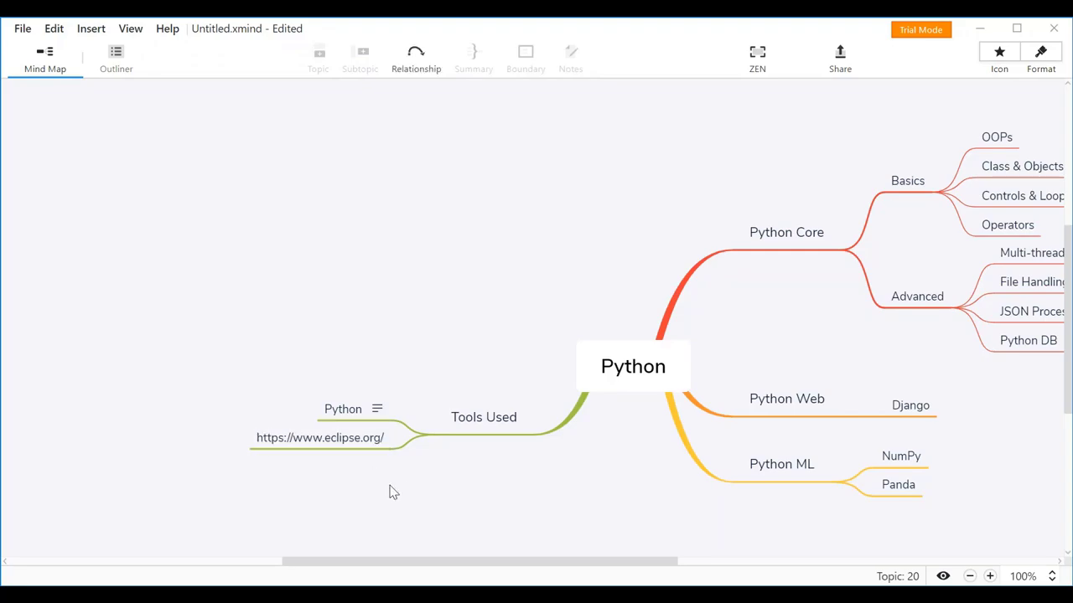
click(275, 439)
- Switch to the browser and go through the Eclipse downloads page to the Eclipse IDE 2019-09 packages list
key(alt+Tab)
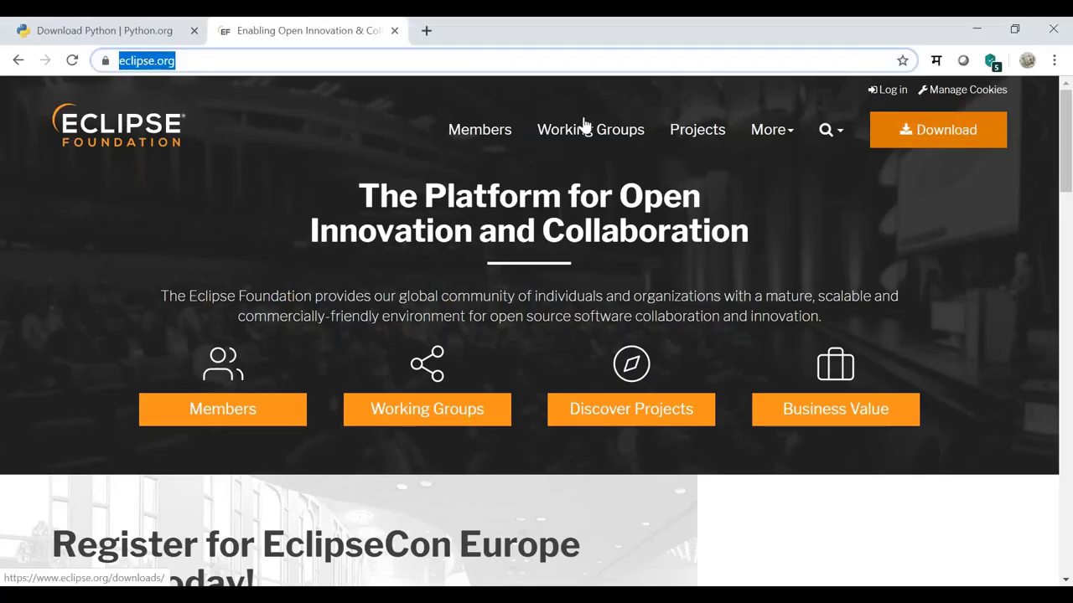
click(921, 130)
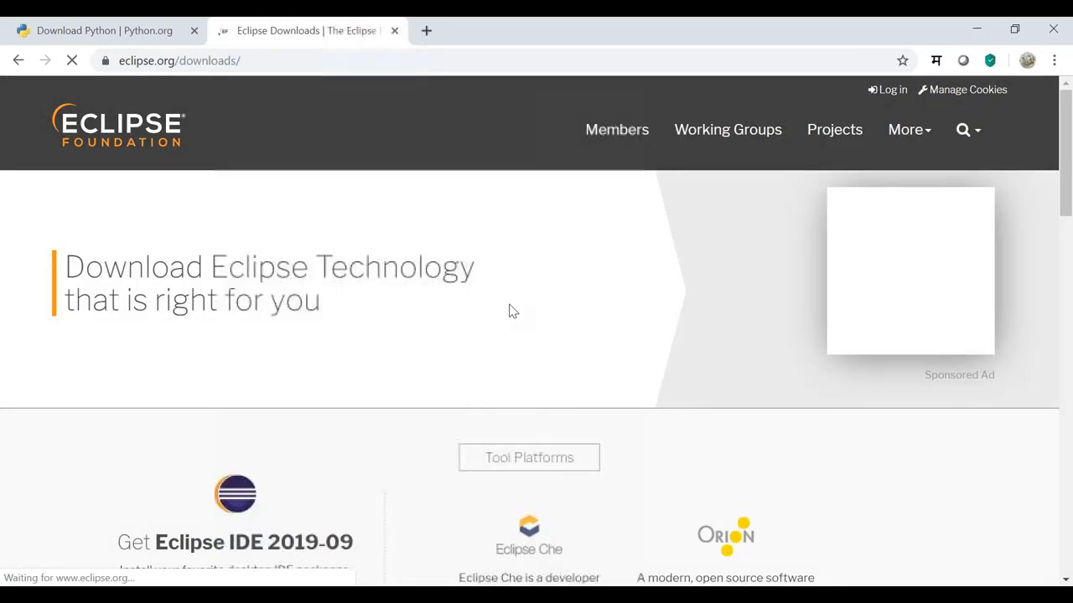
scroll(513, 312, down, 4)
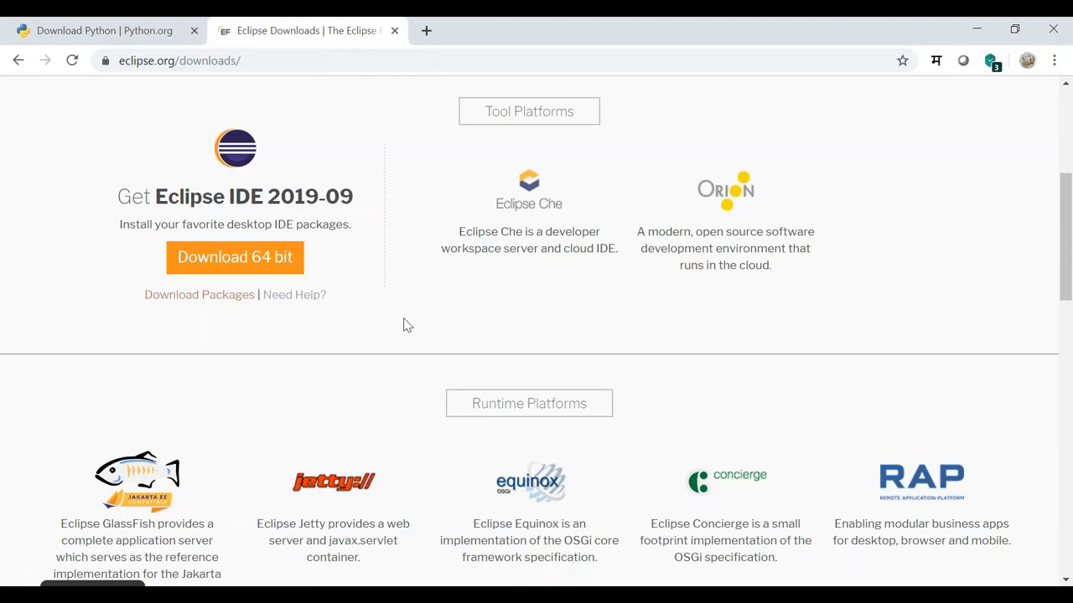
click(209, 299)
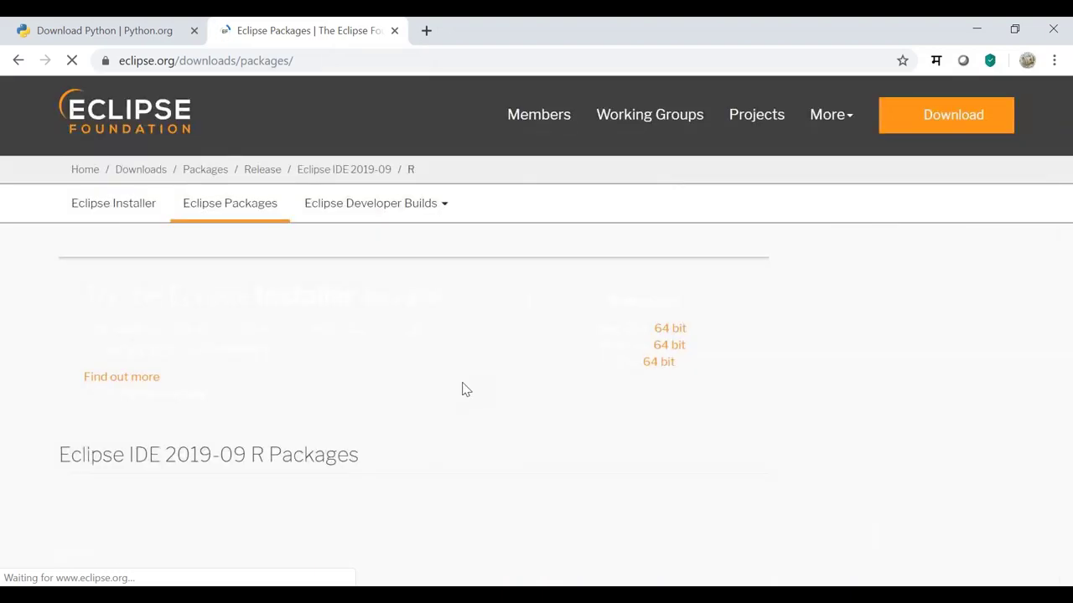
scroll(414, 395, down, 1)
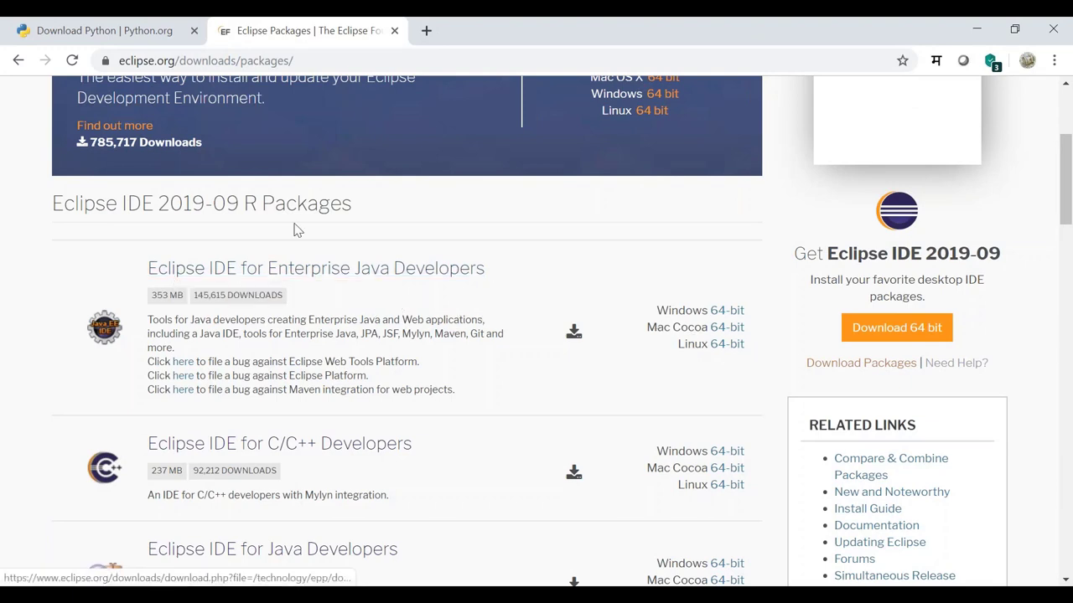
click(309, 55)
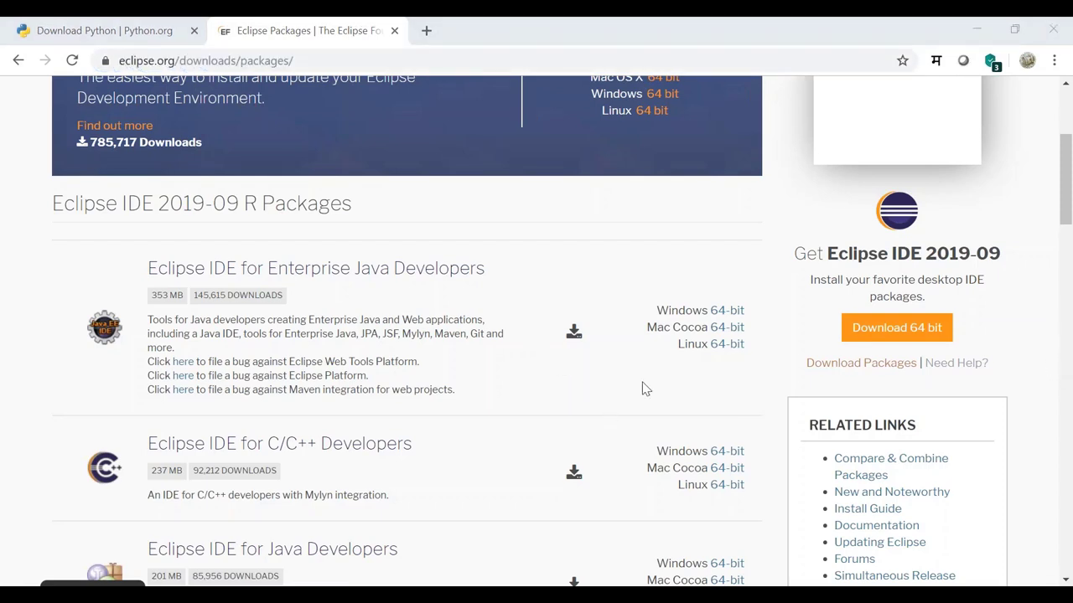
- Copy the full address of the Python downloads page from its browser tab
click(148, 39)
click(314, 60)
drag(314, 60, 116, 62)
key(ctrl+c)
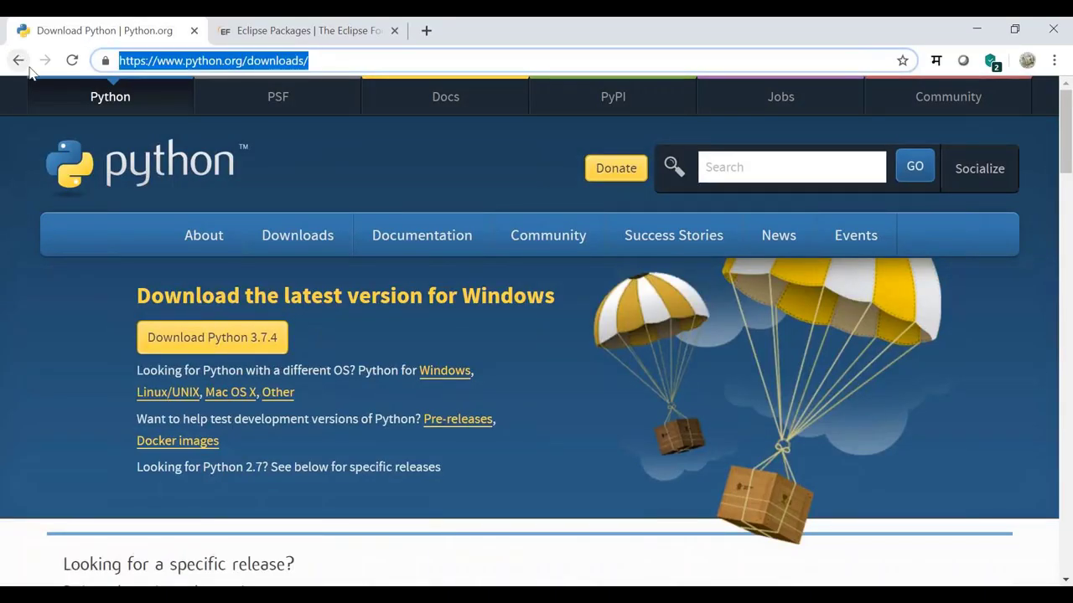
key(alt+Tab)
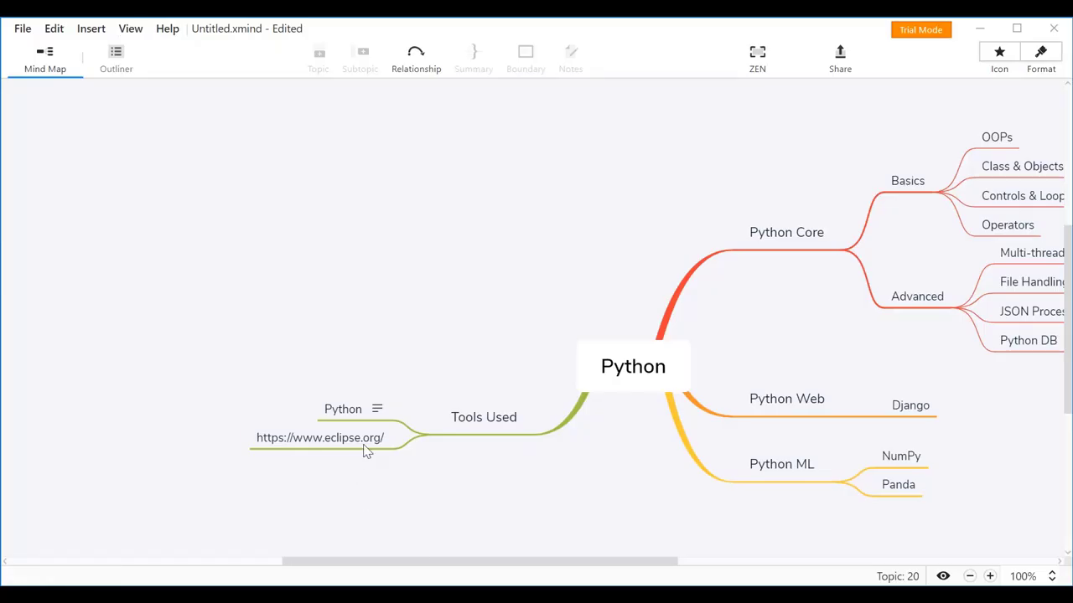
click(365, 447)
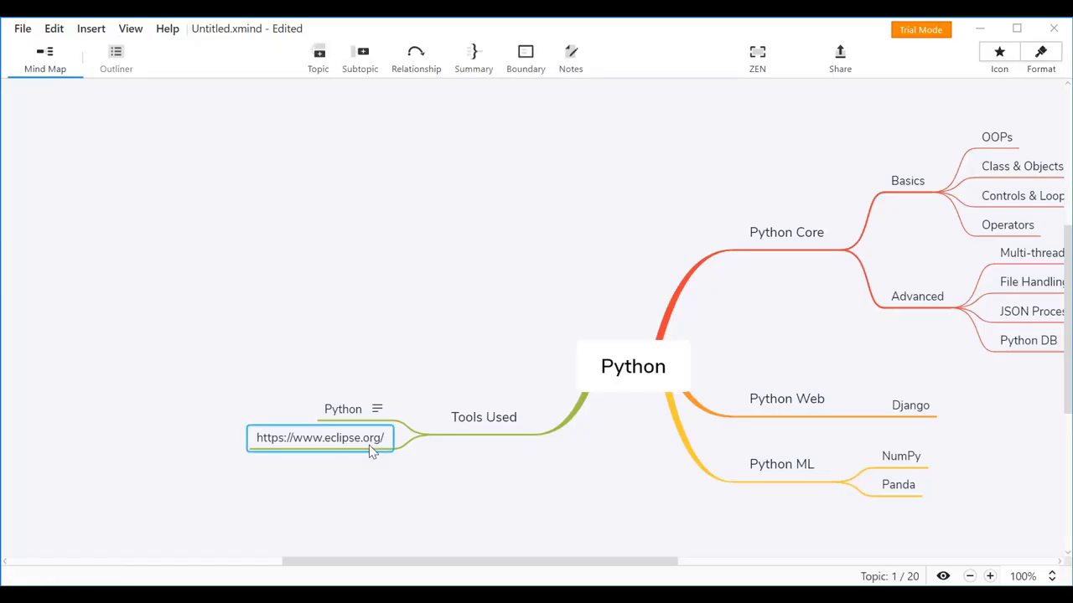
click(571, 55)
key(ctrl+v)
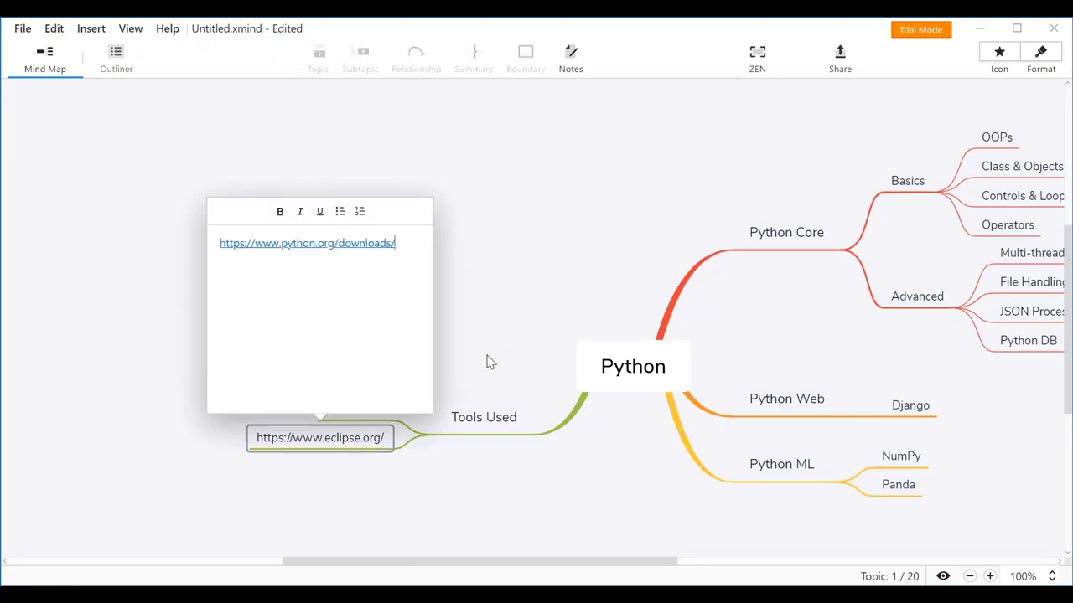
key(alt+Tab)
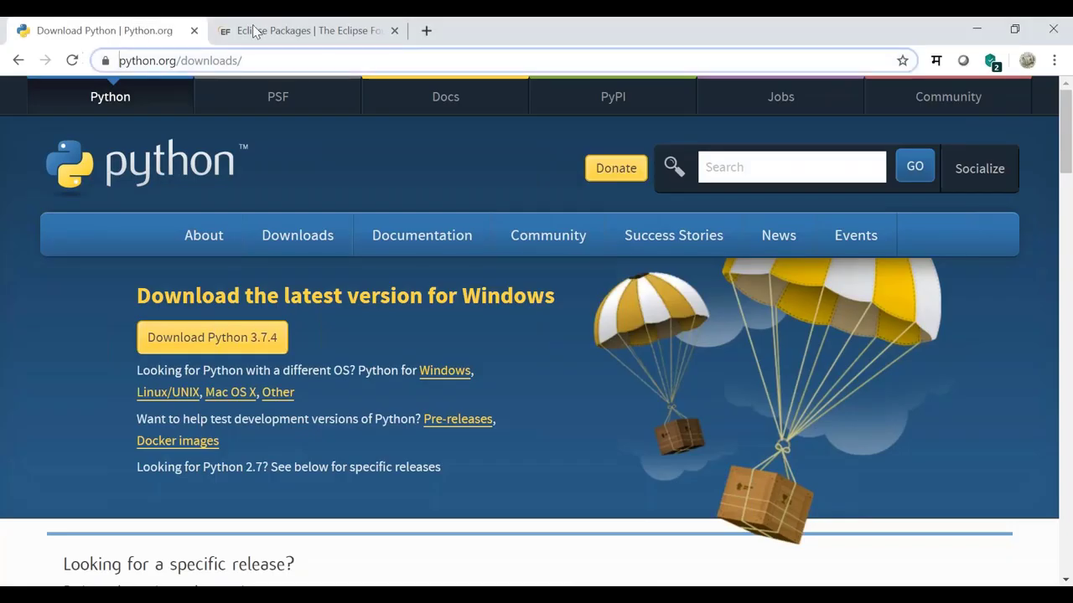
click(251, 30)
click(349, 64)
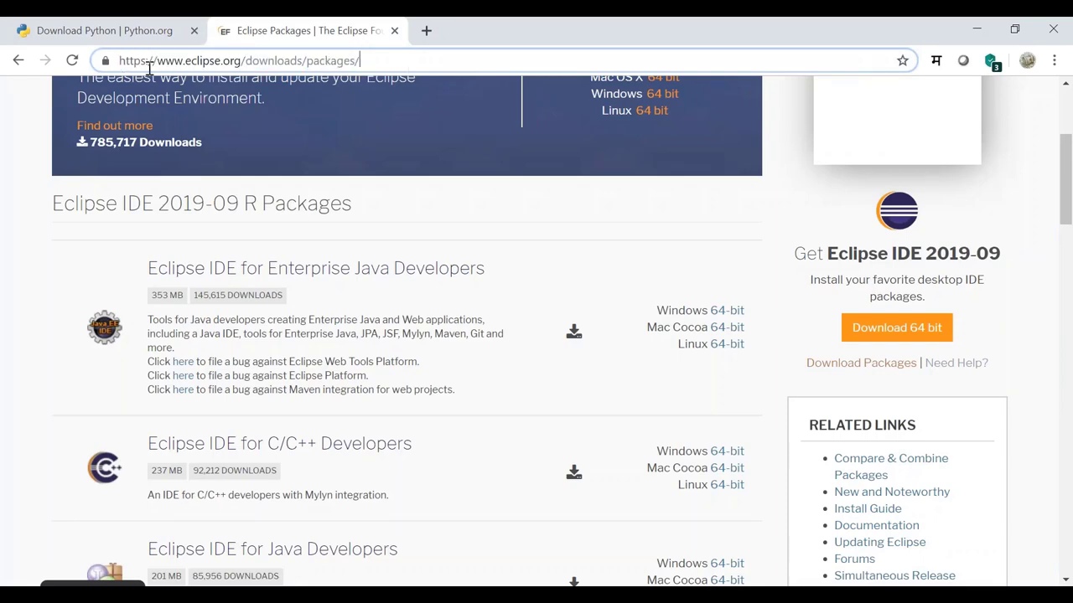
key(ctrl+a)
key(ctrl+c)
key(alt+Tab)
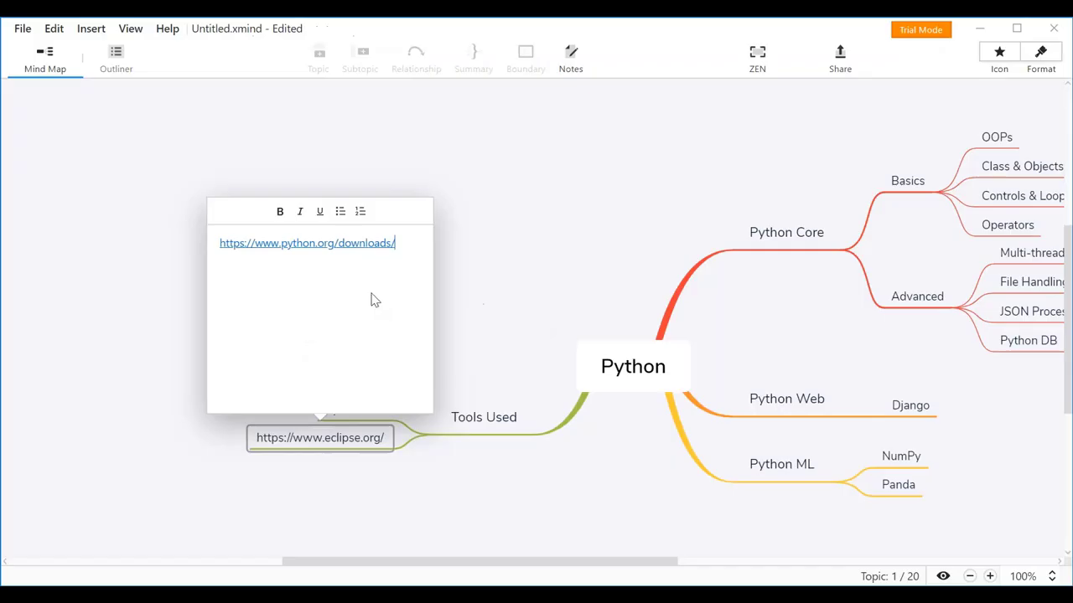
drag(395, 243, 171, 237)
key(Escape)
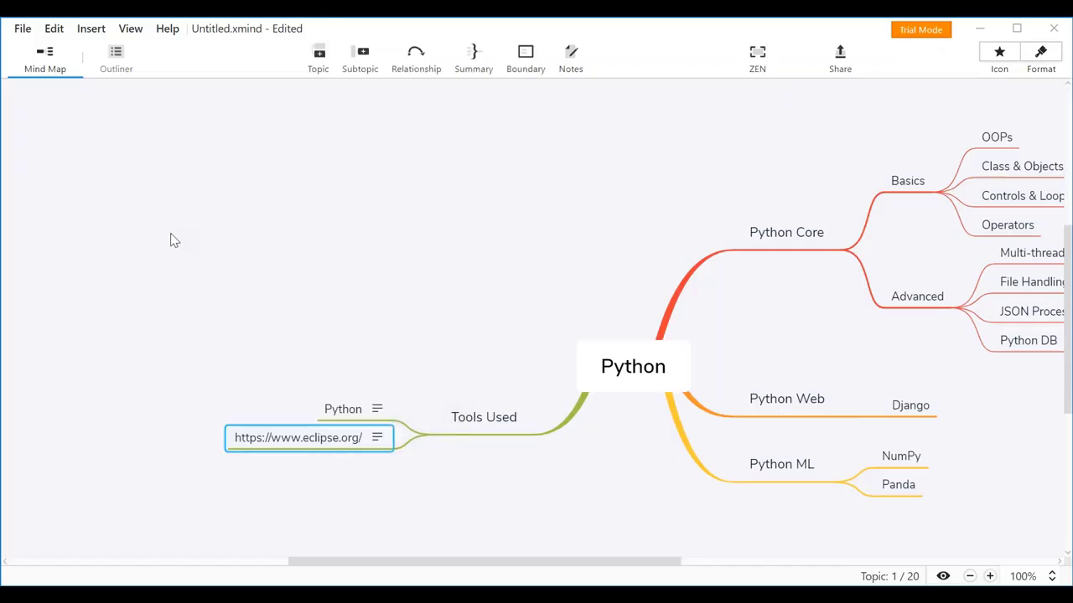
key(ctrl+v)
key(ctrl+z)
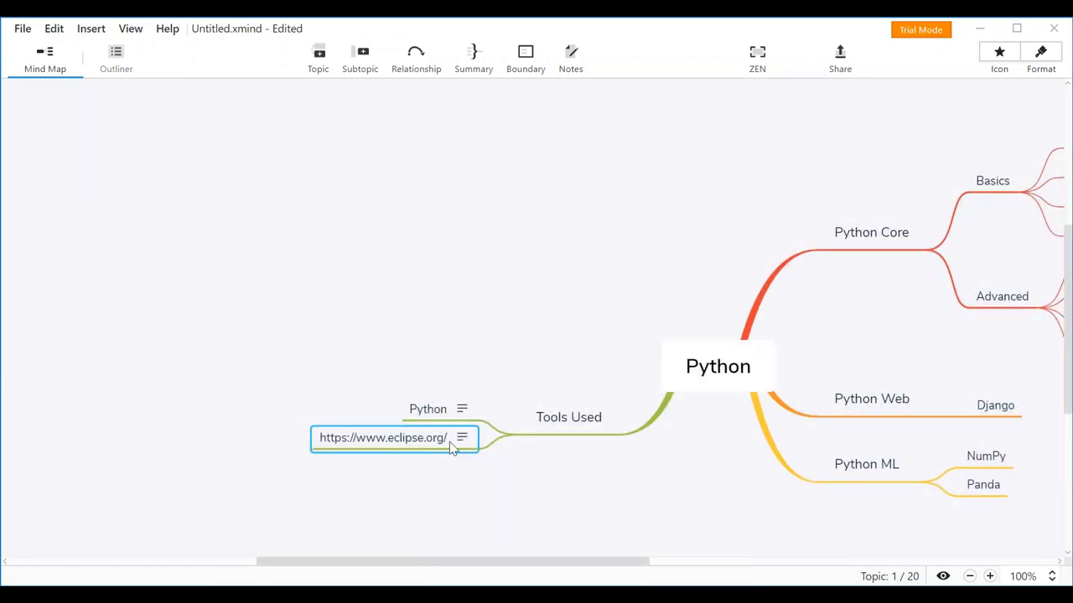
click(461, 438)
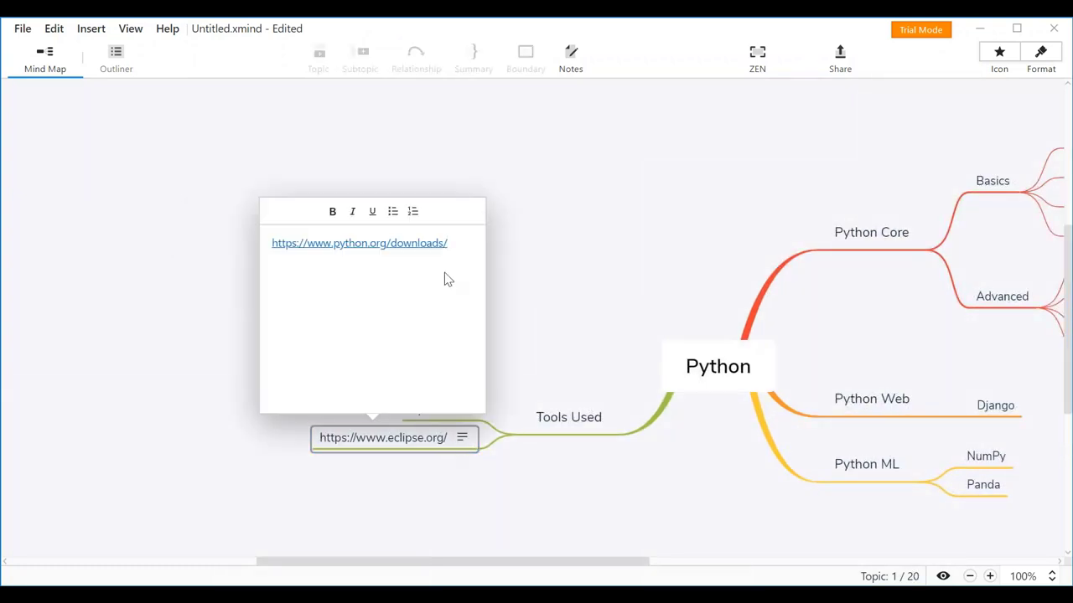
drag(456, 240, 194, 230)
key(Escape)
key(ctrl+v)
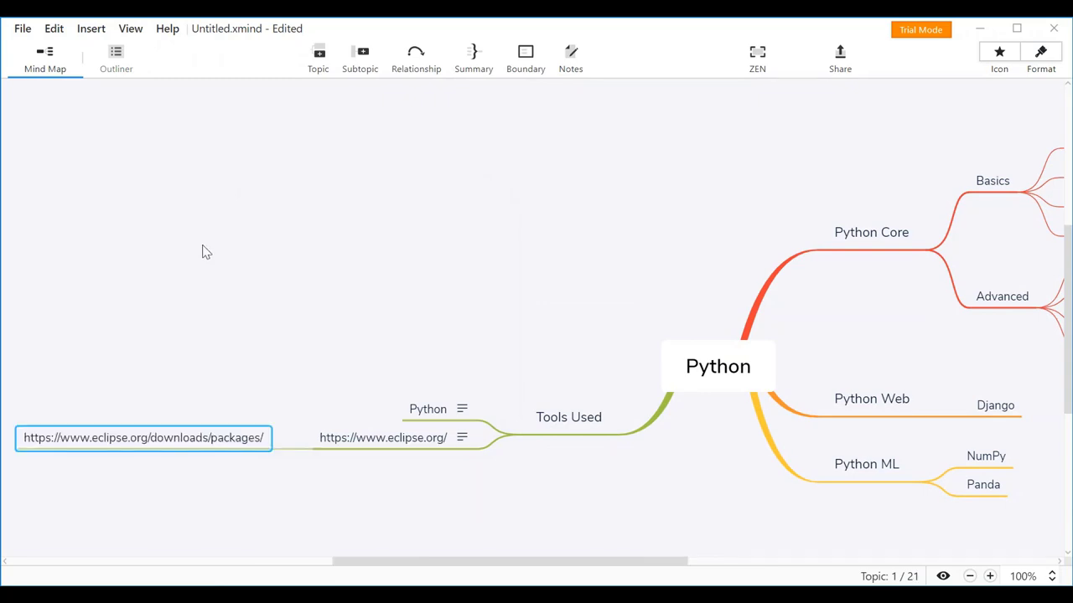
key(ctrl+z)
click(462, 438)
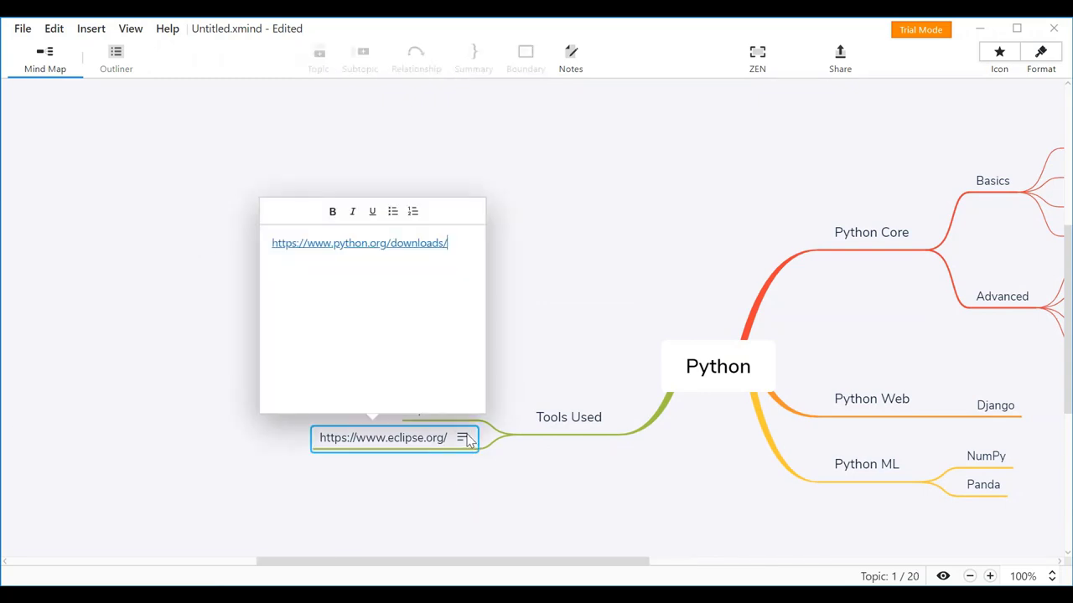
drag(455, 245, 262, 242)
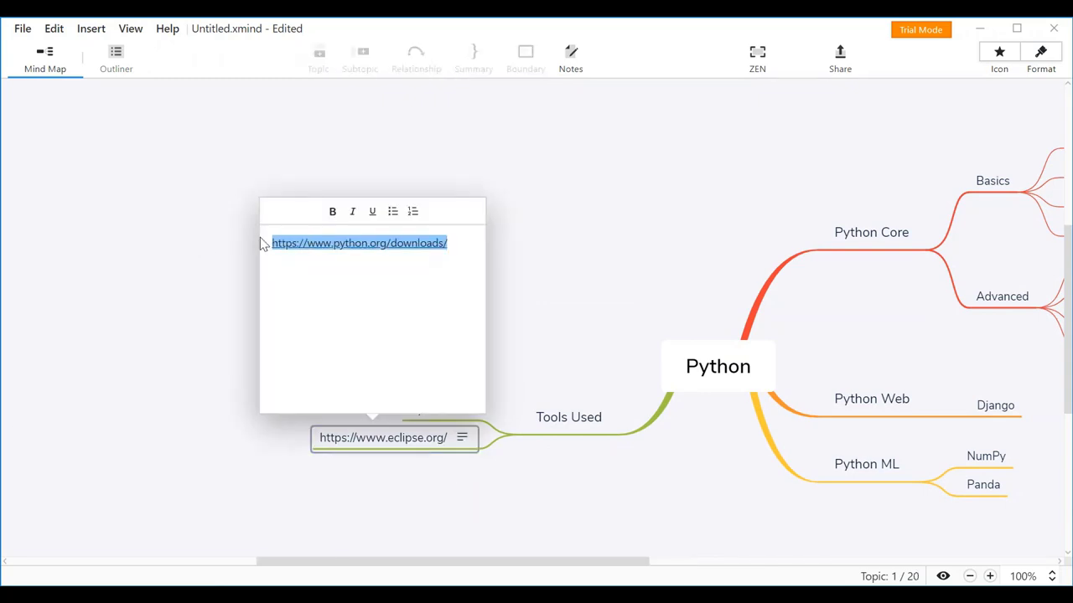
key(ctrl+v)
key(Escape)
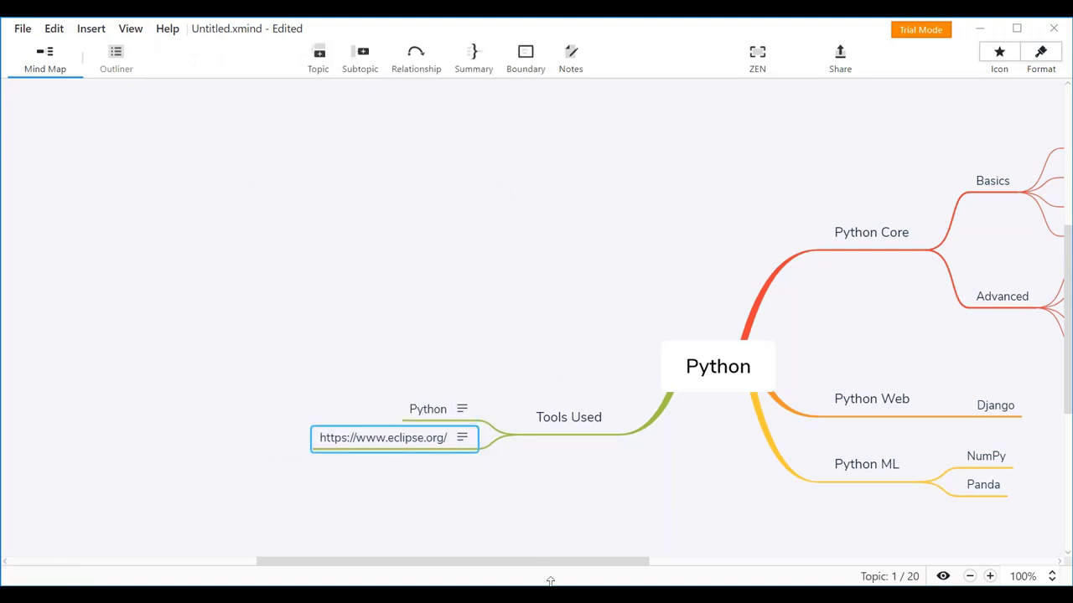
- Switch to File Explorer, open the JAVA folder on drive C: and select eclipse-jee-2019-06-R-win32-x86_64.zip
mouse_move(549, 583)
click(534, 517)
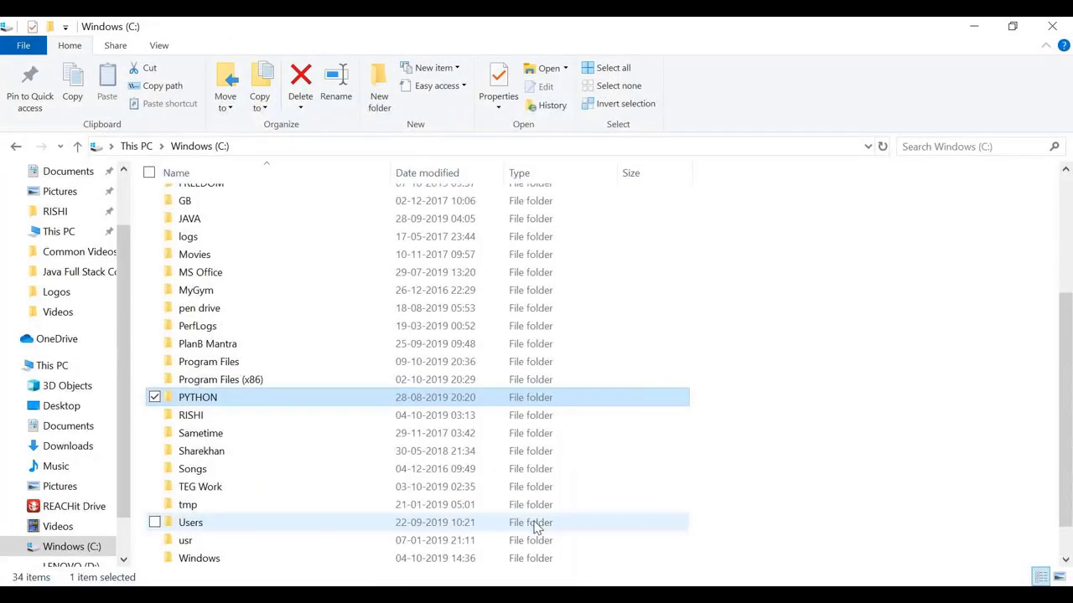
scroll(201, 427, up, 4)
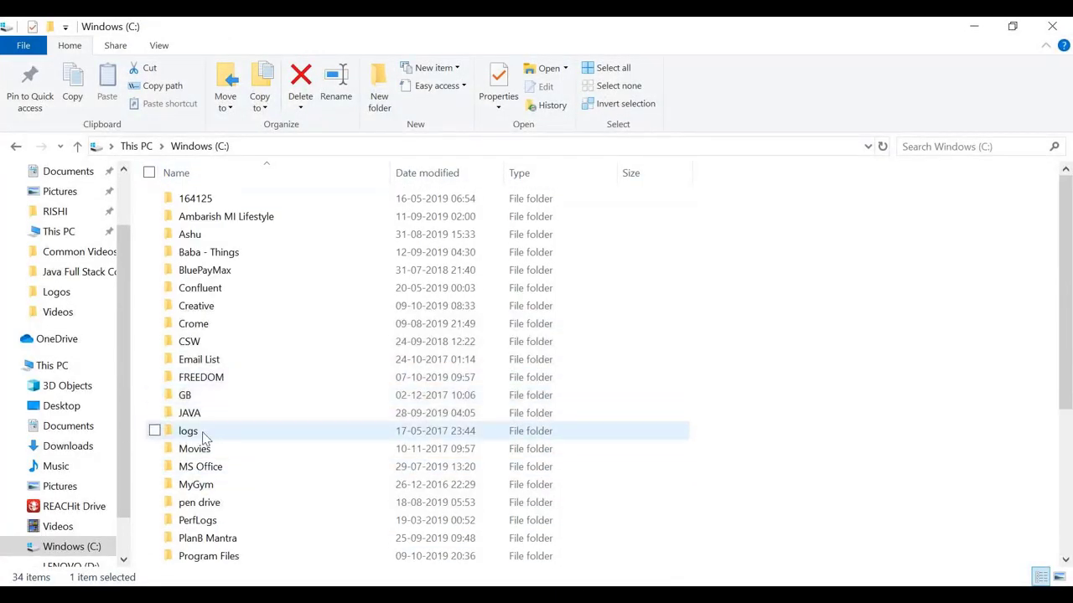
click(208, 413)
double_click(371, 415)
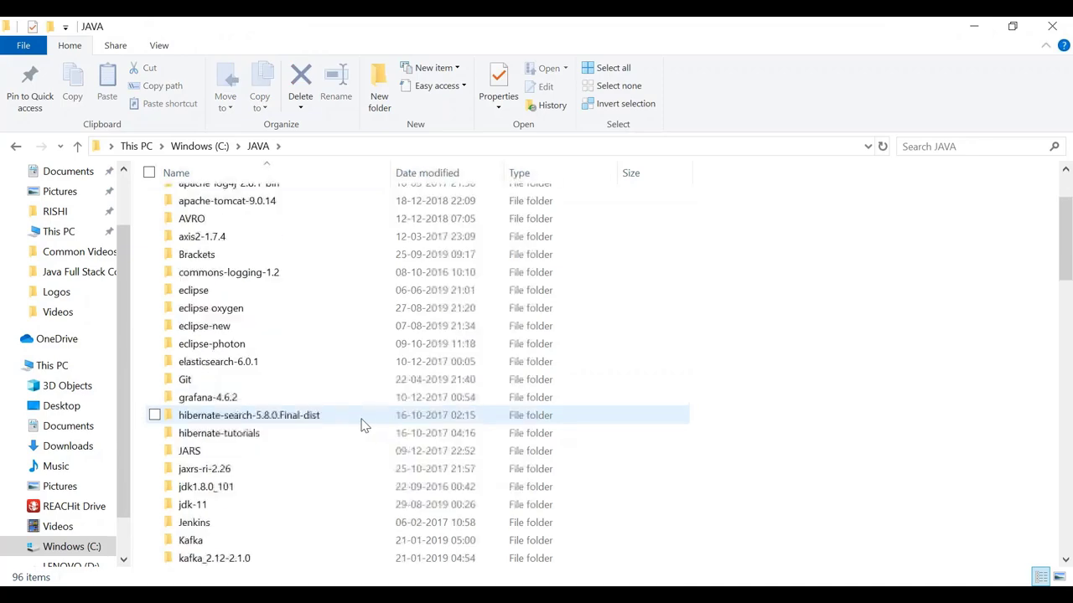
scroll(362, 426, down, 14)
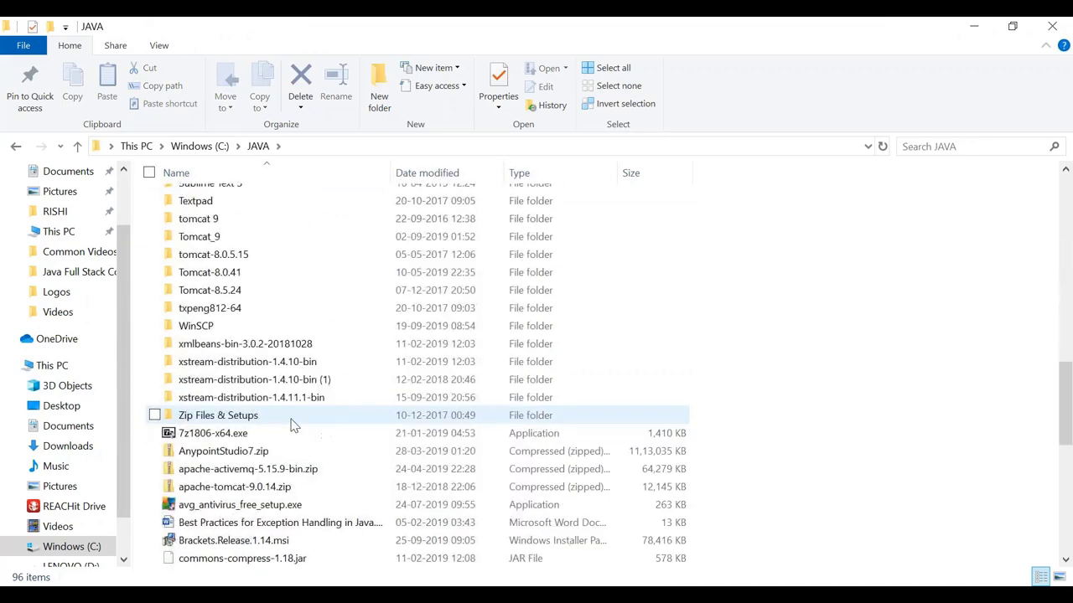
scroll(291, 426, down, 7)
scroll(306, 469, up, 2)
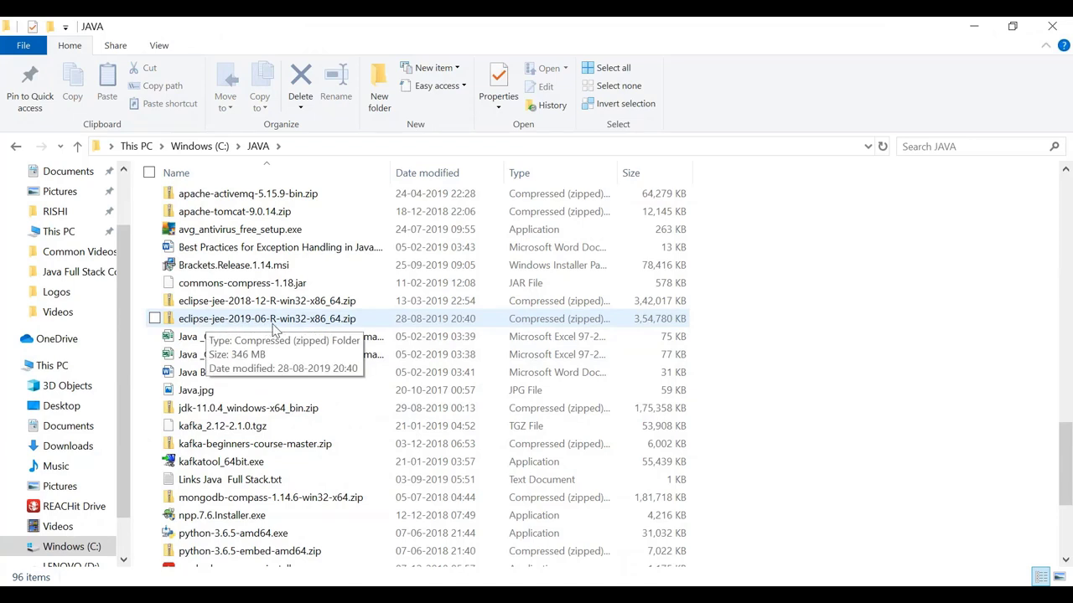
click(345, 326)
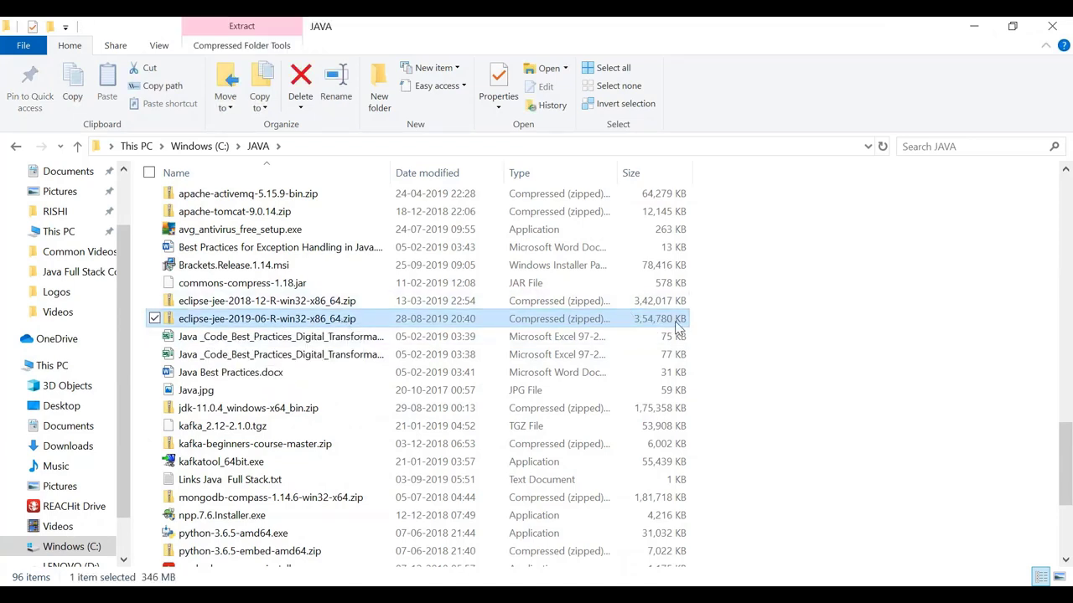
- Find and open the eclipse-photon folder inside JAVA and select eclipse.exe
scroll(599, 366, up, 13)
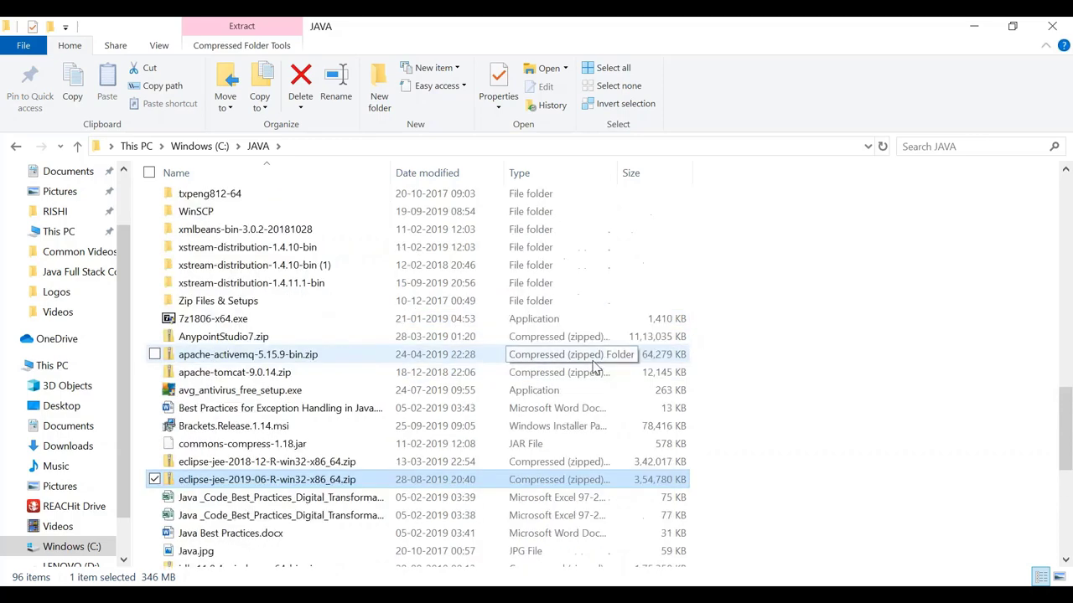
scroll(587, 377, down, 7)
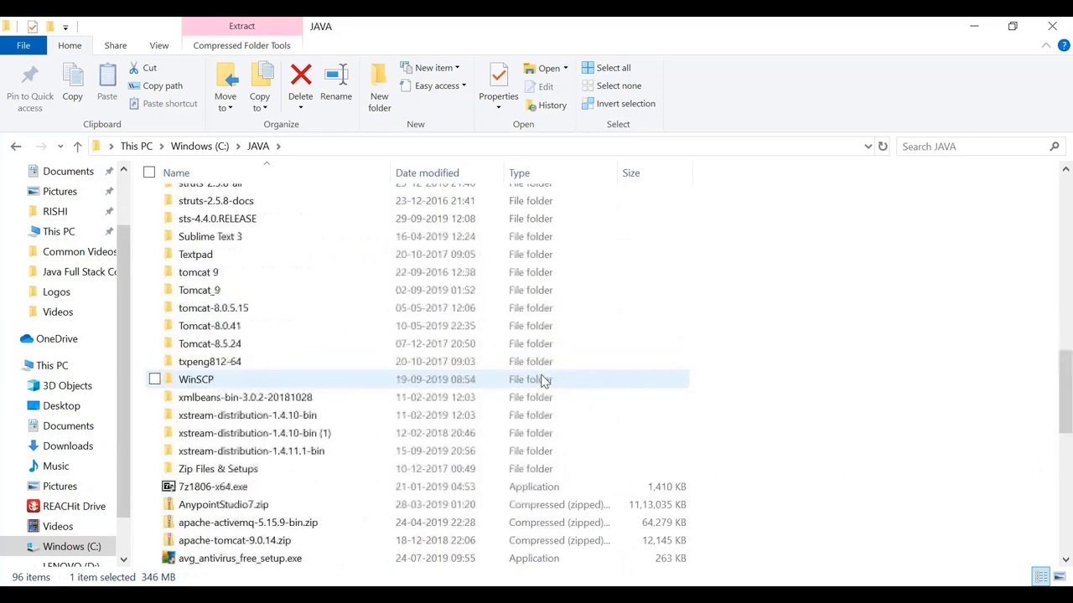
scroll(204, 397, up, 8)
scroll(203, 397, up, 4)
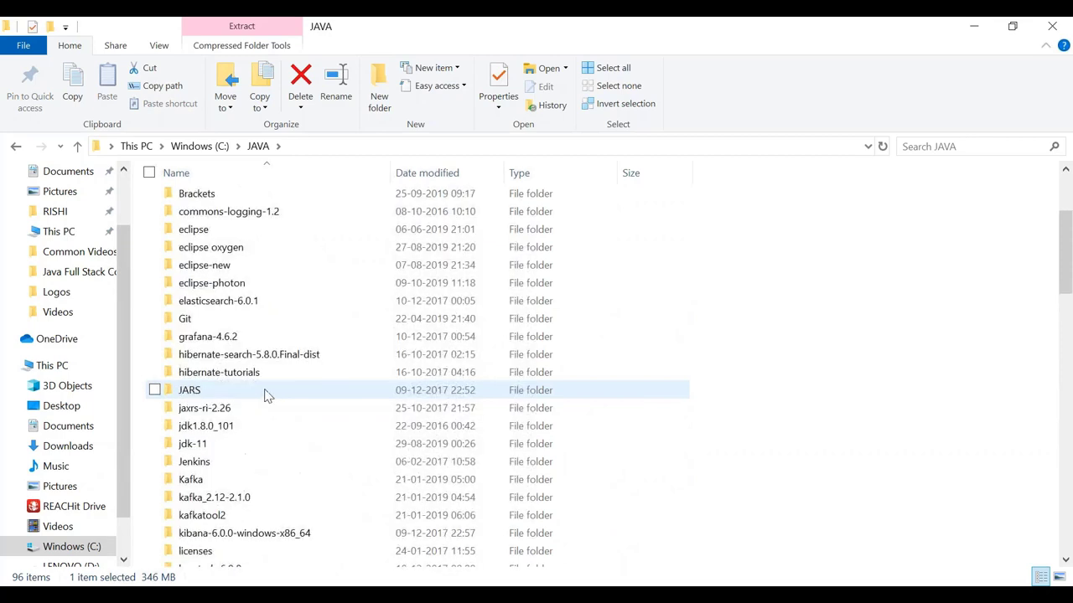
click(263, 289)
double_click(262, 289)
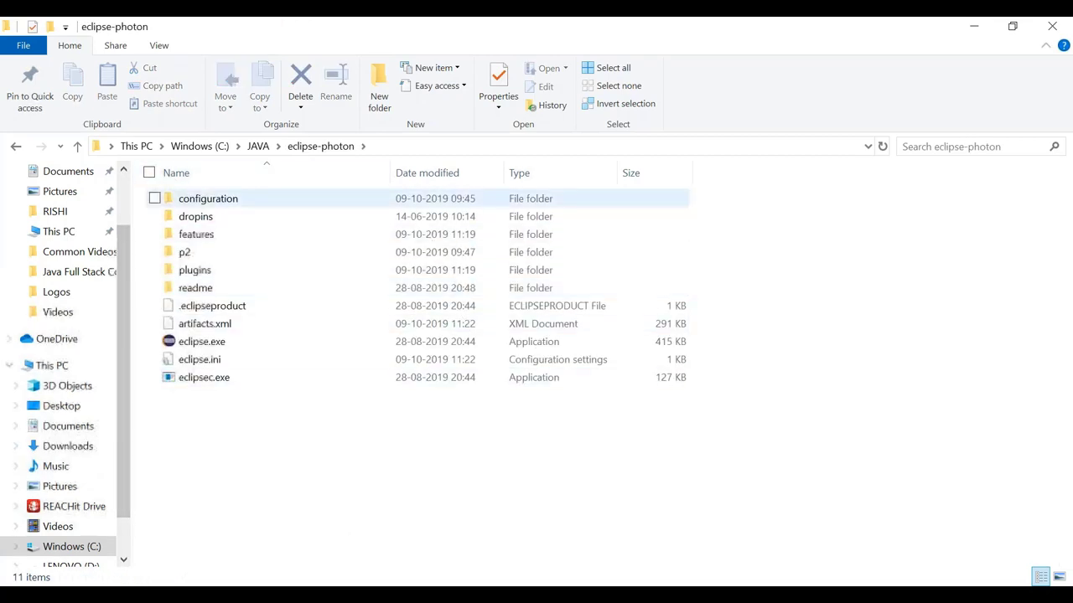
click(199, 343)
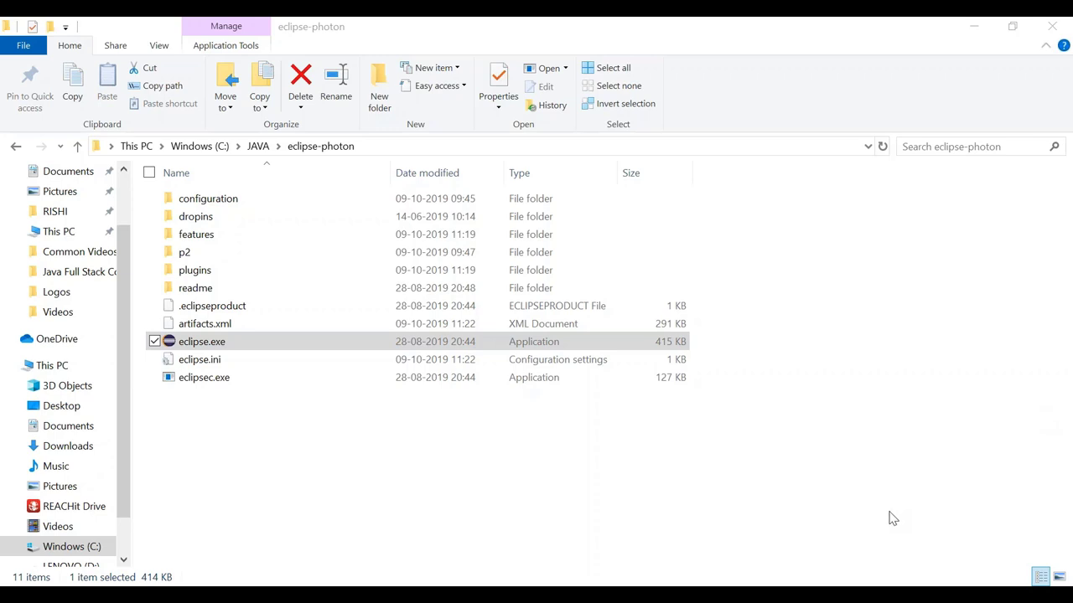
- Check the Eclipse packages page in the browser, return to the eclipse-photon folder and launch eclipse.exe
mouse_move(585, 590)
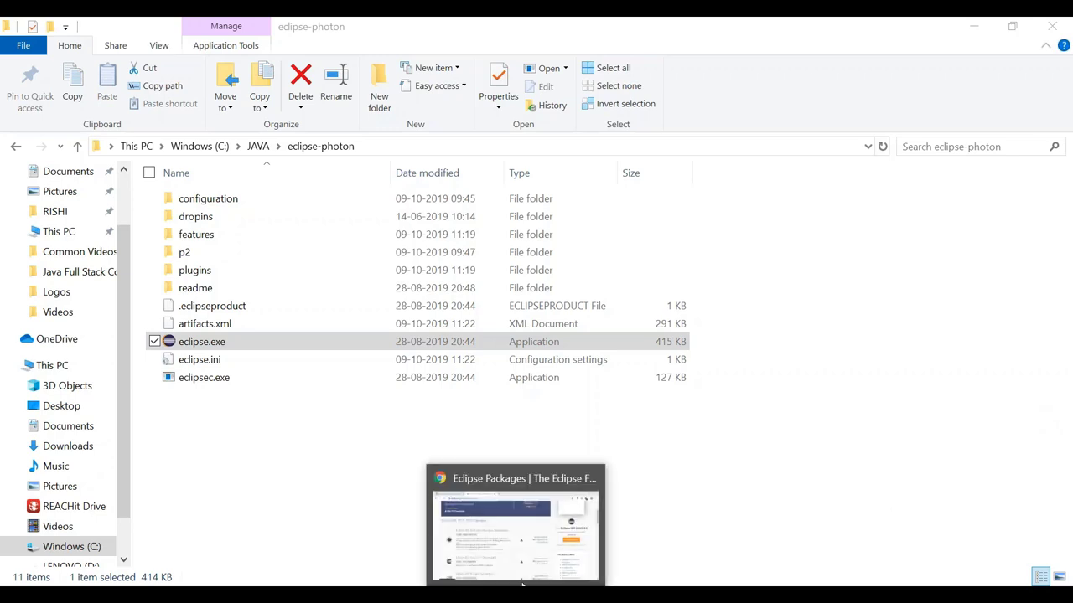
click(528, 566)
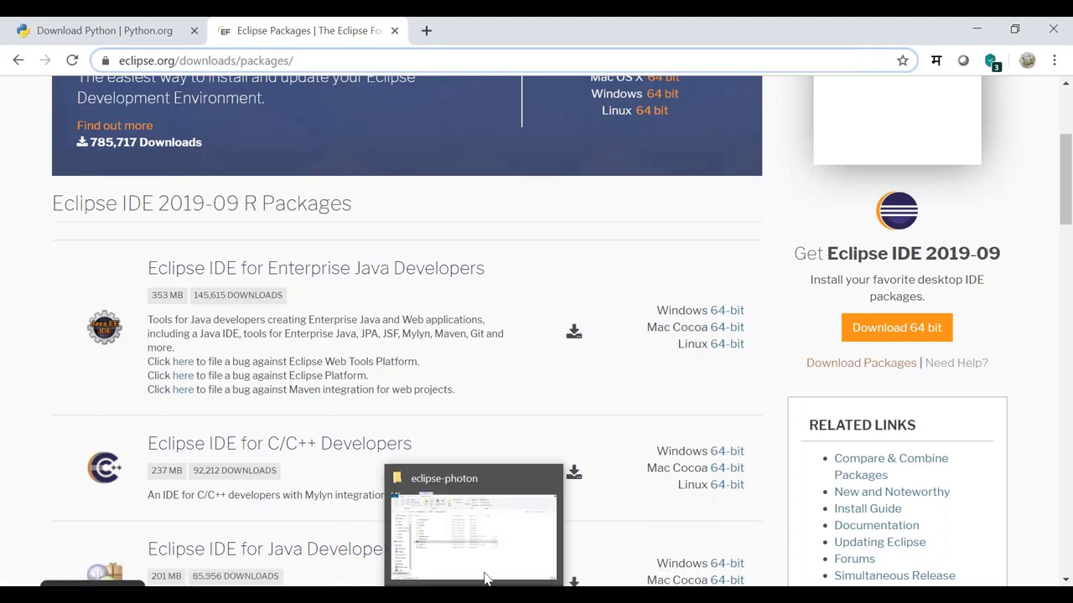
click(486, 575)
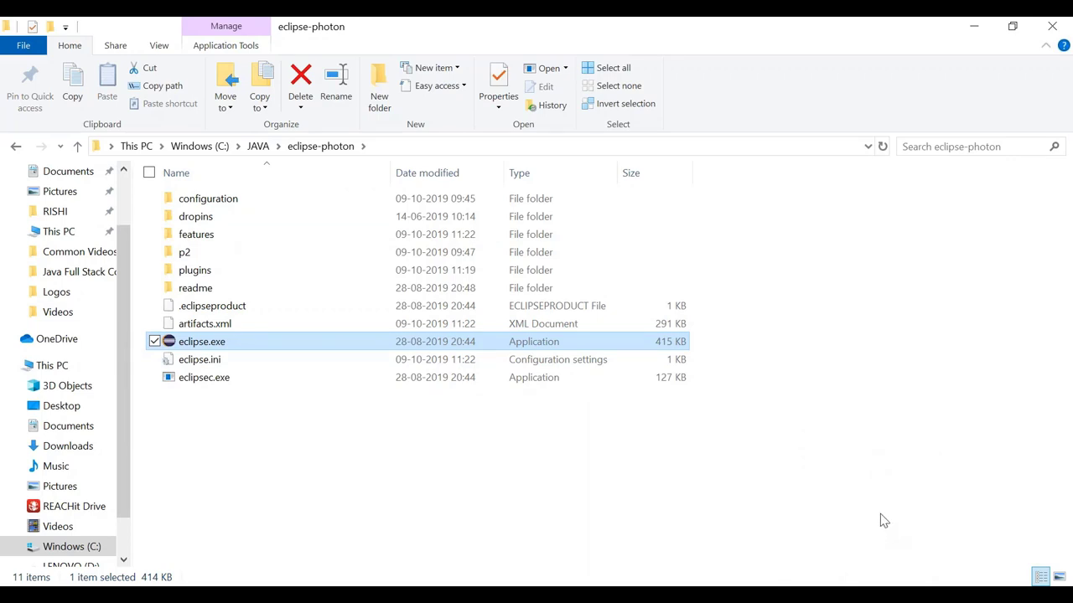
click(312, 482)
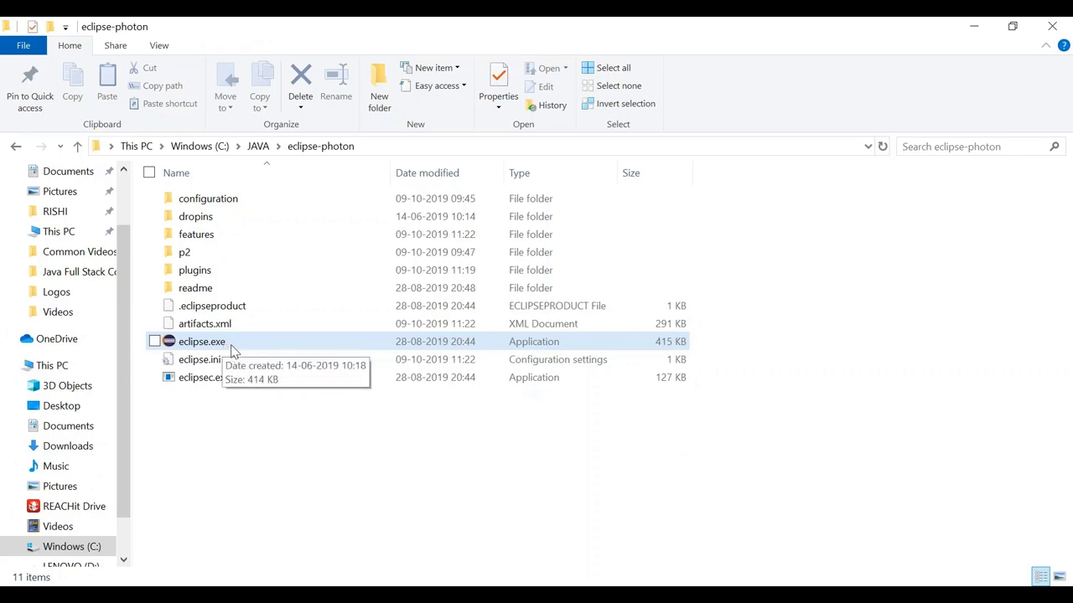
double_click(228, 346)
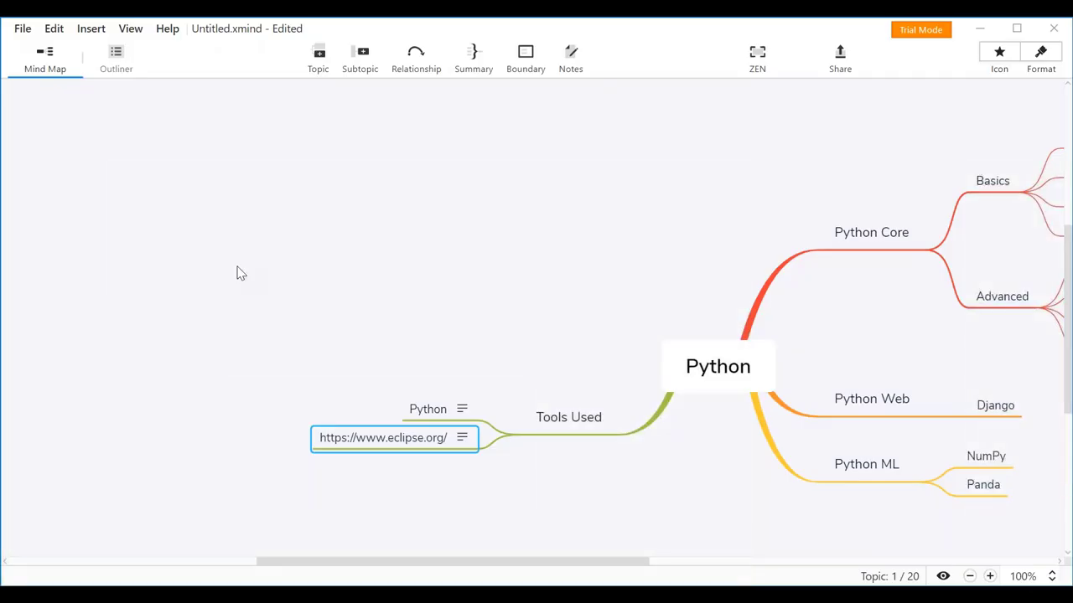
click(549, 502)
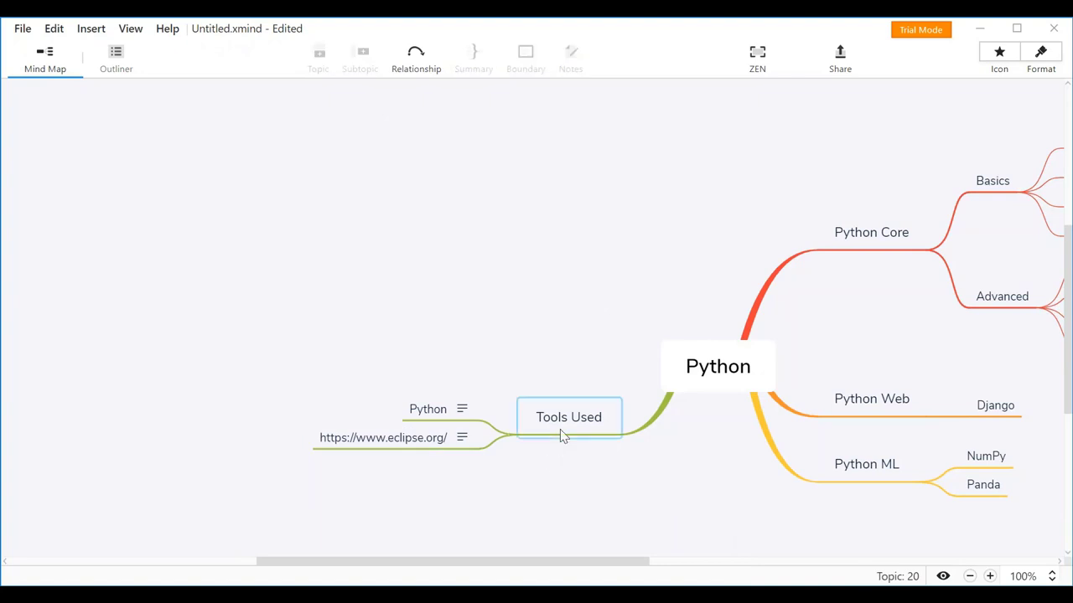
click(449, 419)
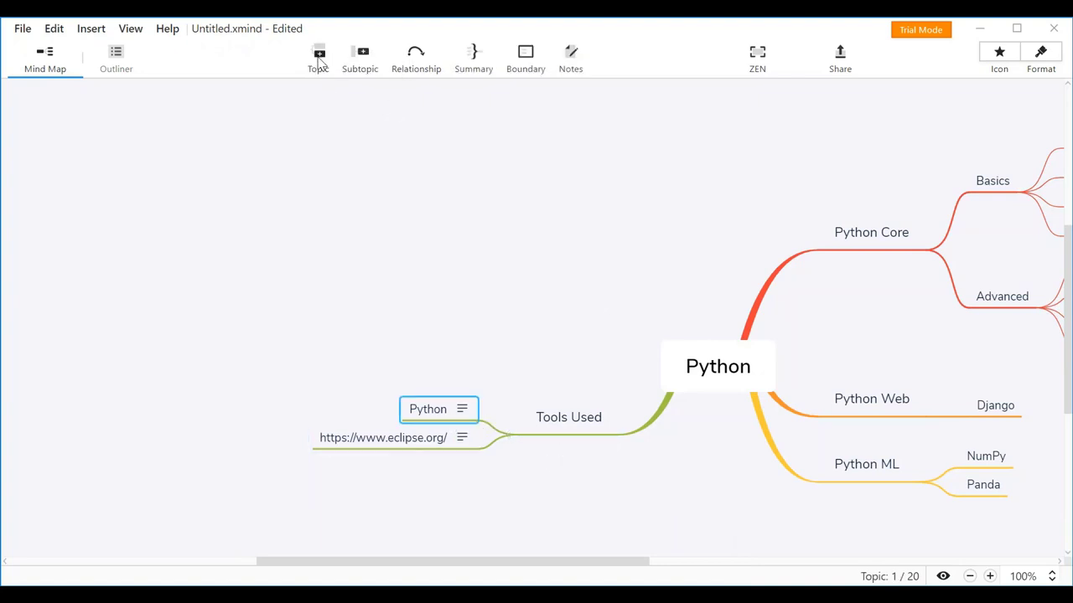
click(318, 61)
double_click(452, 426)
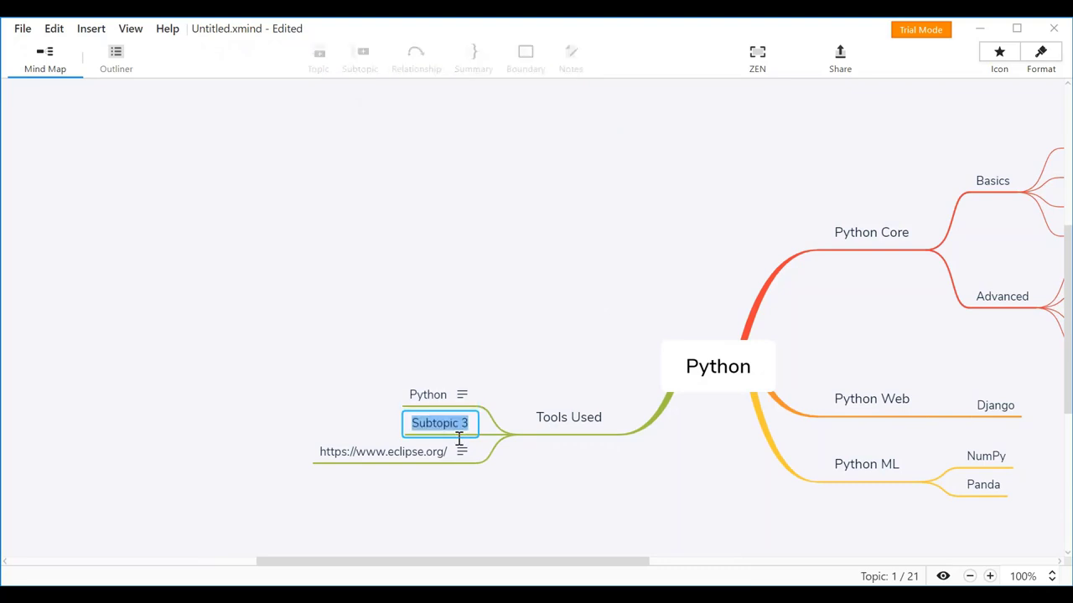
text(P)
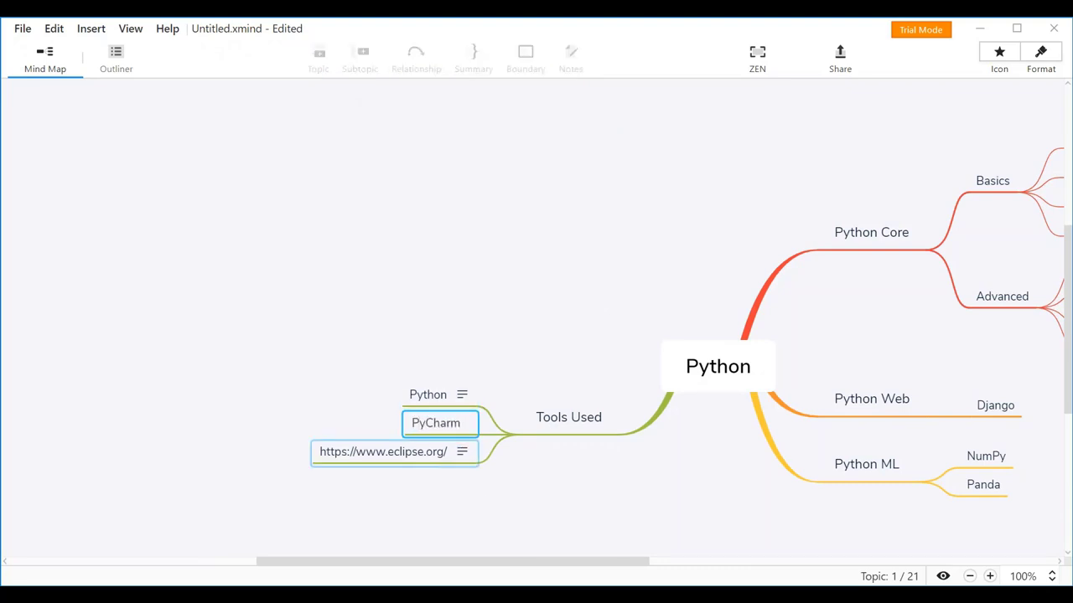
text(yCharm)
key(Return)
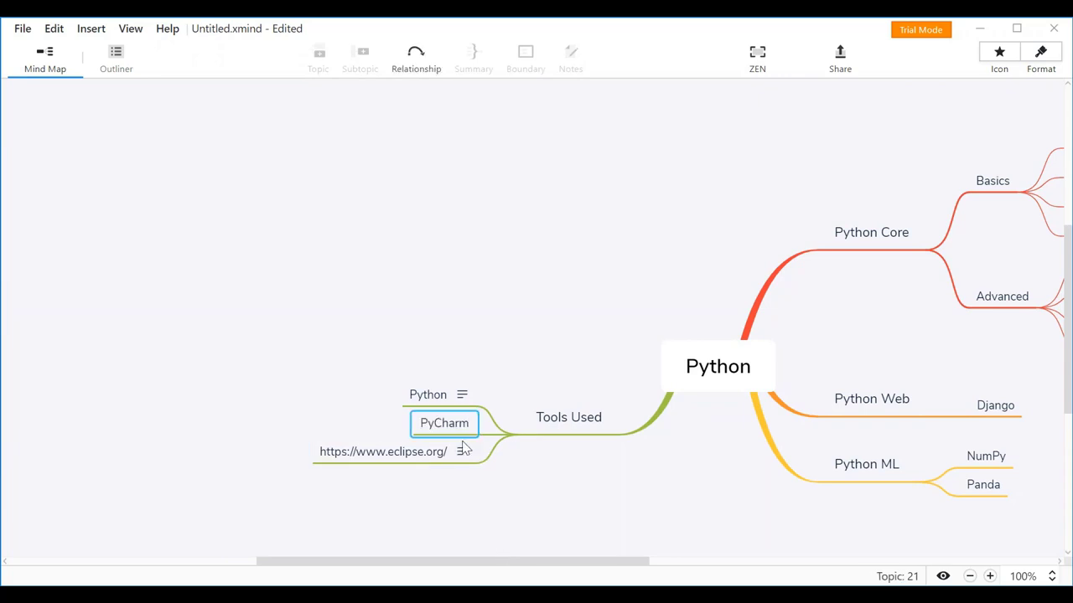
drag(460, 434, 459, 464)
click(504, 519)
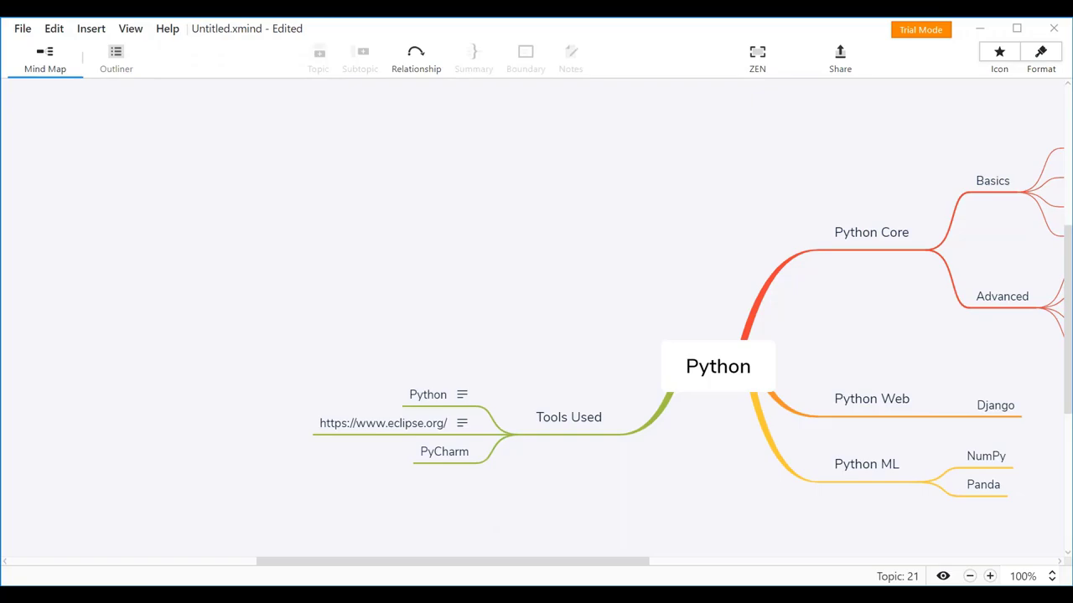
- Switch to the browser and run a Google search for pycharm download in a new tab
key(alt+Tab)
click(425, 30)
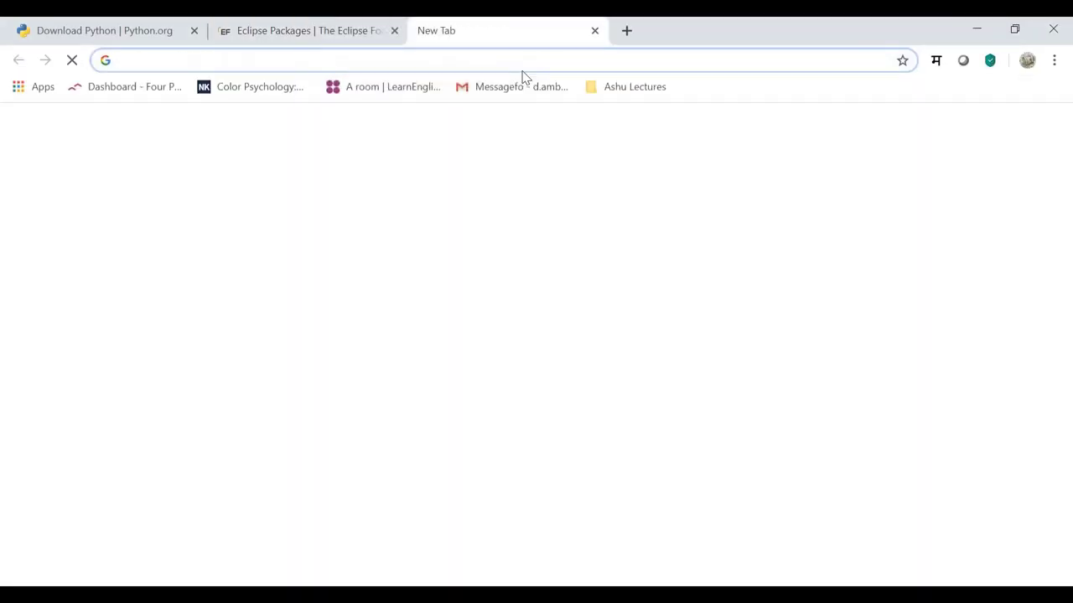
text(pyth)
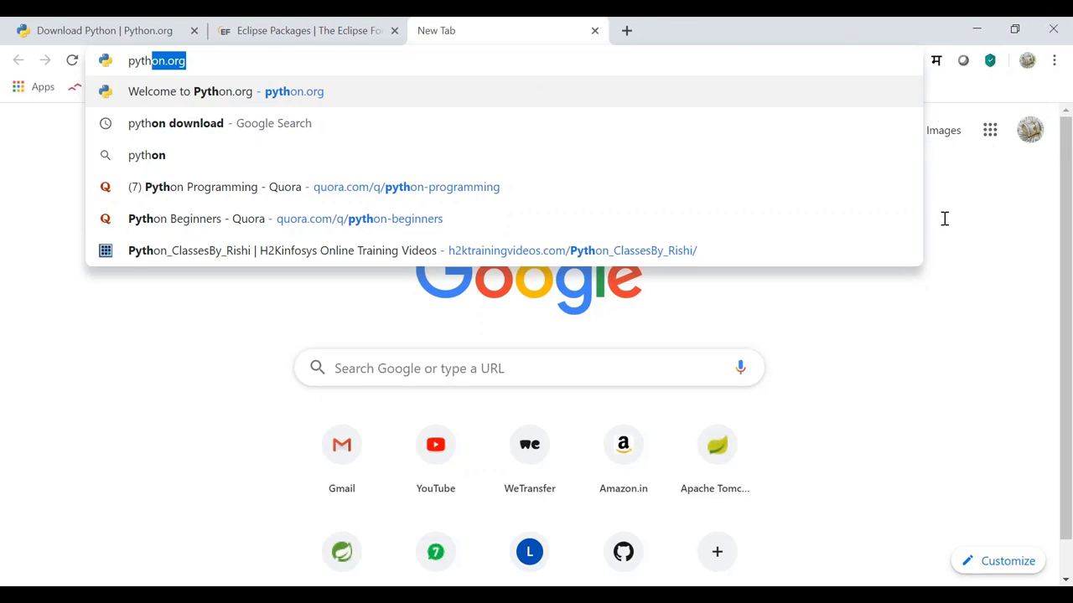
key(BackSpace)
key(BackSpace)
key(BackSpace)
text(cha)
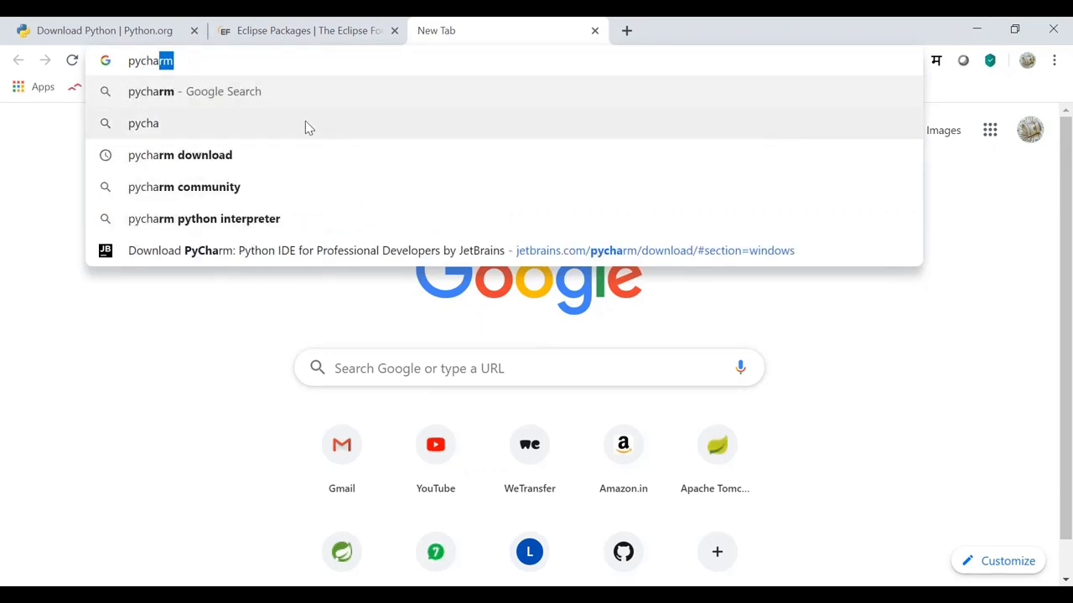
click(281, 166)
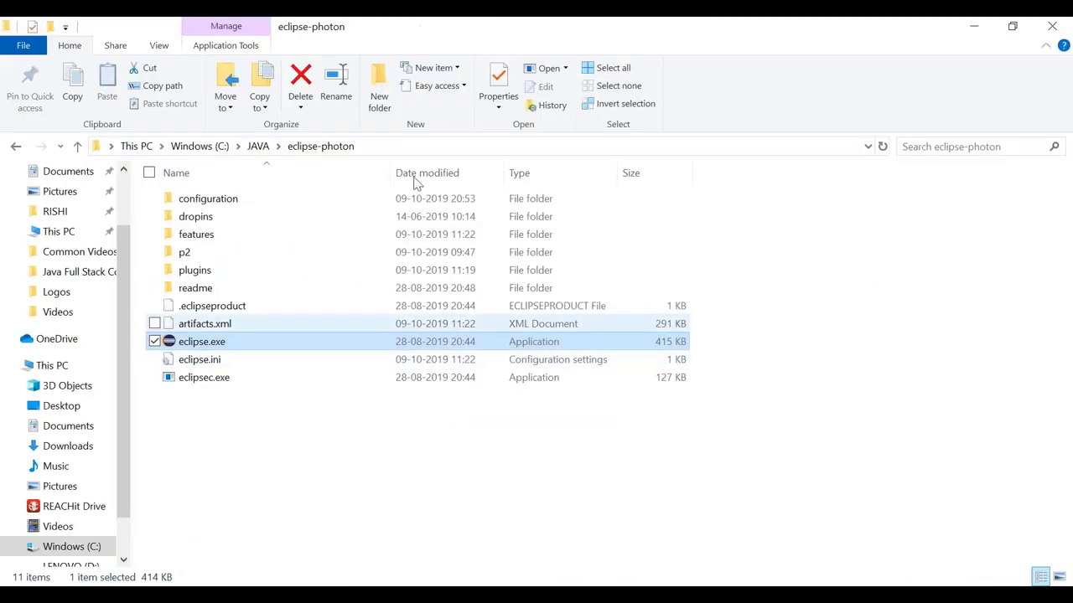
- Return to the JAVA folder in File Explorer and start extracting eclipse-jee-2018-12-R-win32-x86_64.zip
click(260, 146)
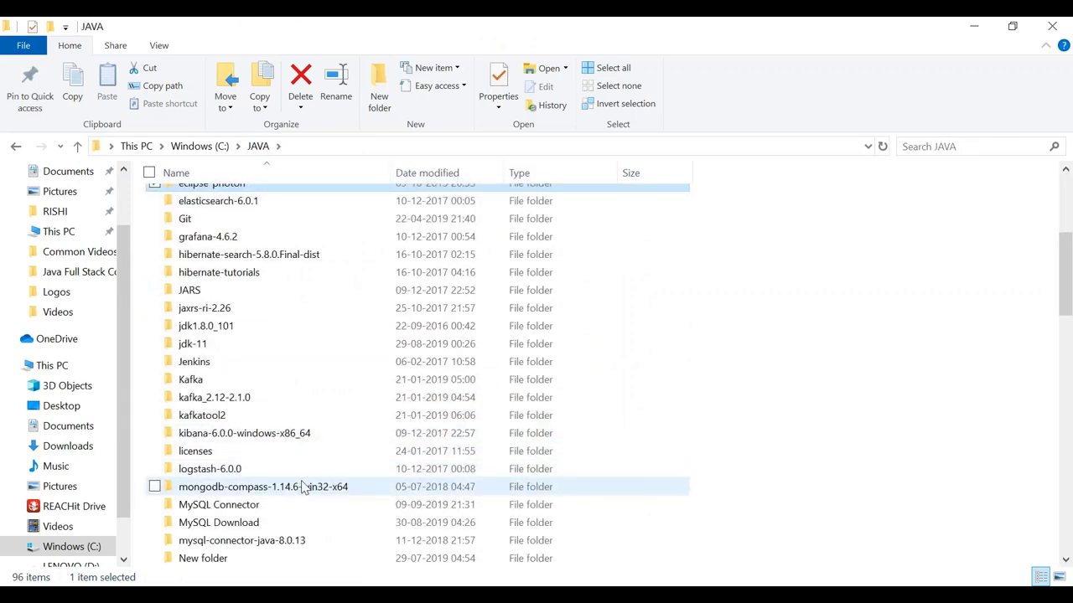
scroll(303, 488, down, 7)
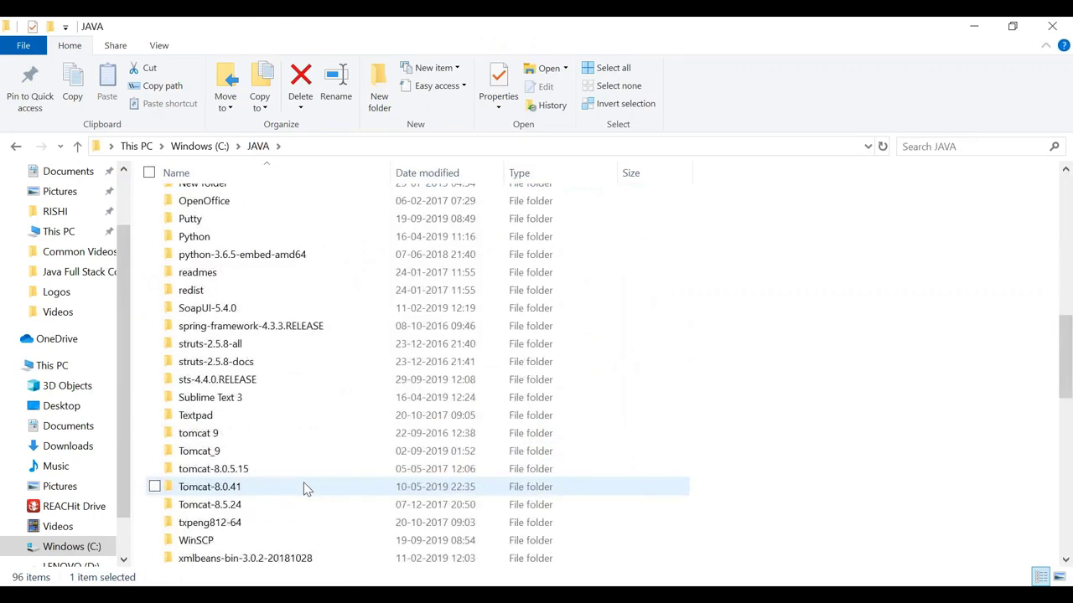
scroll(303, 488, down, 6)
scroll(321, 428, down, 2)
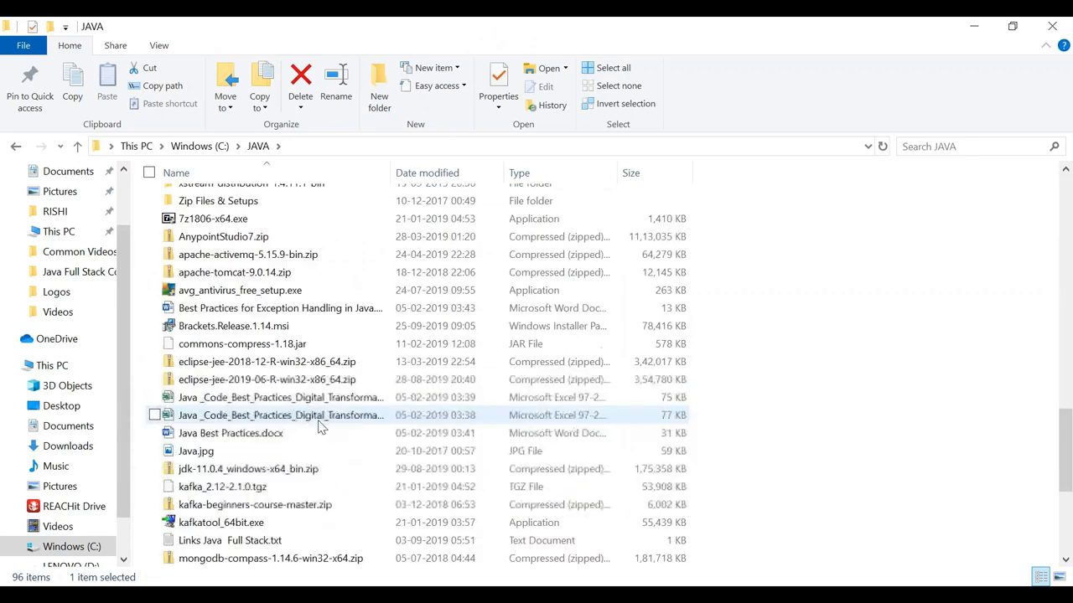
click(331, 363)
key(shift+F10)
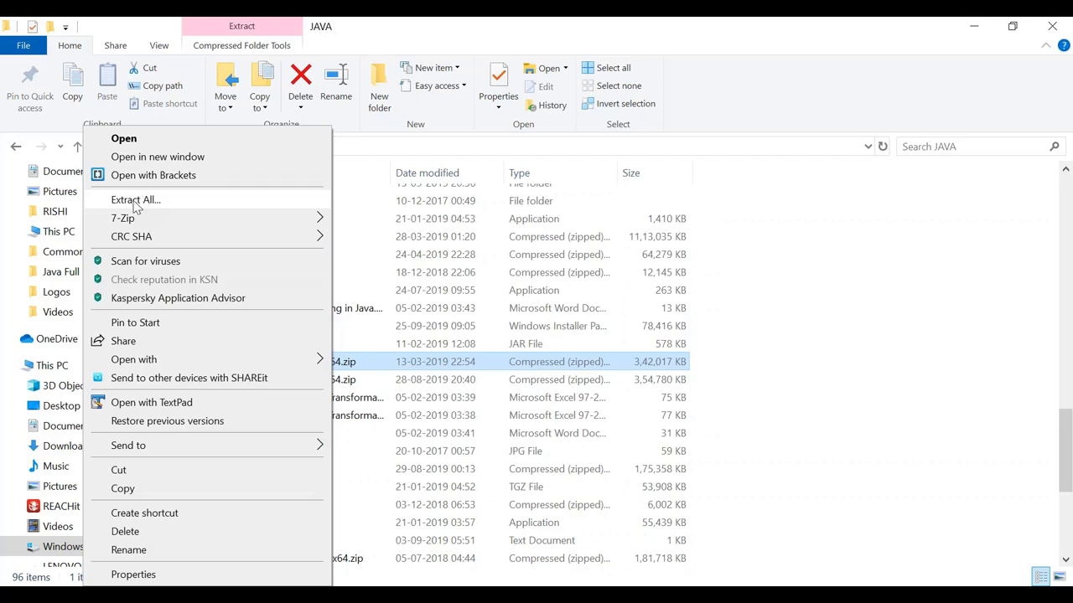
click(135, 202)
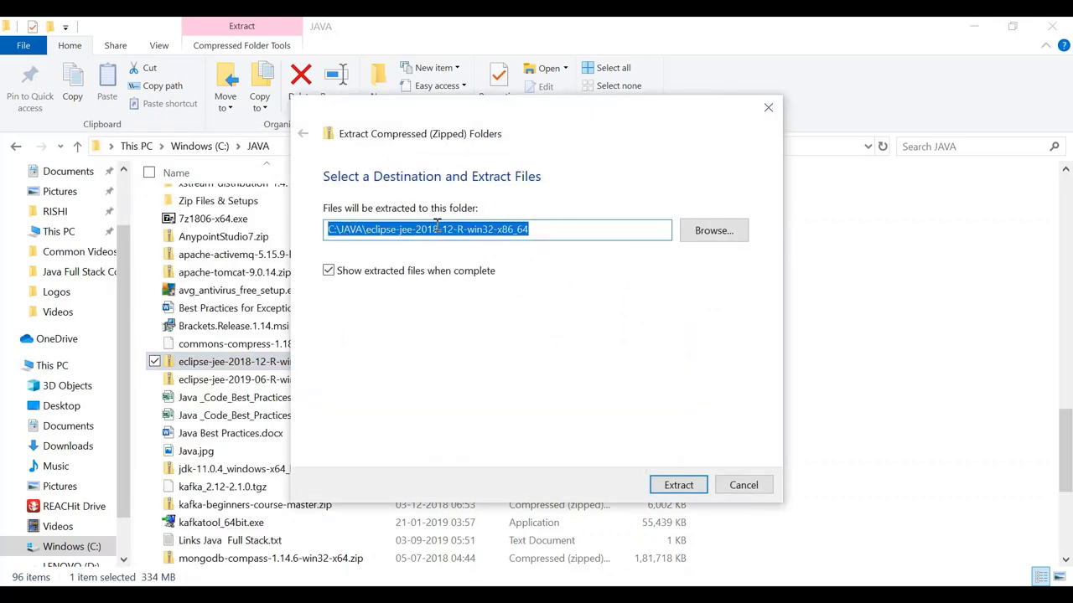
- Set the extraction destination to C:\JAVA\eclipse-fortest and extract the archive there
click(402, 230)
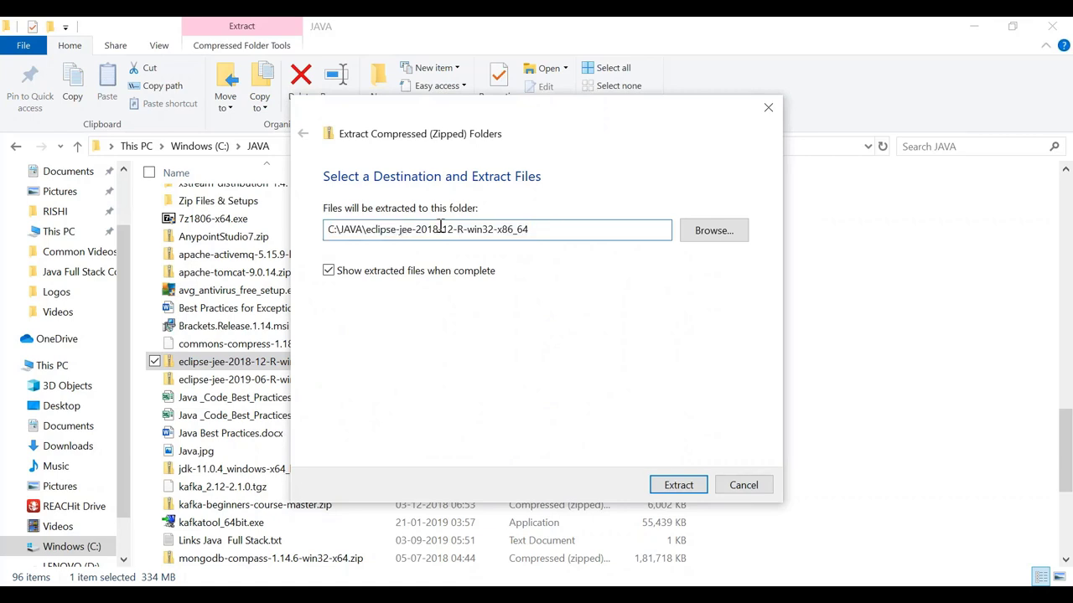
shift+click(620, 226)
key(BackSpace)
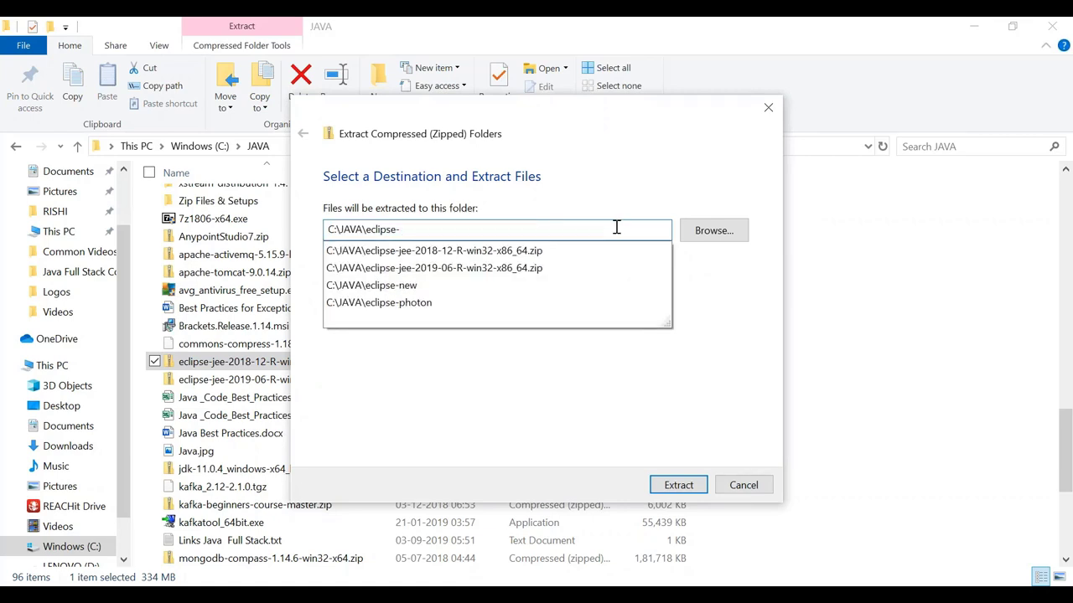
text(fortest)
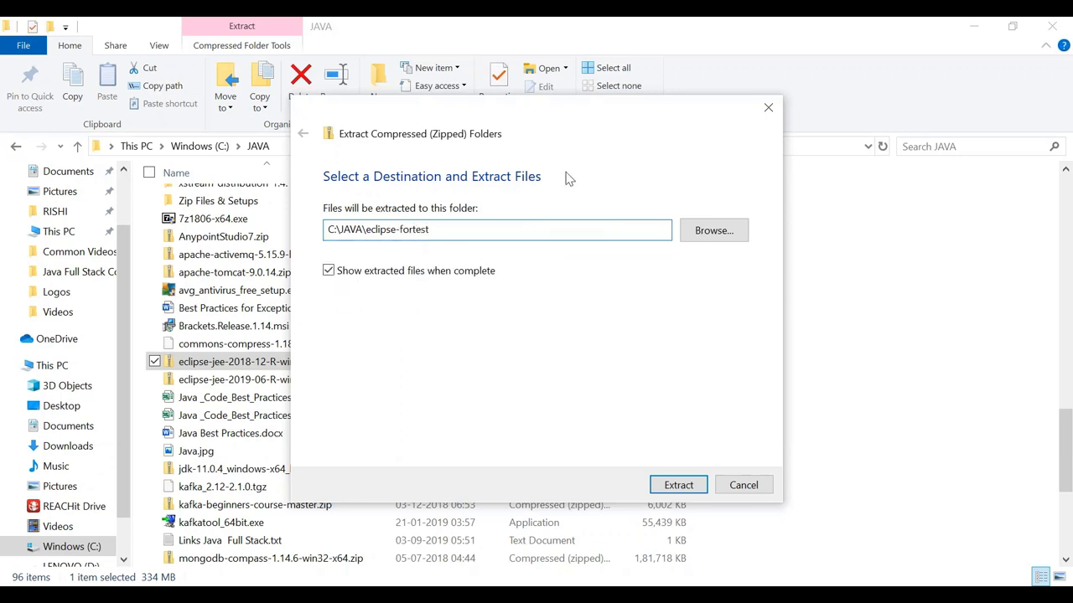
click(677, 488)
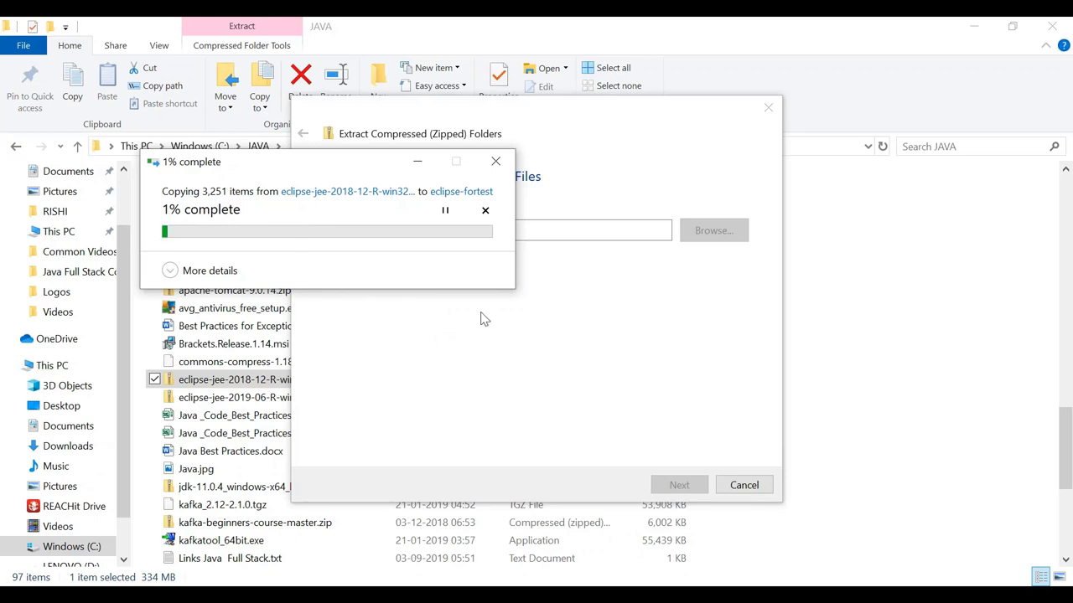
- Cancel the running extraction, check the partly extracted eclipse folder and permanently delete eclipse-fortest from the JAVA folder
click(486, 211)
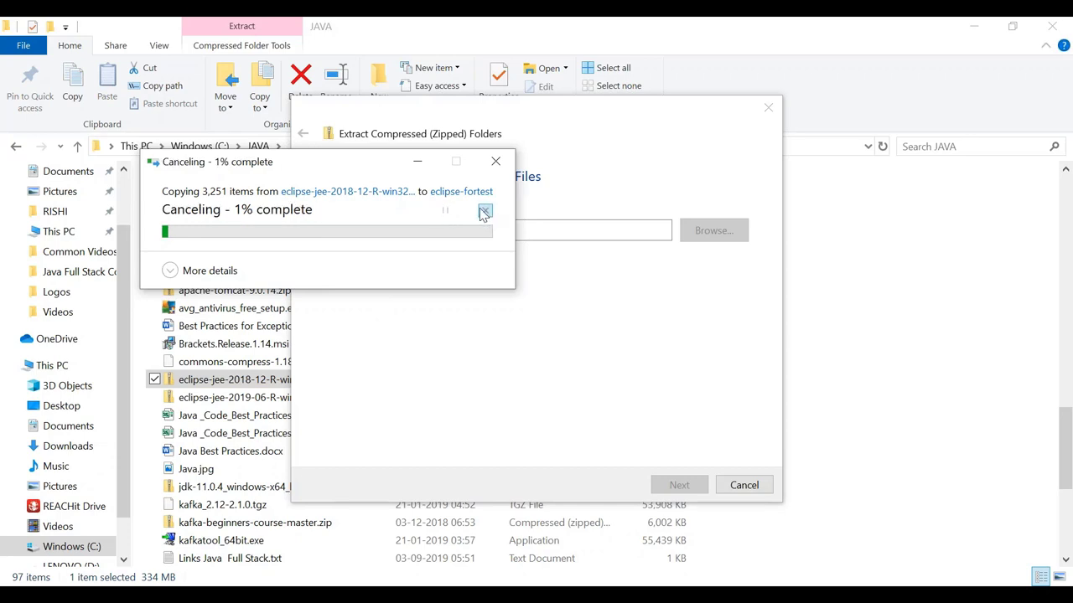
click(495, 161)
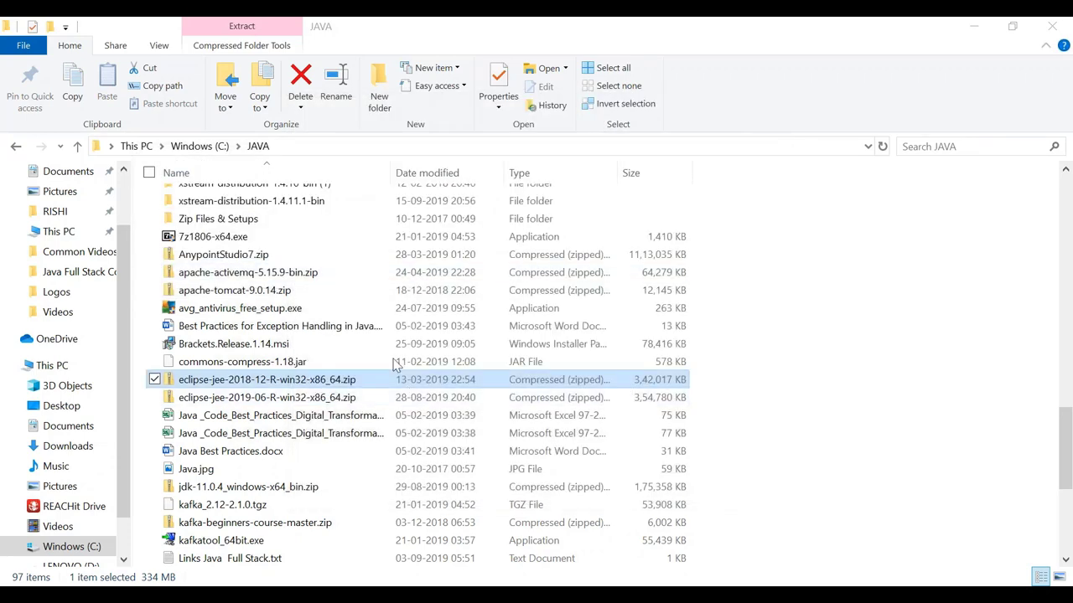
double_click(226, 205)
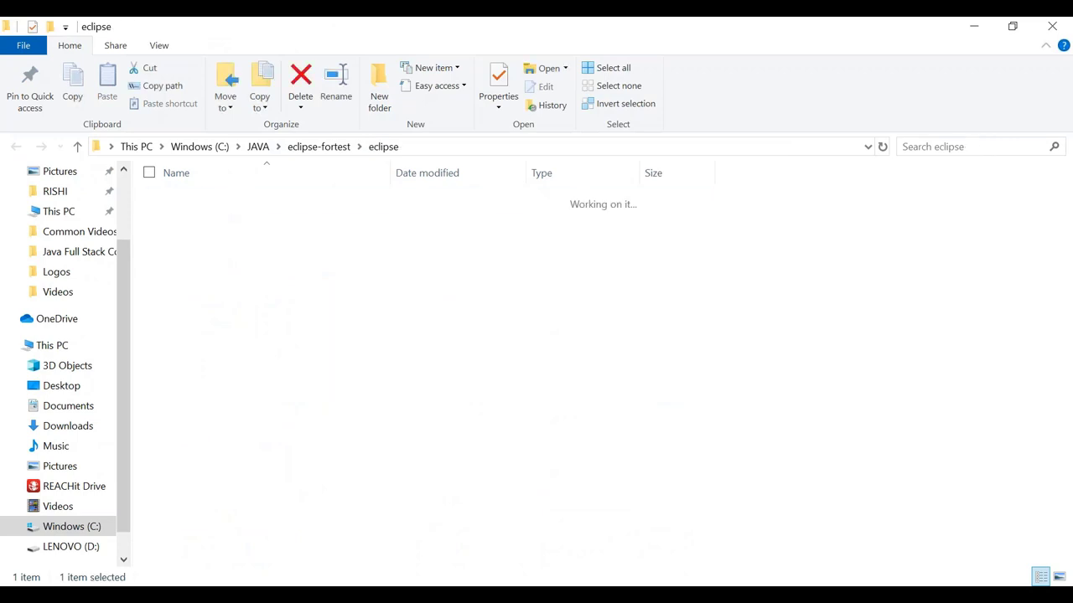
click(319, 148)
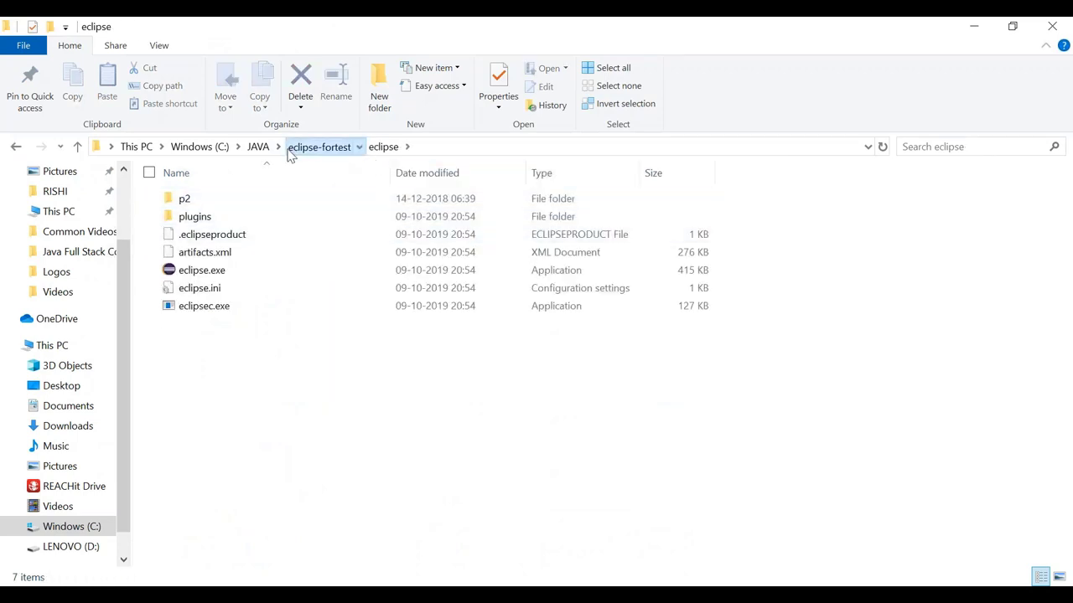
click(260, 148)
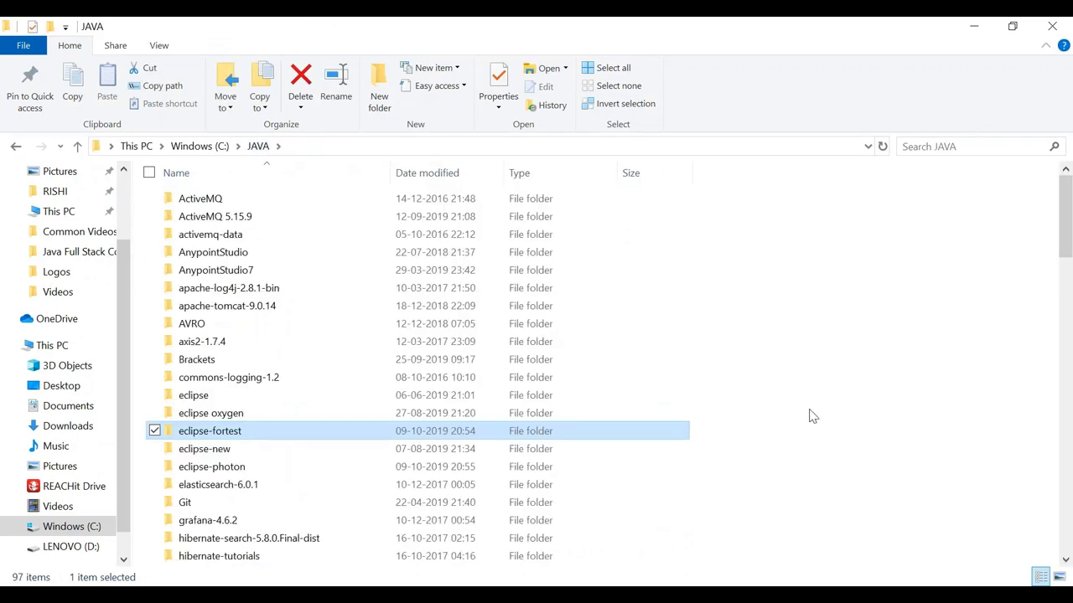
key(shift+Delete)
key(Return)
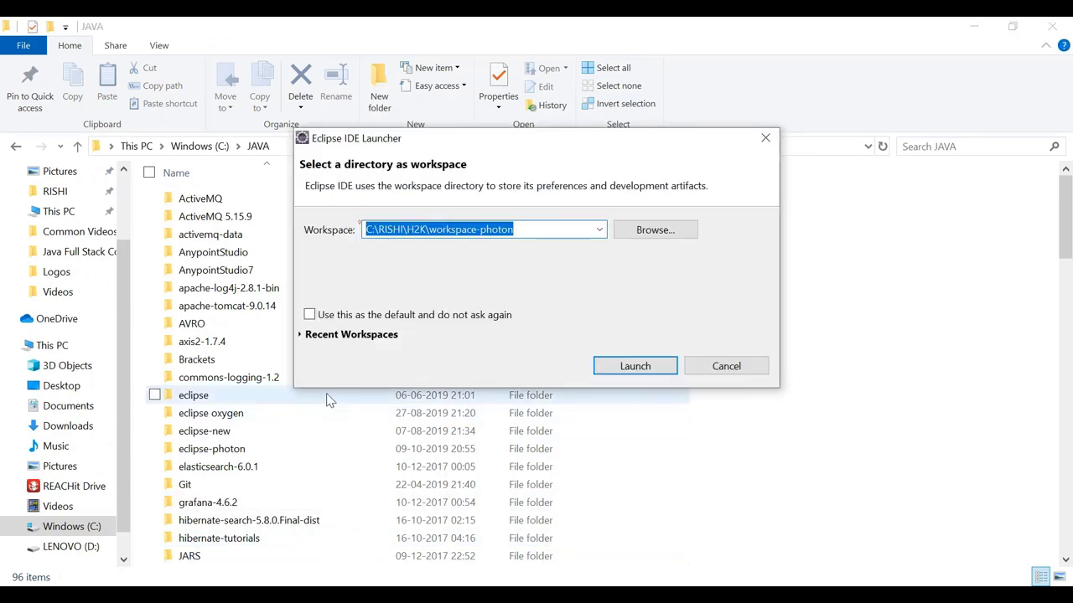
- Look into the eclipse folder, return to JAVA, select eclipse.exe in eclipse-photon and launch Eclipse with the workspace-photon workspace
click(223, 400)
double_click(223, 399)
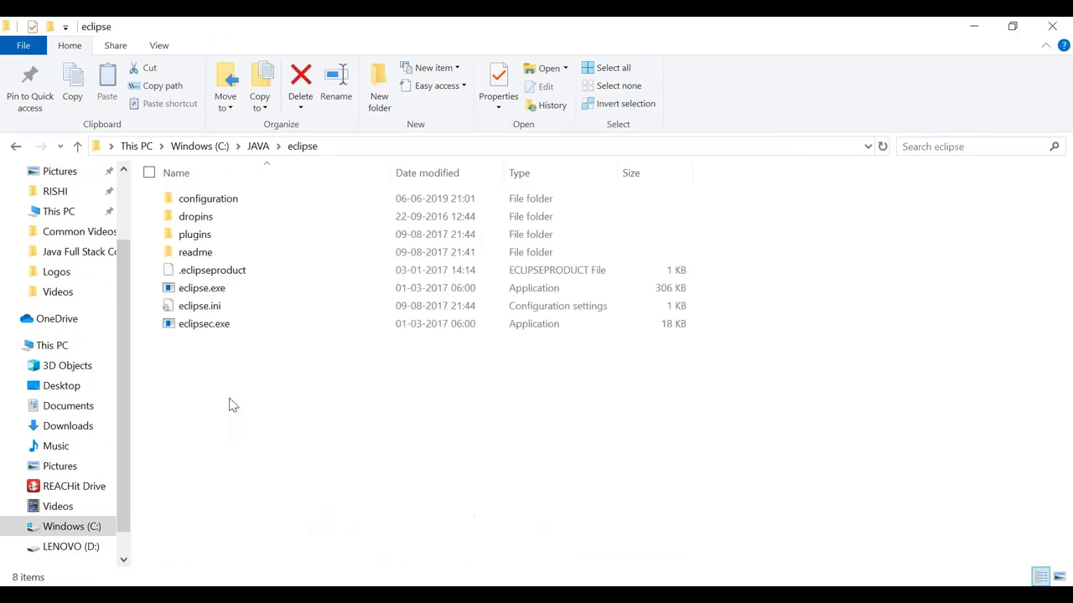
click(268, 146)
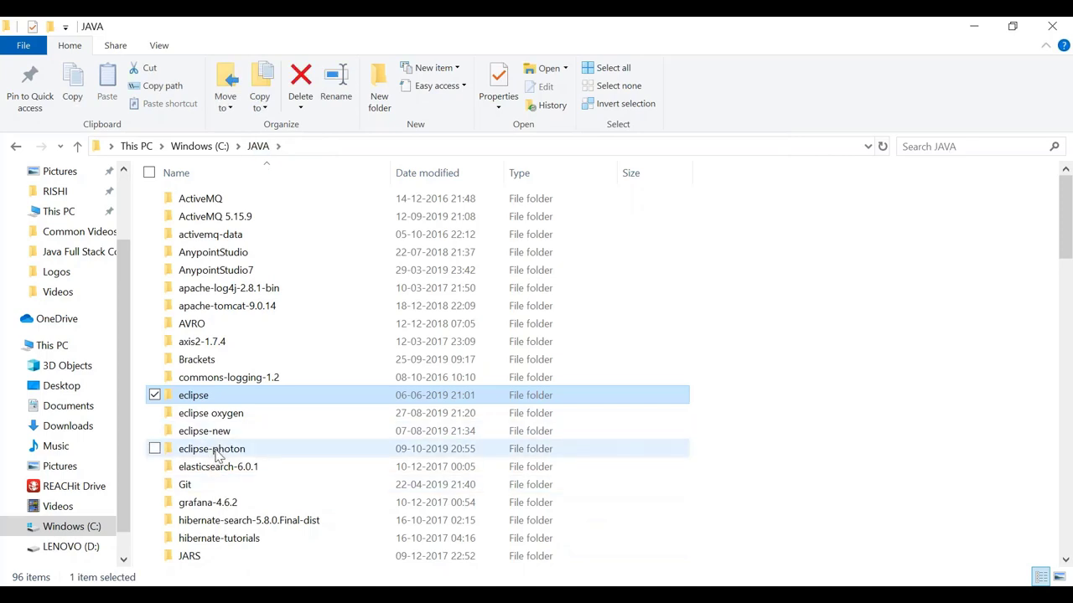
double_click(216, 449)
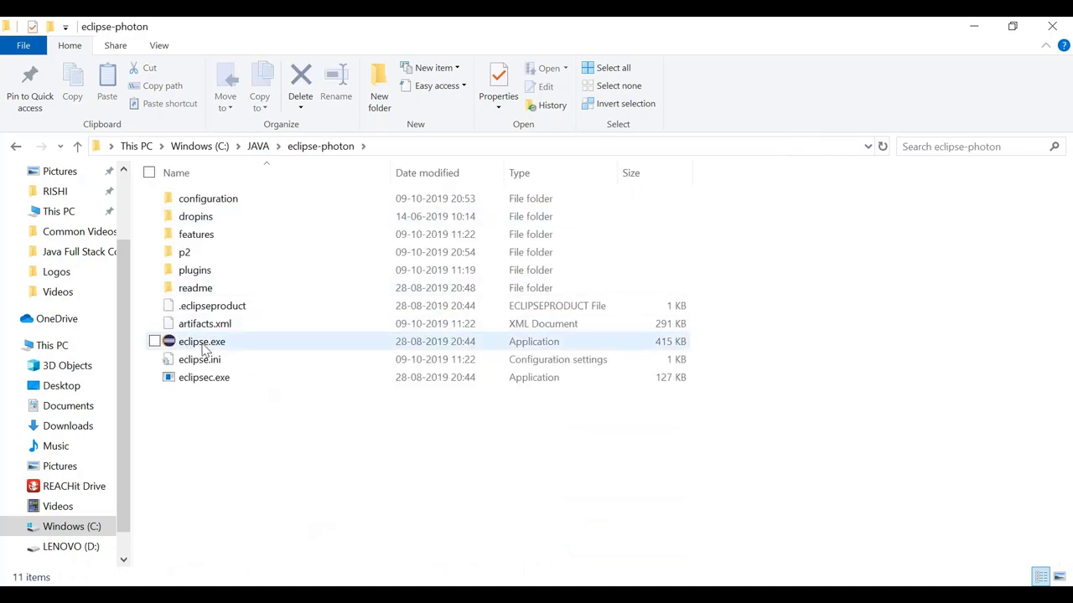
click(205, 344)
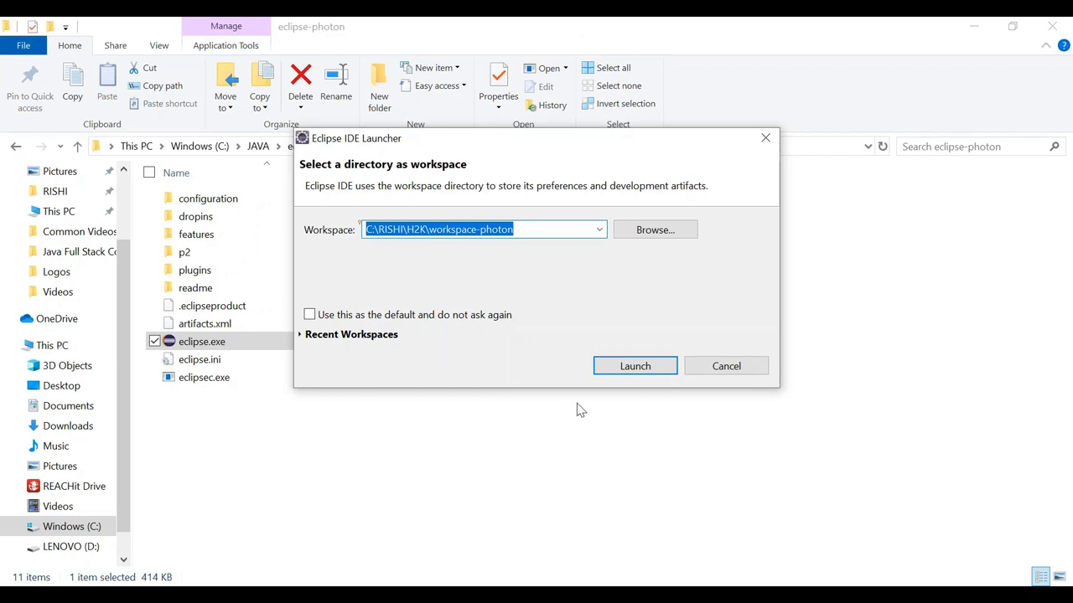
click(629, 365)
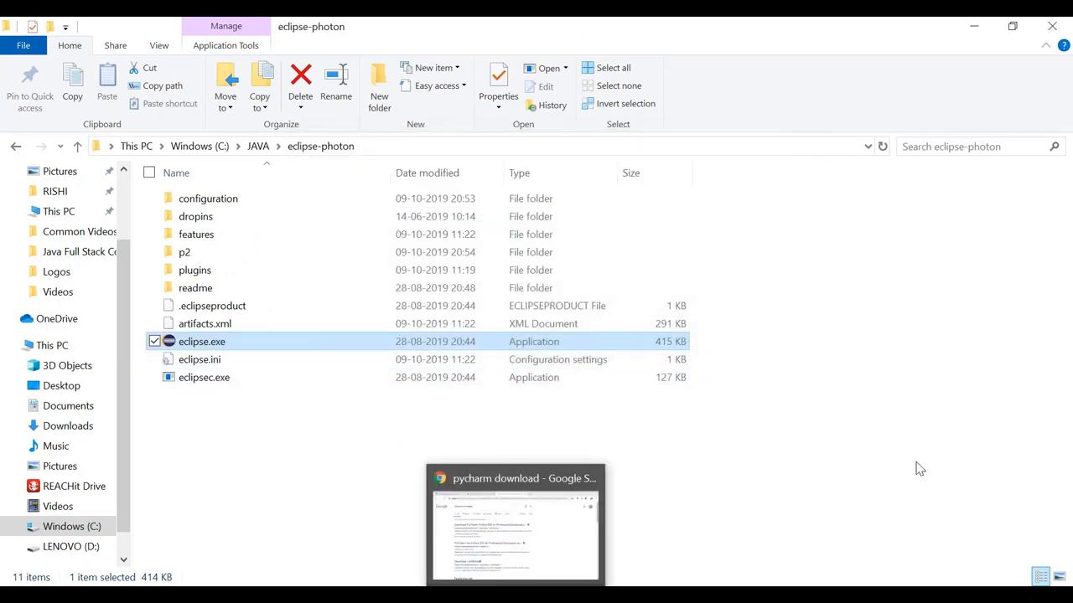
- In the browser, find the C002 Setting Eclipse and JDK 11 upload on the trainer's YouTube channel, open it, select its address and pause playback
key(alt+Tab)
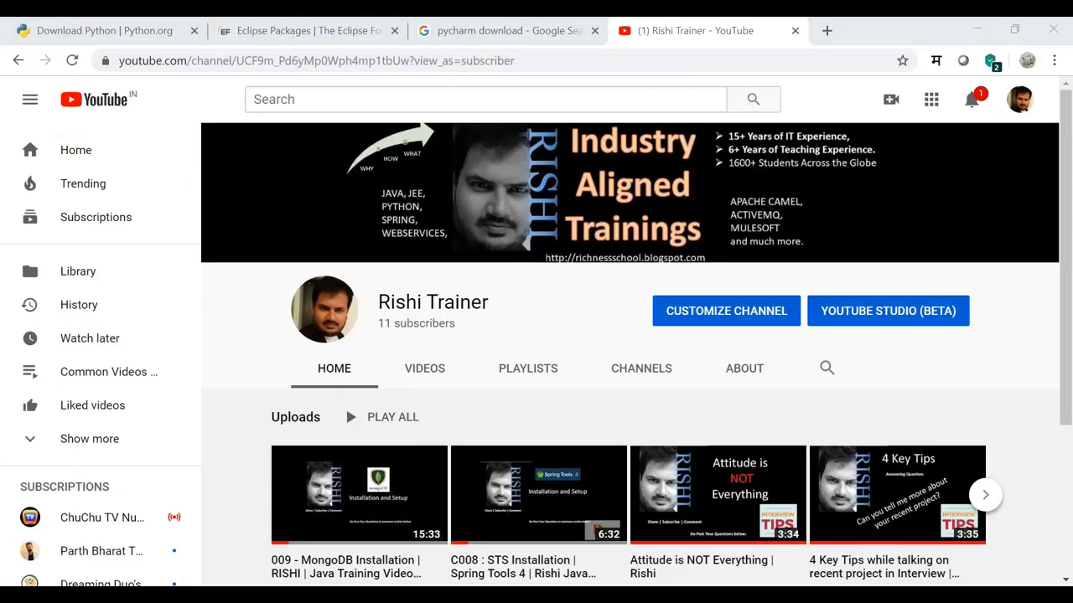
click(621, 63)
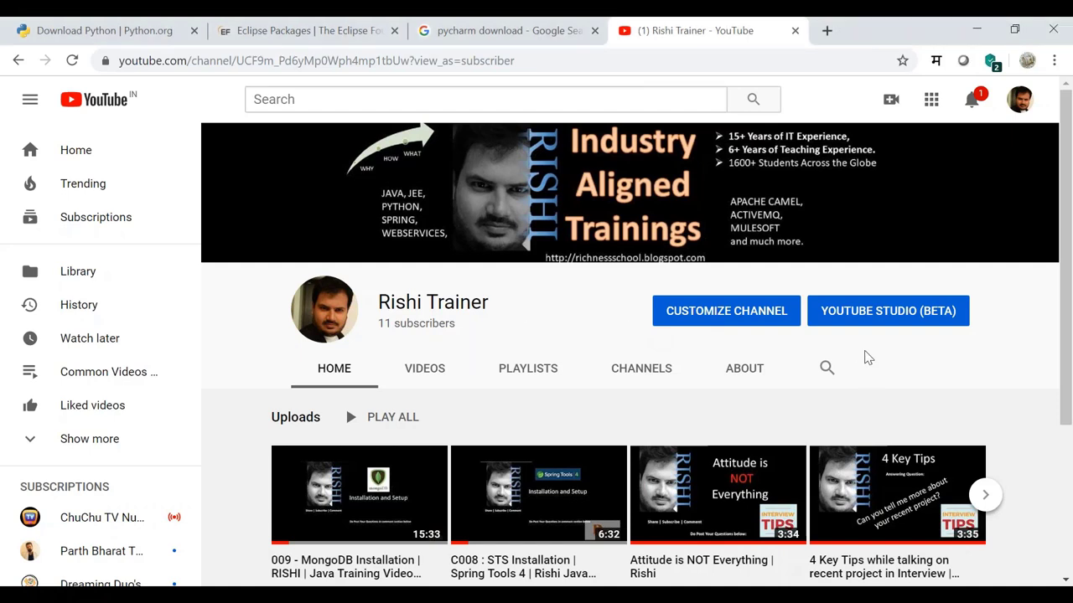
scroll(645, 240, down, 3)
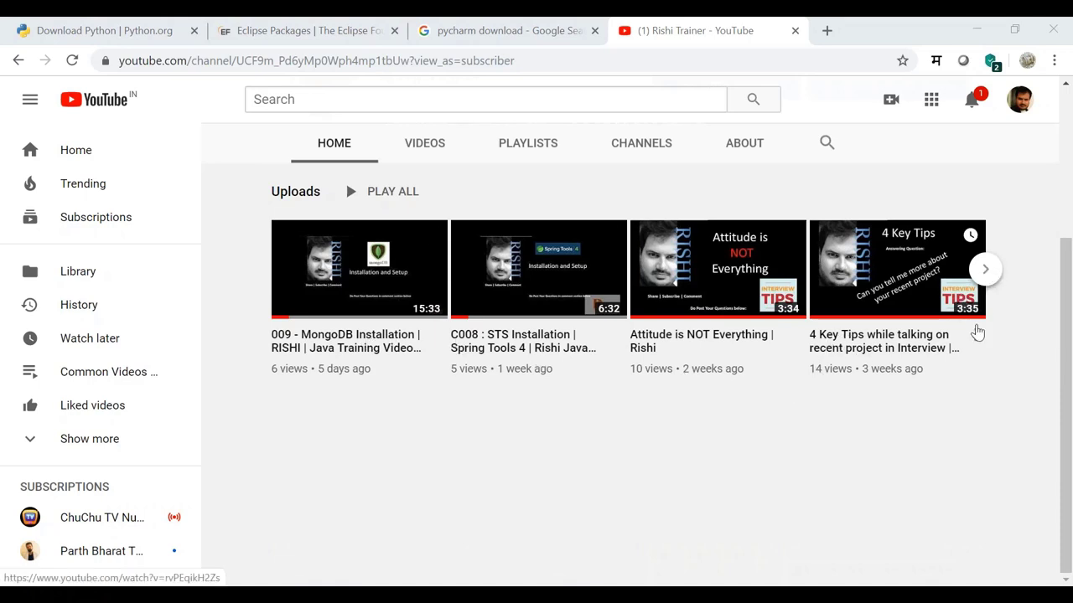
click(985, 270)
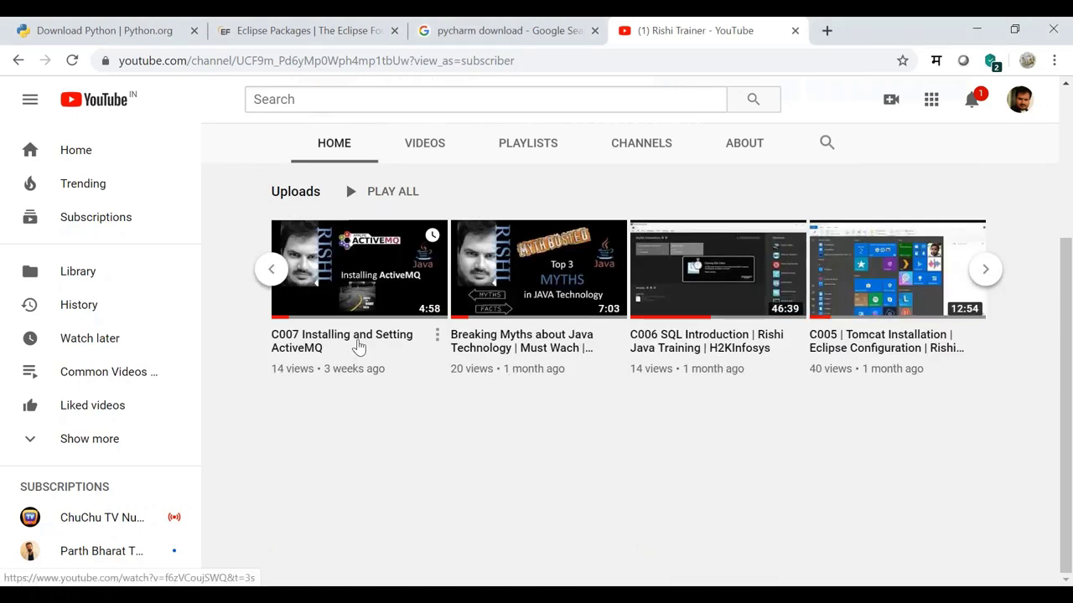
click(985, 269)
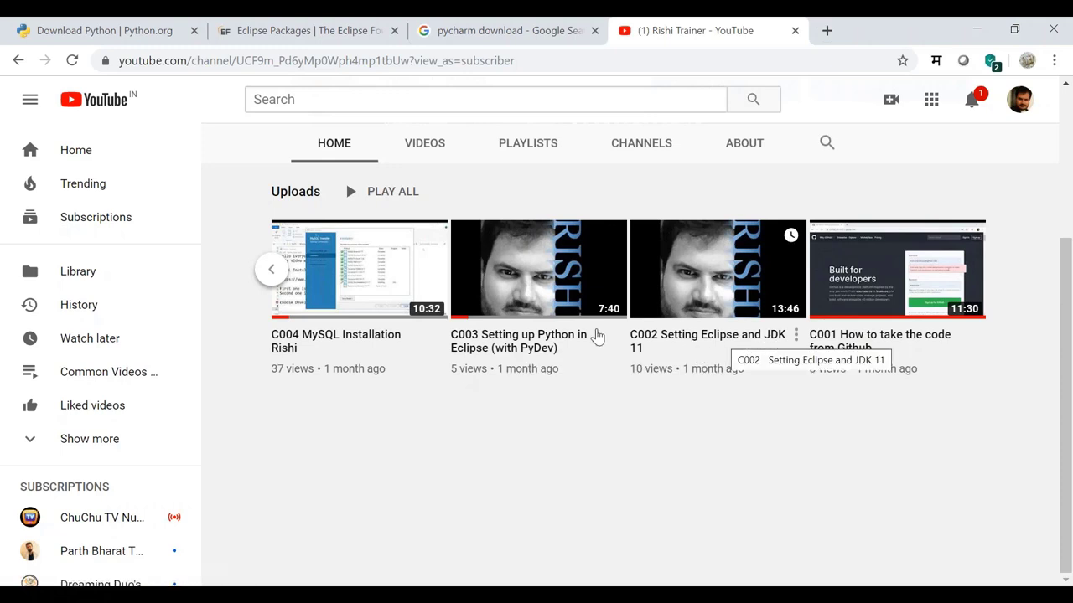
click(709, 342)
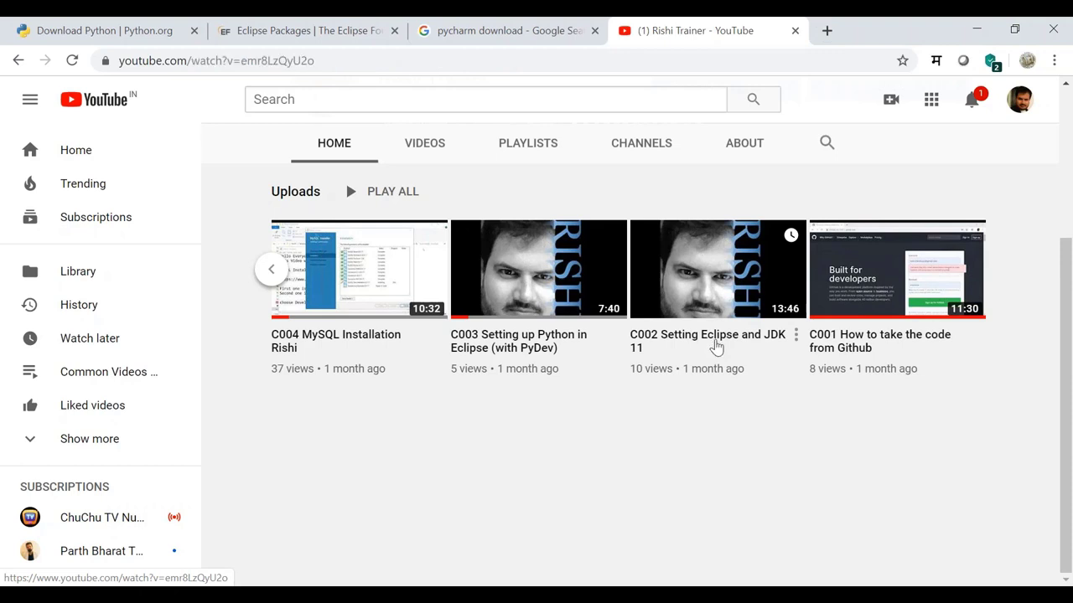
click(394, 60)
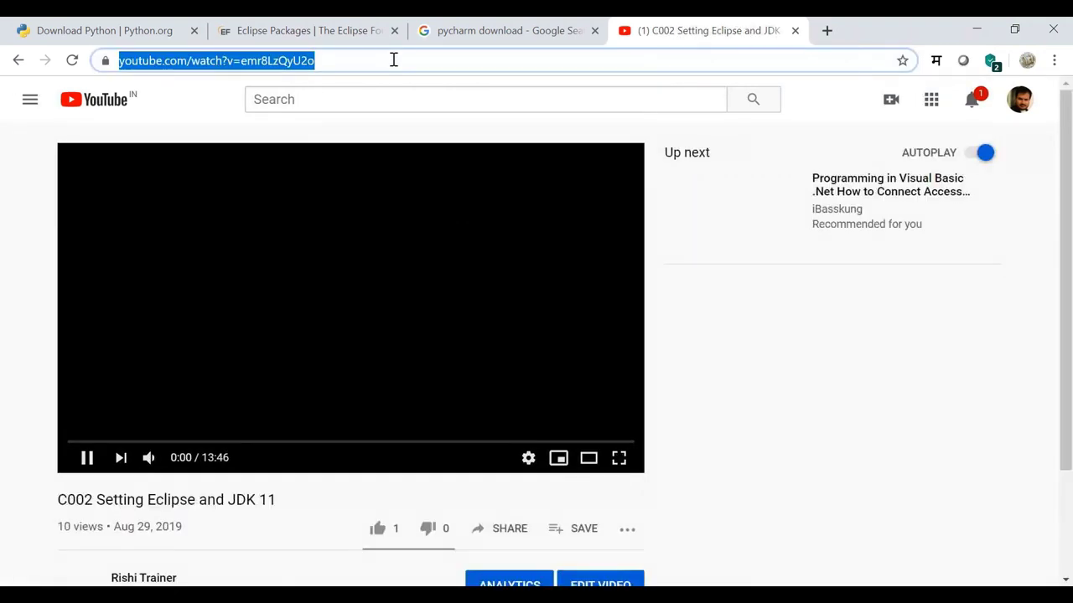
click(369, 302)
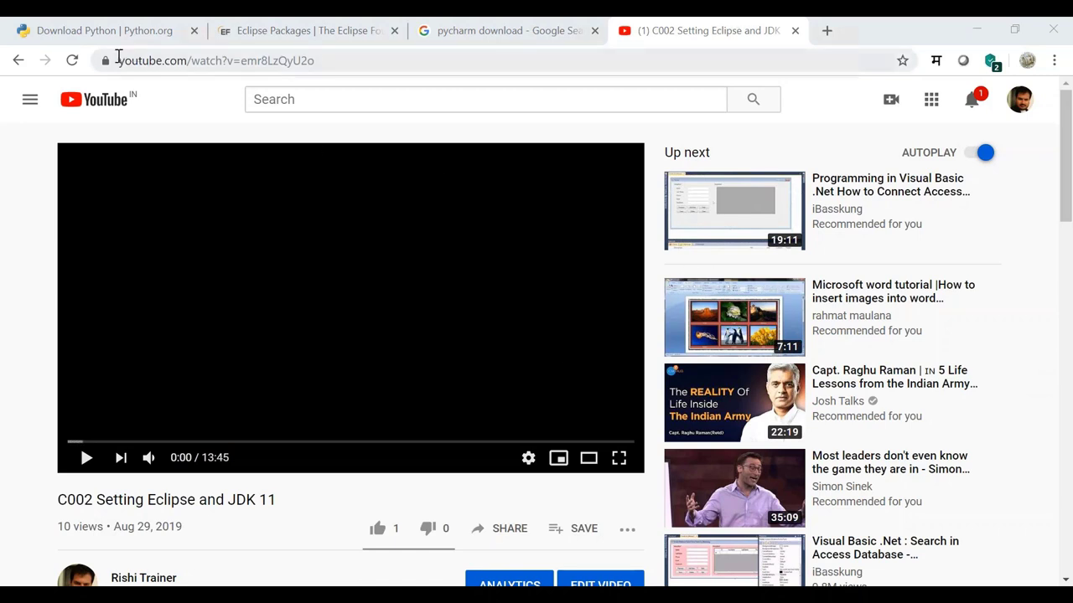
- Go back to the channel's uploads, open the C003 Setting up Python in Eclipse (with PyDev) video and select its web address
click(18, 61)
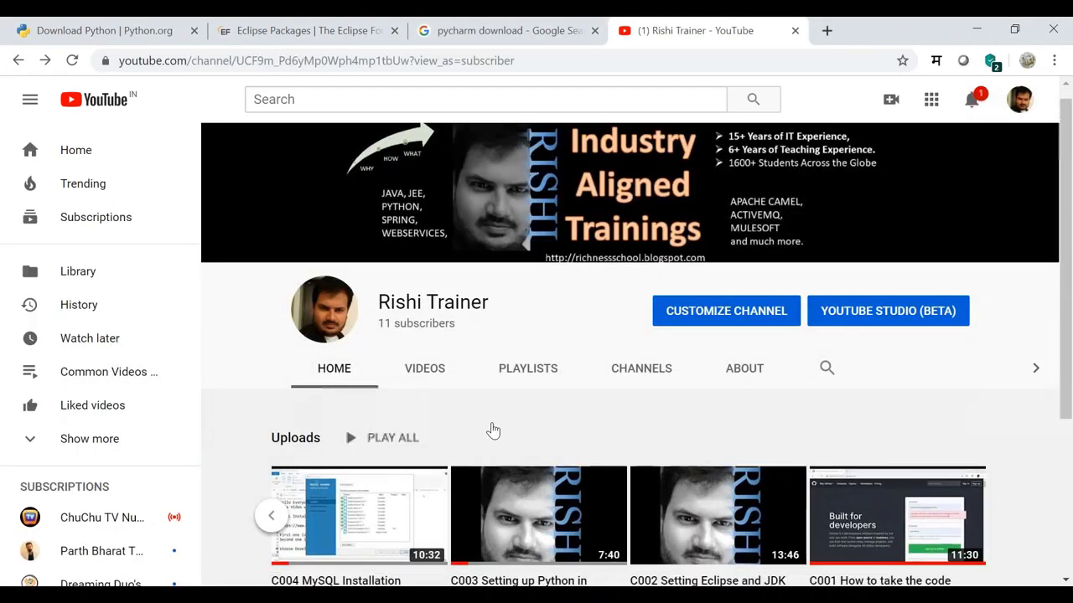
scroll(491, 431, down, 3)
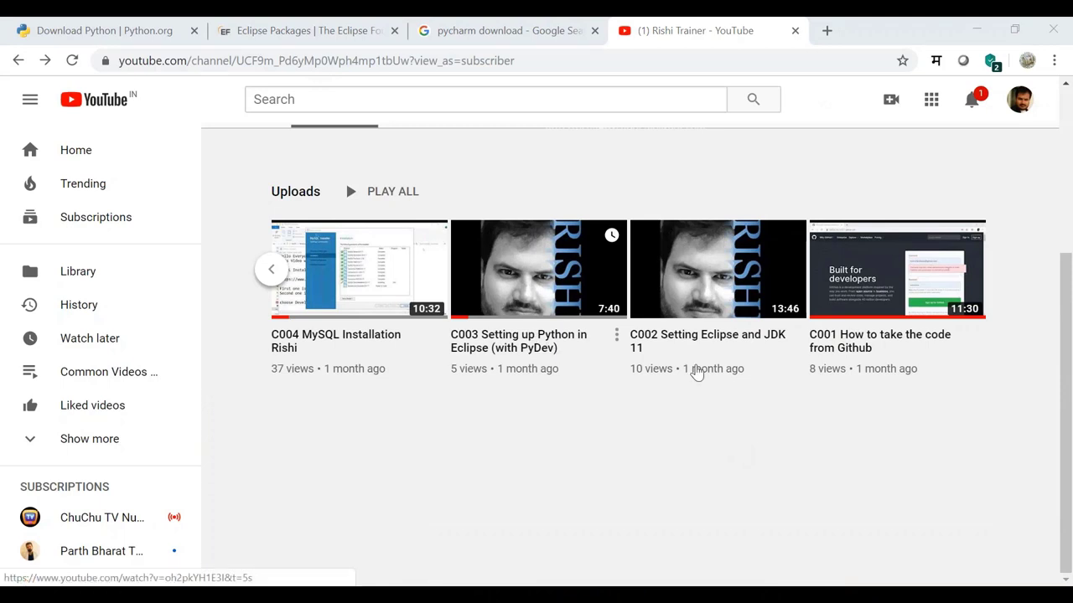
click(549, 348)
click(360, 60)
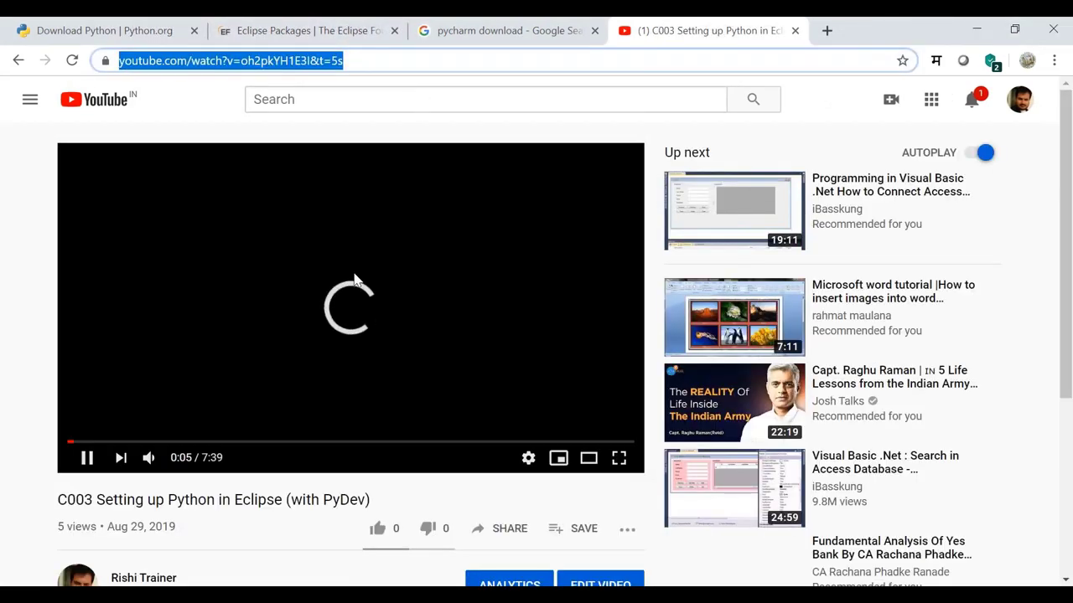
- Pause the C003 video, go to the YouTube home page and minimize the browser
click(86, 457)
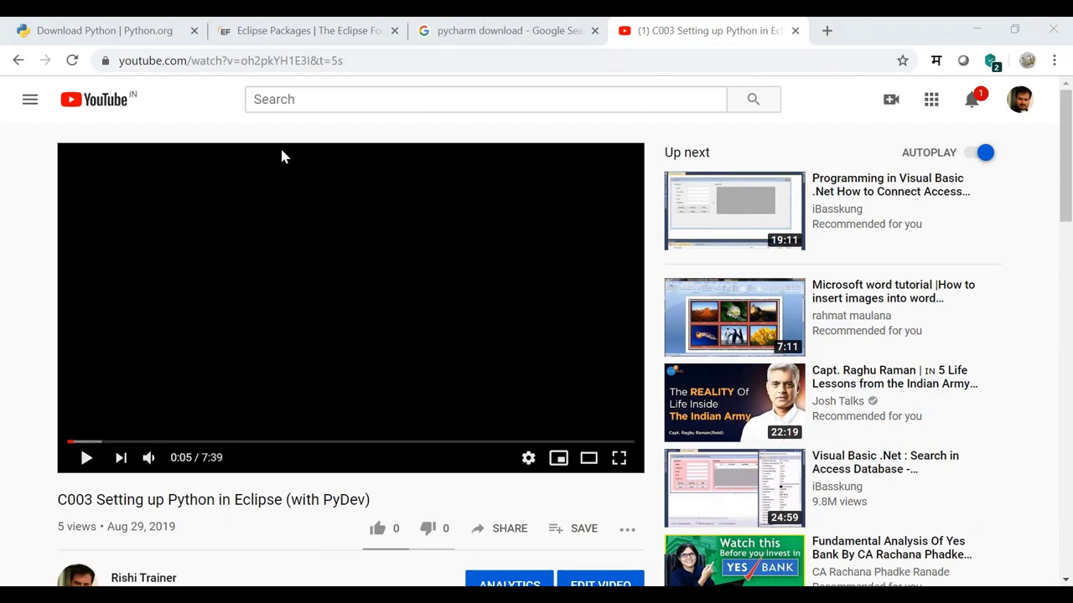
click(87, 103)
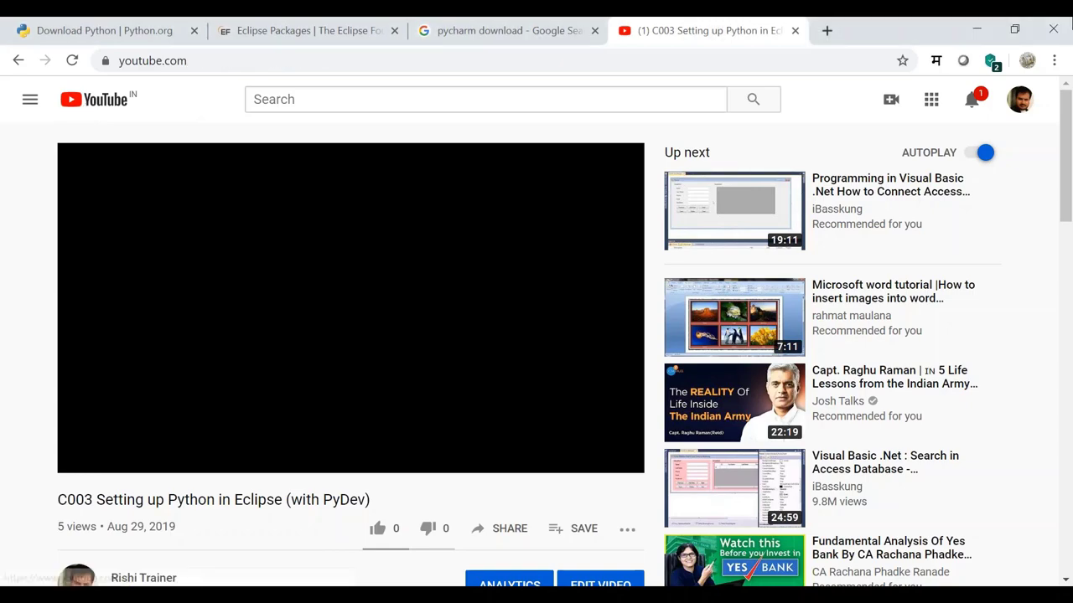
click(979, 30)
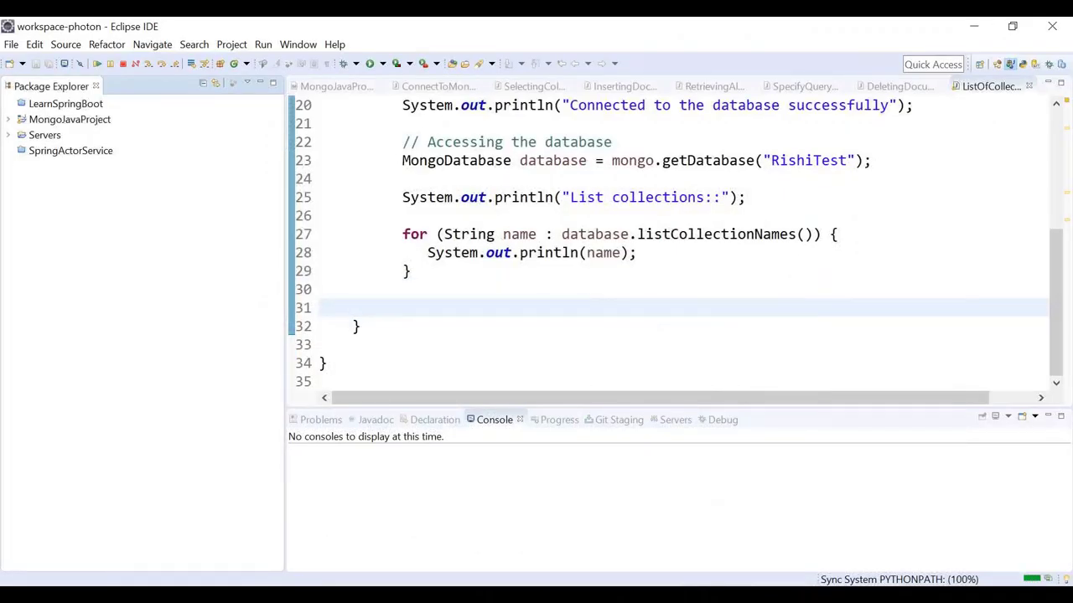
- Switch to the Eclipse workspace-photon window and close all open editors
mouse_move(599, 595)
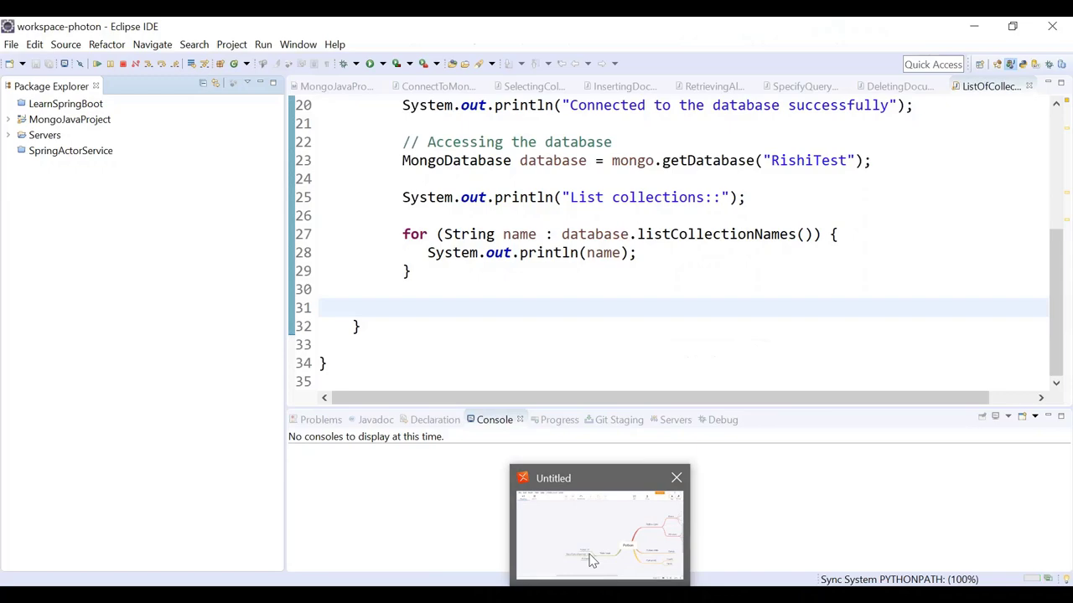
mouse_move(590, 560)
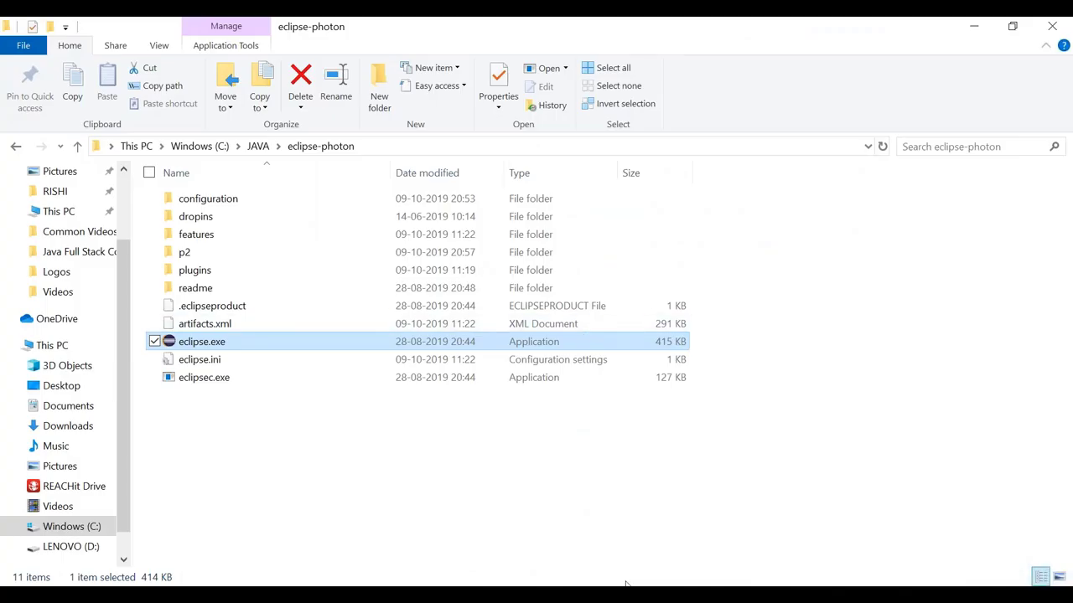
click(625, 584)
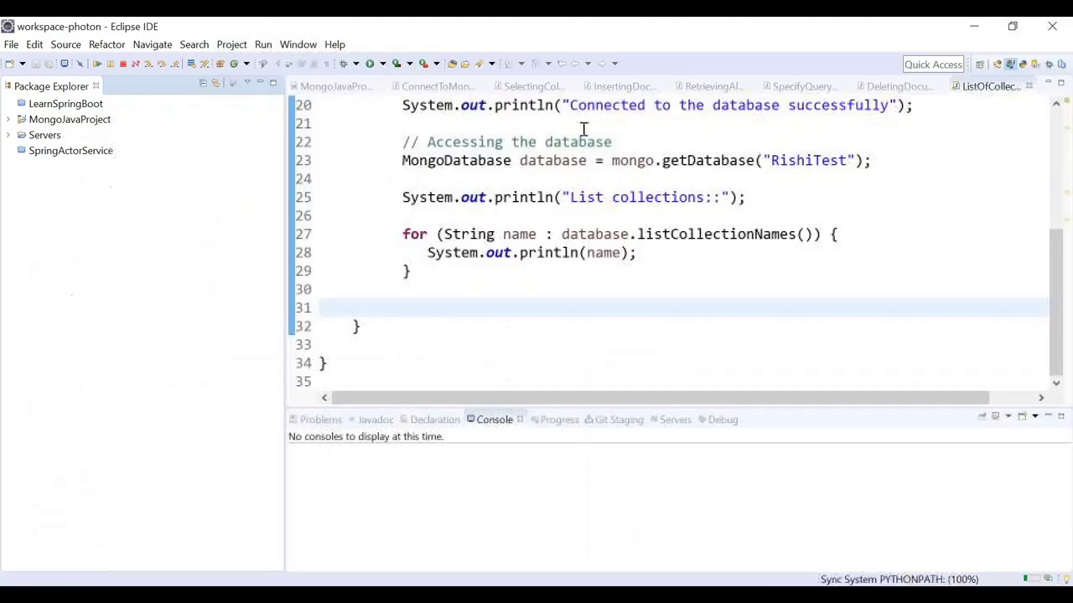
right_click(1002, 90)
click(979, 157)
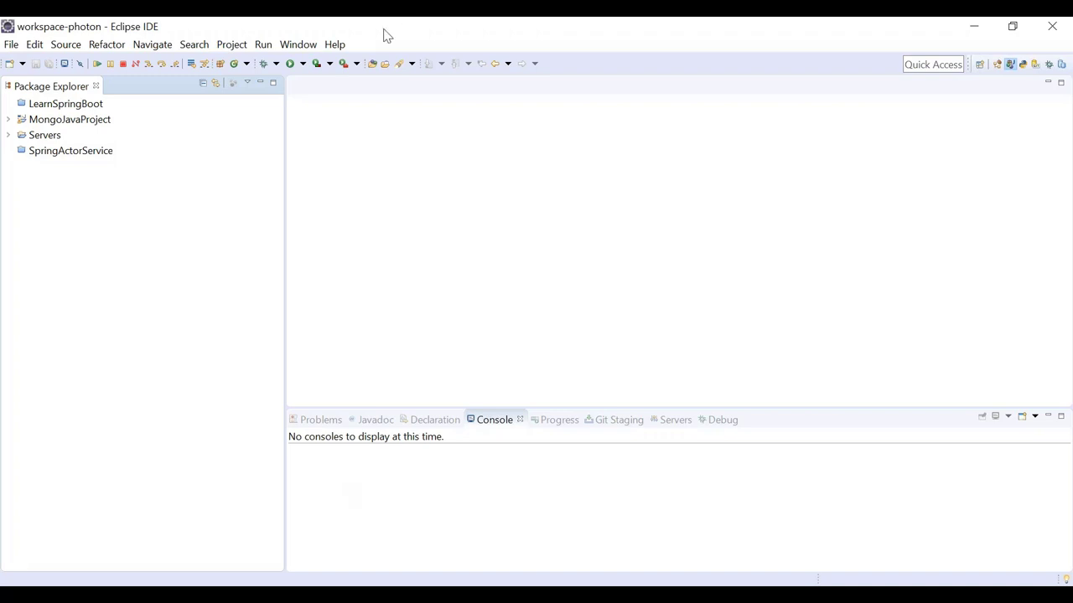
- Open the Eclipse Marketplace and search it for pydev
click(303, 47)
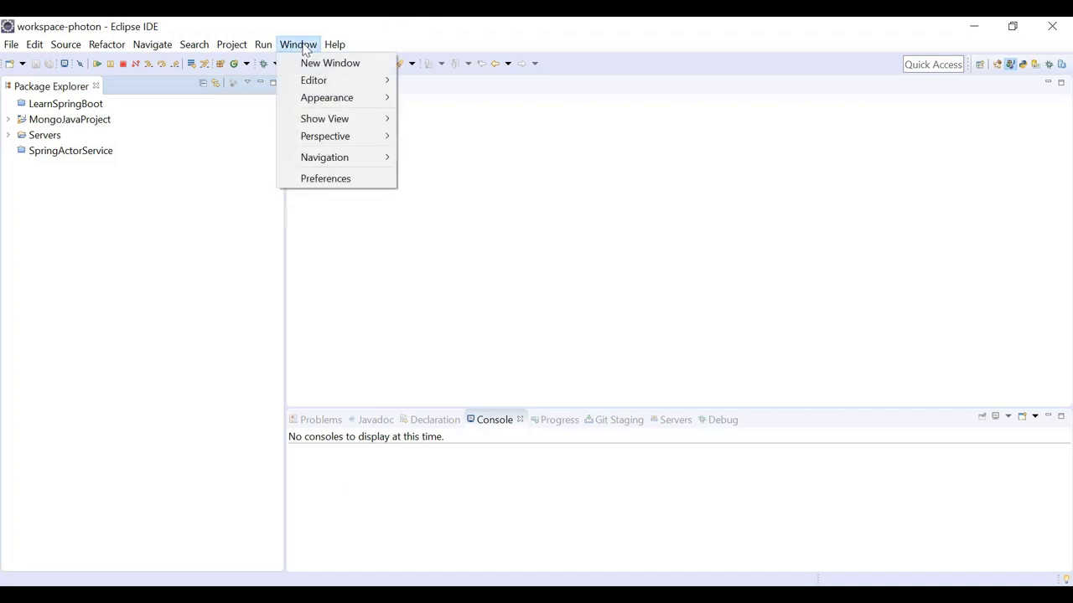
click(310, 50)
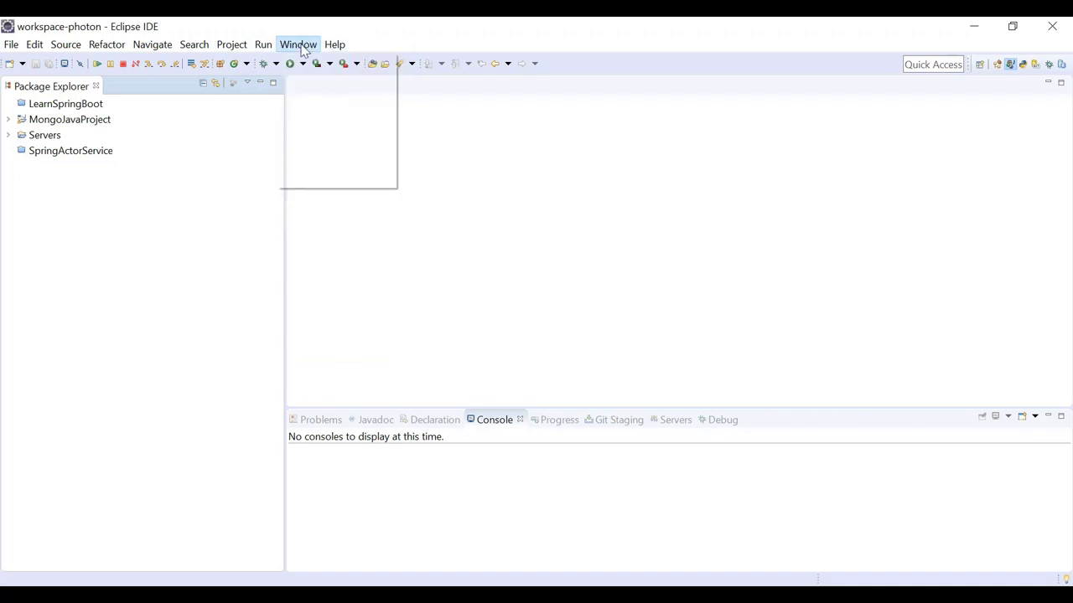
click(304, 49)
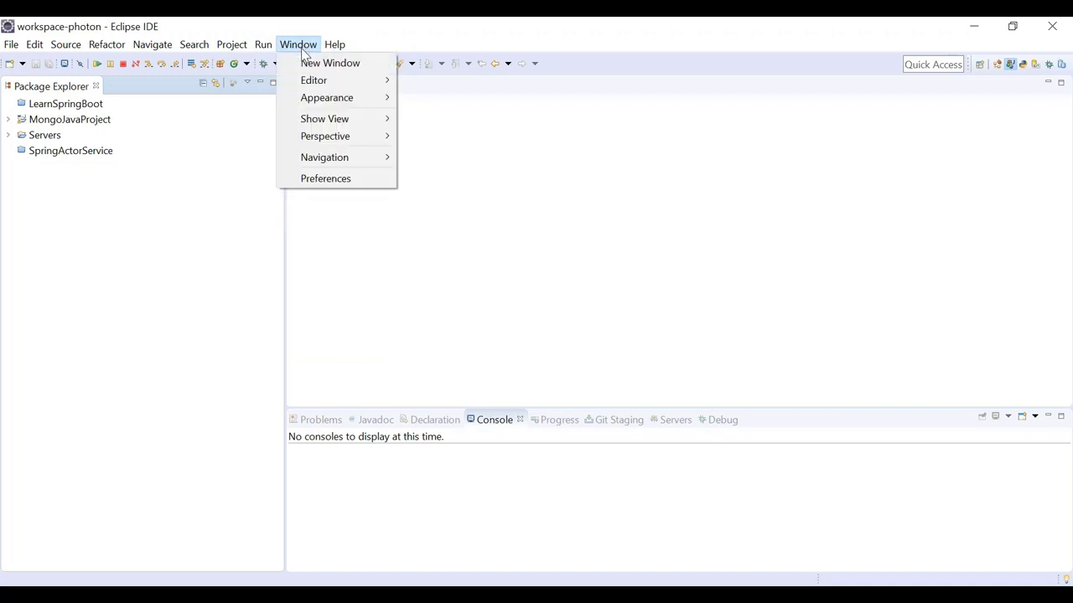
mouse_move(341, 50)
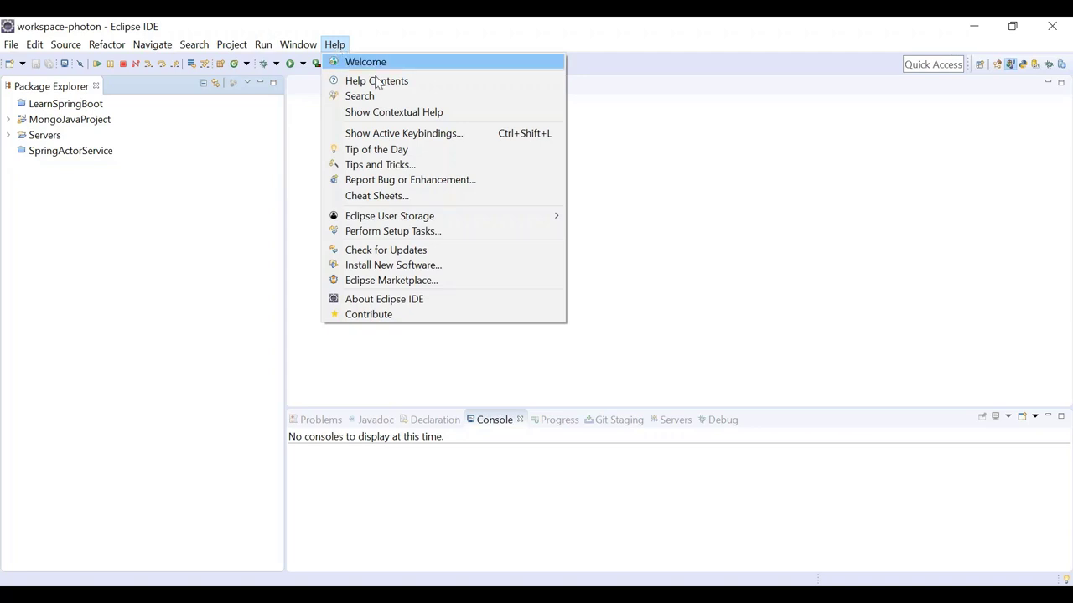
click(387, 285)
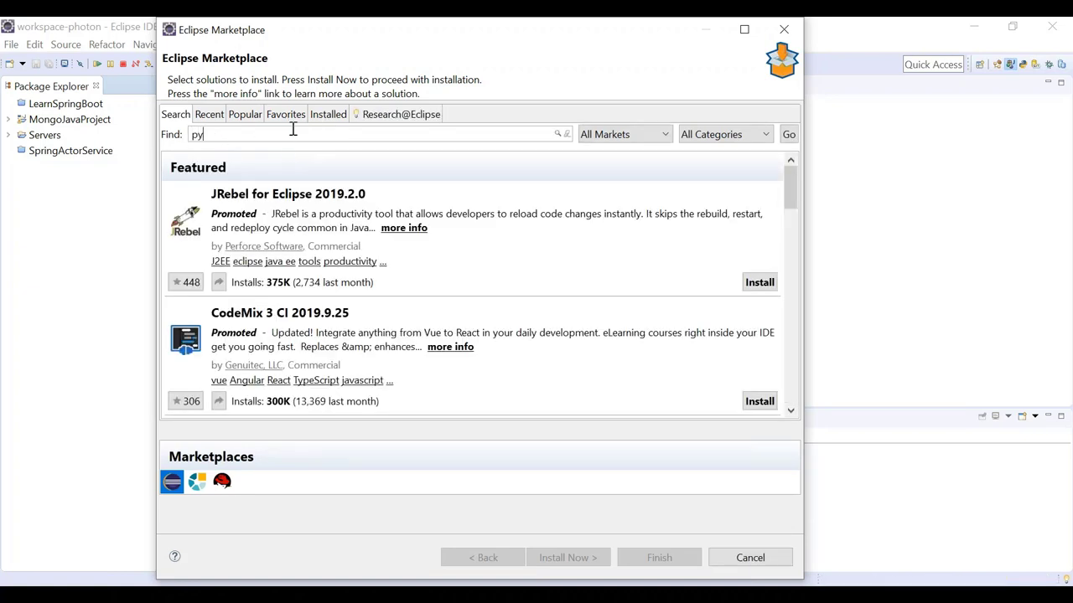
text(ev)
key(Return)
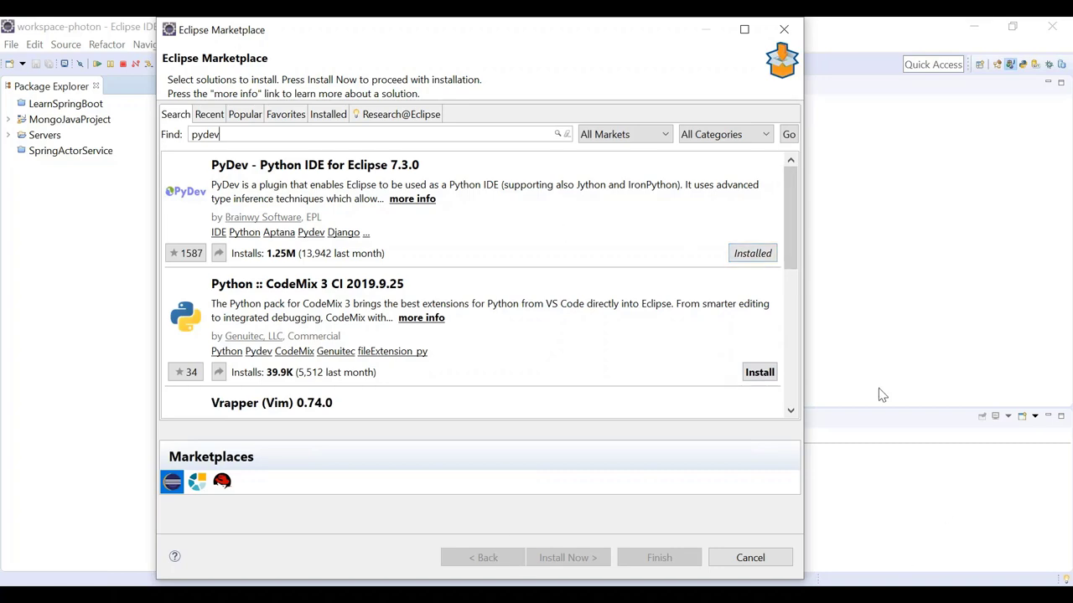
- Look through the pydev search results and close the Eclipse Marketplace without installing anything
scroll(754, 340, down, 5)
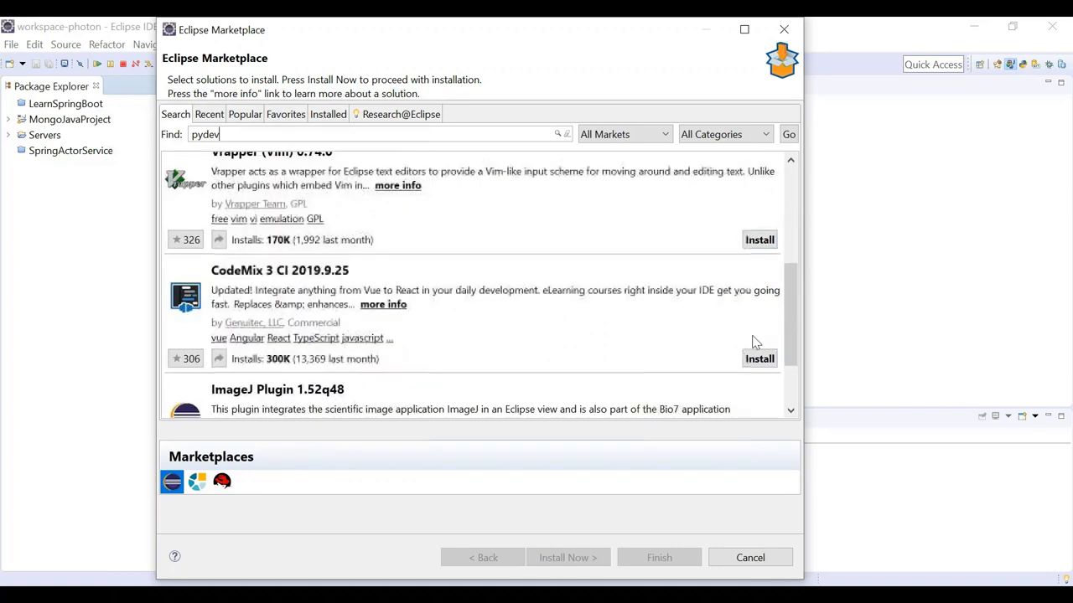
scroll(754, 342, up, 4)
scroll(755, 342, down, 2)
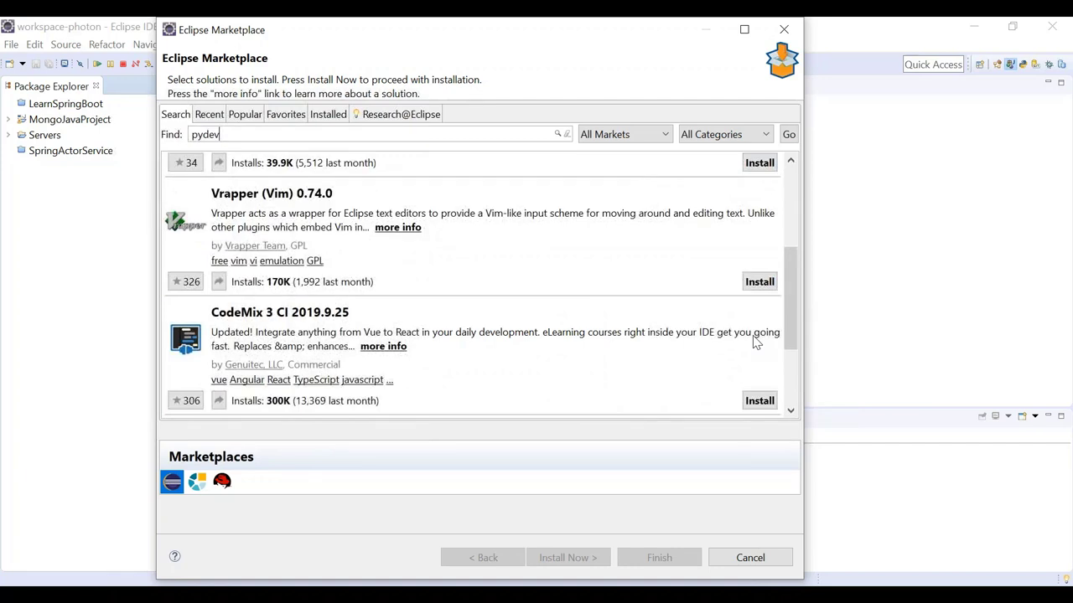
scroll(289, 366, up, 2)
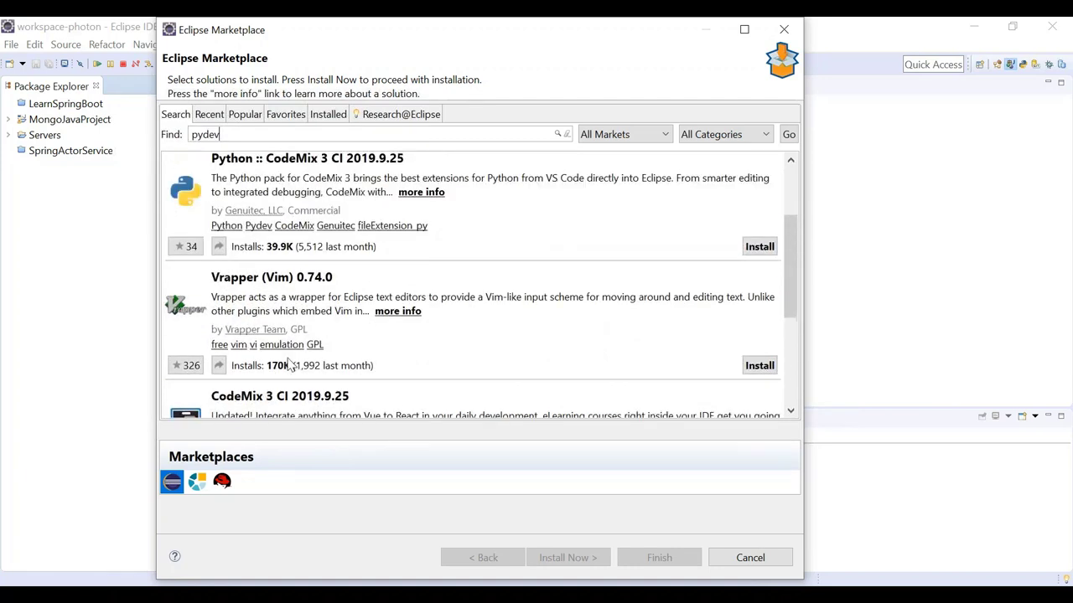
scroll(289, 366, up, 3)
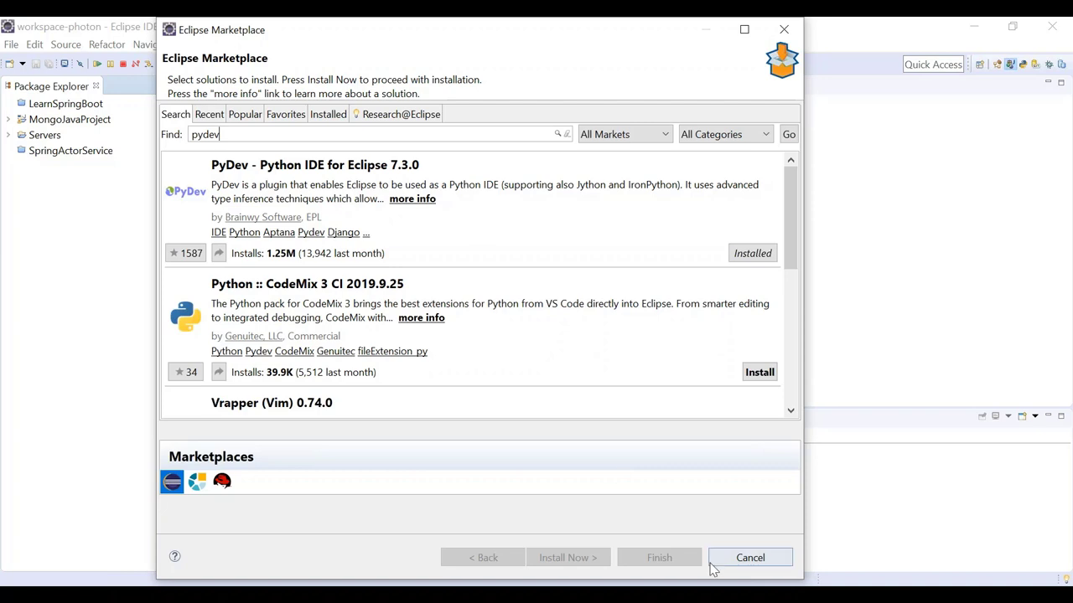
click(736, 558)
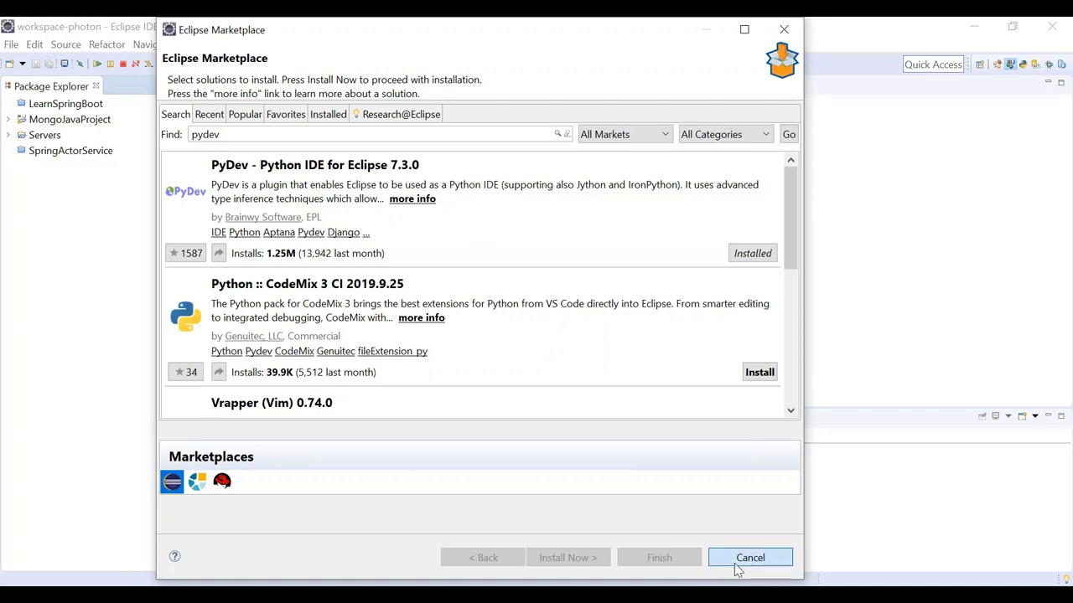
- Switch back to the browser and close the YouTube page
mouse_move(592, 582)
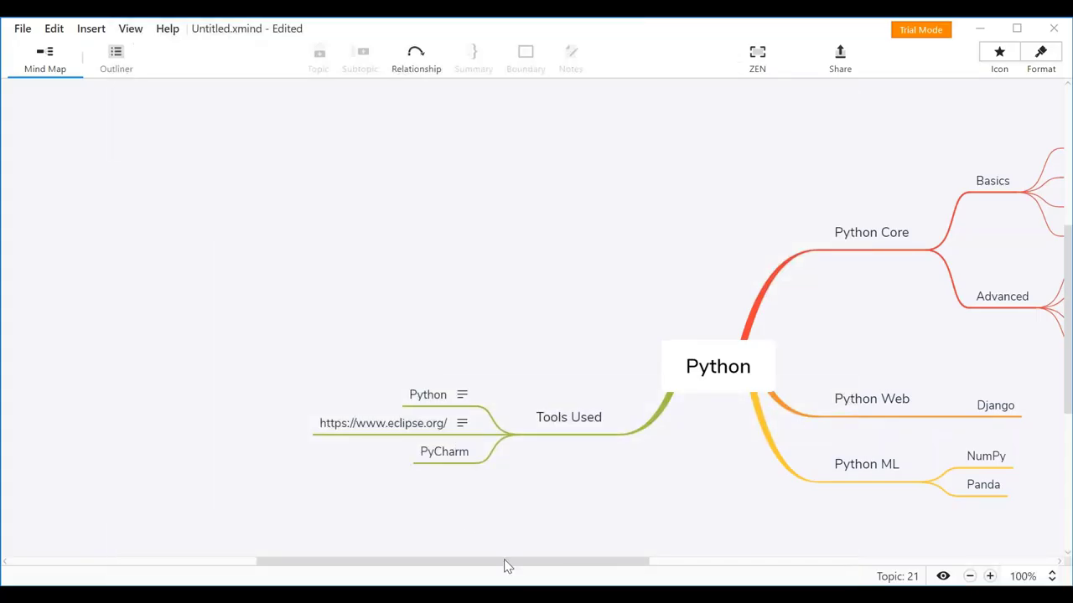
click(518, 537)
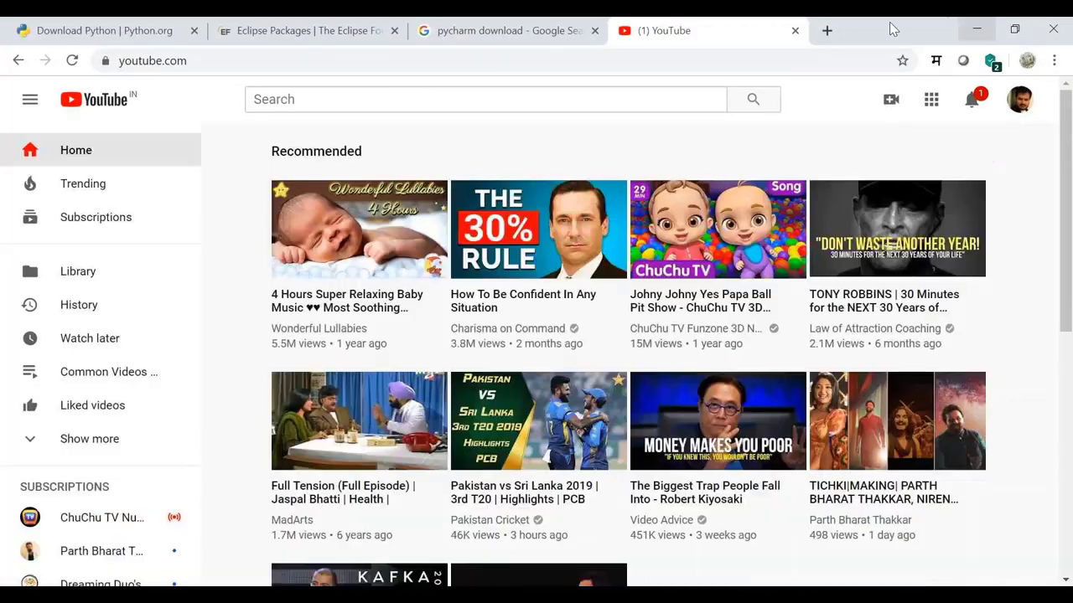
click(794, 30)
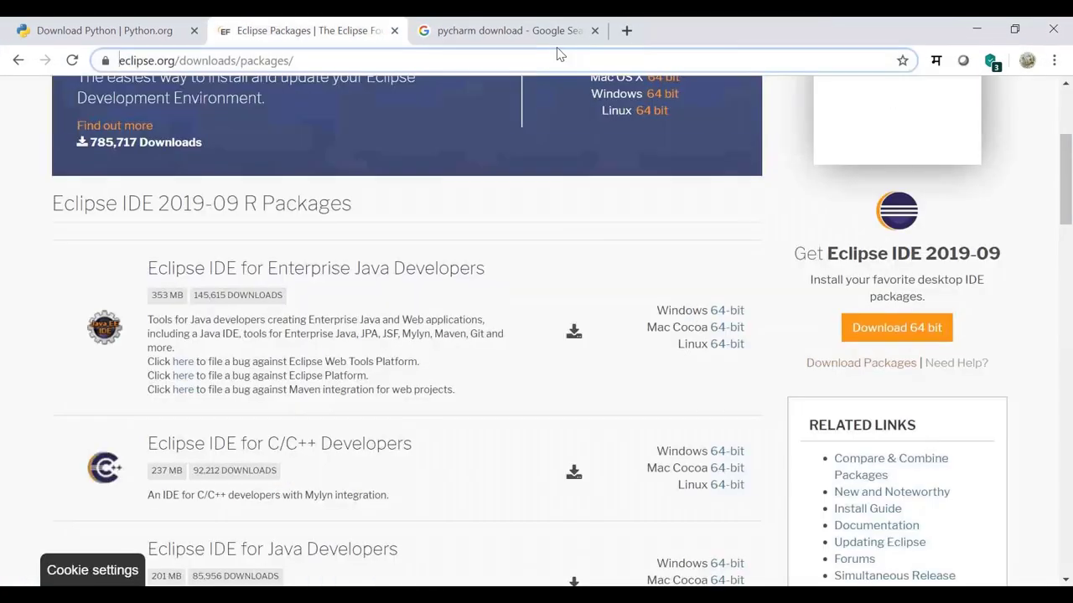
- Open the JetBrains Download PyCharm page from the pycharm download search results and select its web address
click(511, 35)
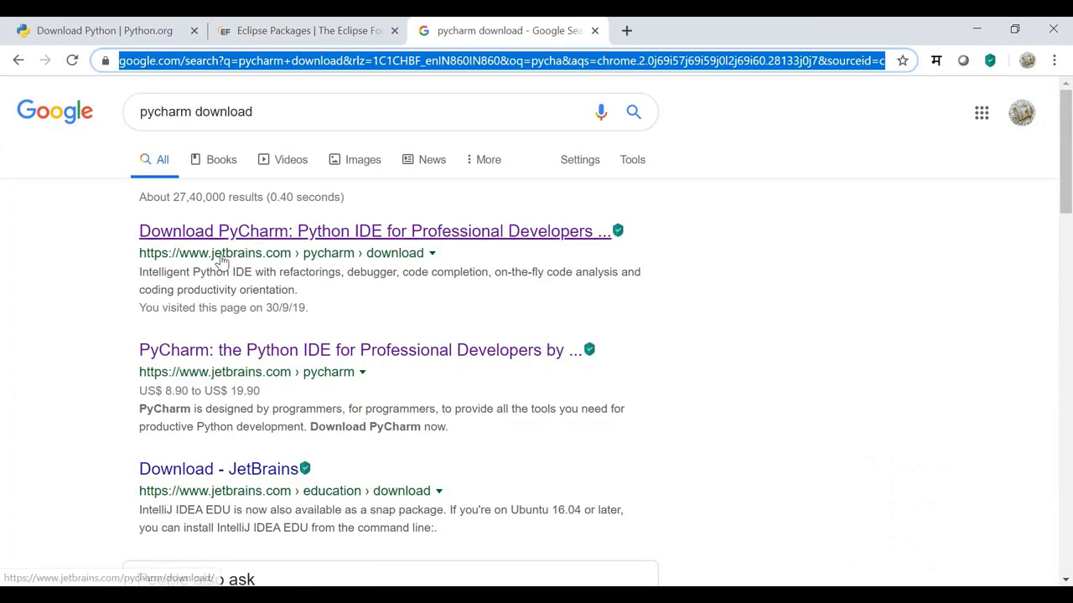
click(286, 242)
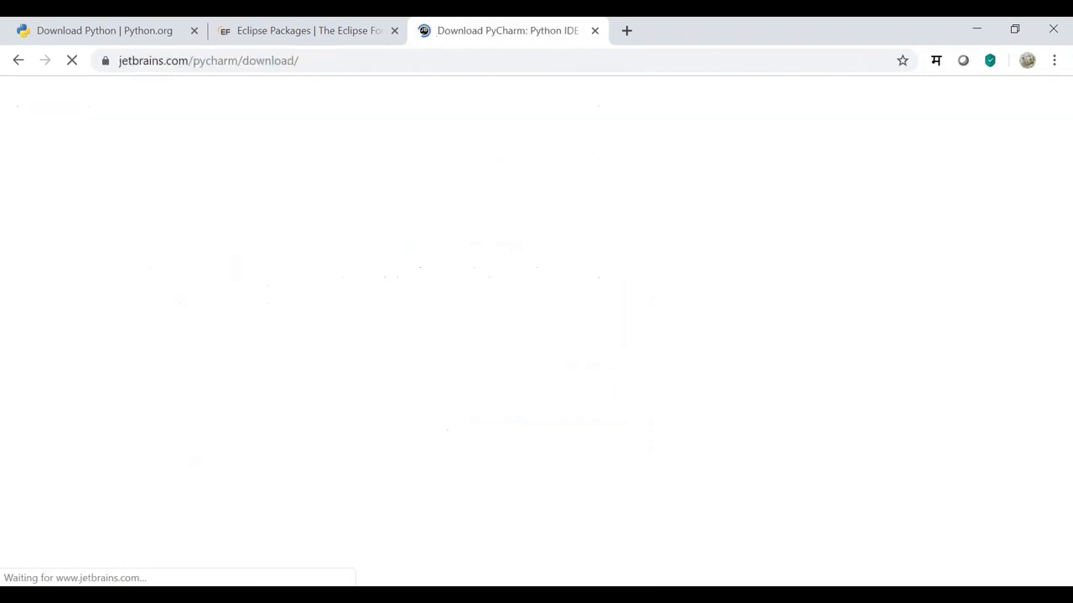
click(376, 55)
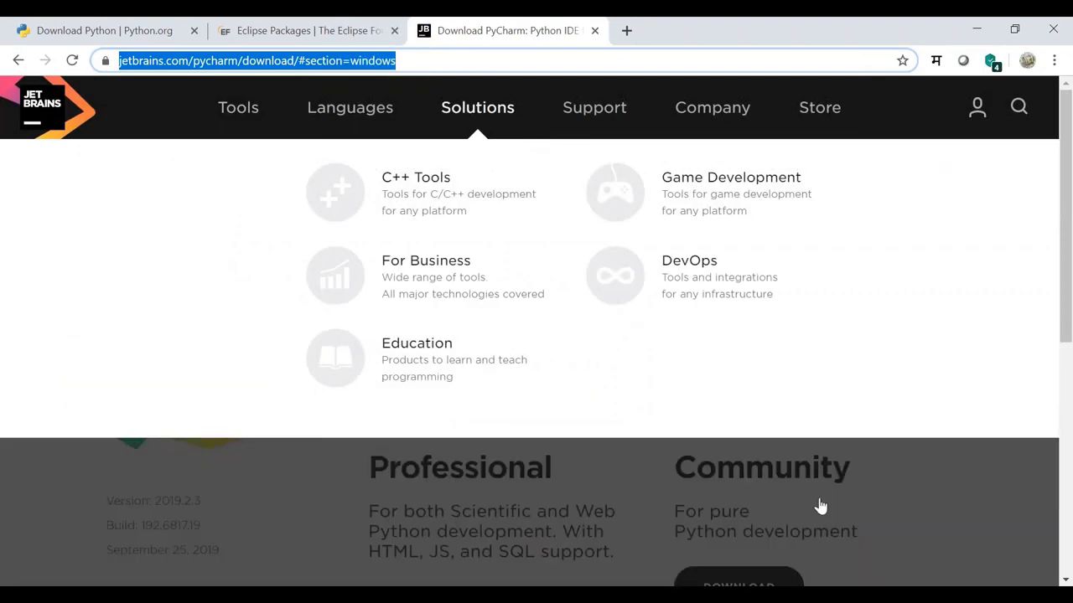
- Compare the Professional and Community editions on the PyCharm download page, highlighting their names, intended uses and the free trial note
scroll(745, 394, down, 3)
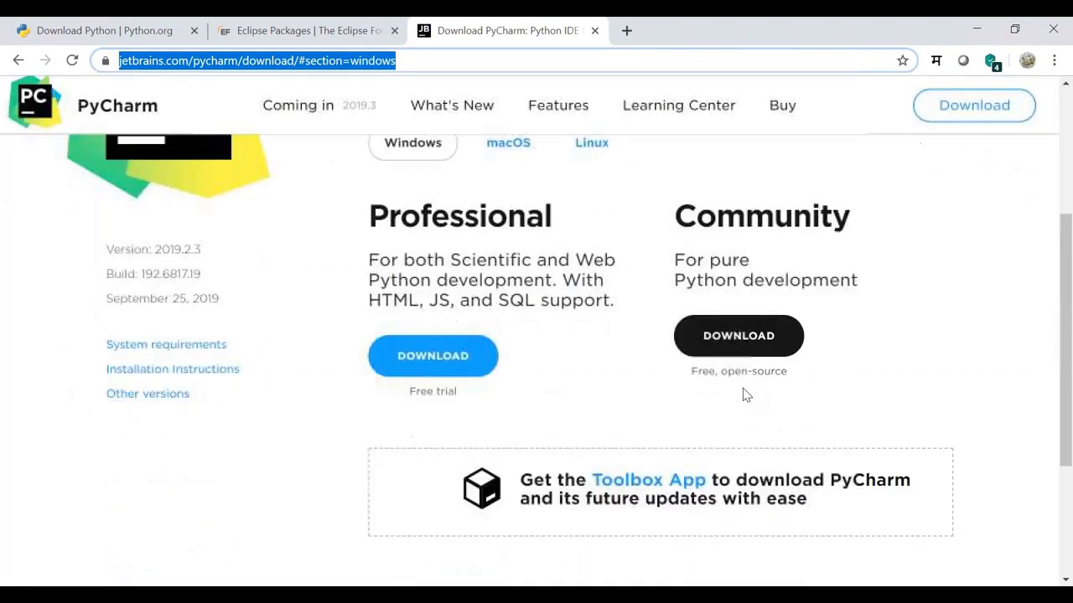
scroll(745, 394, up, 3)
scroll(745, 395, down, 5)
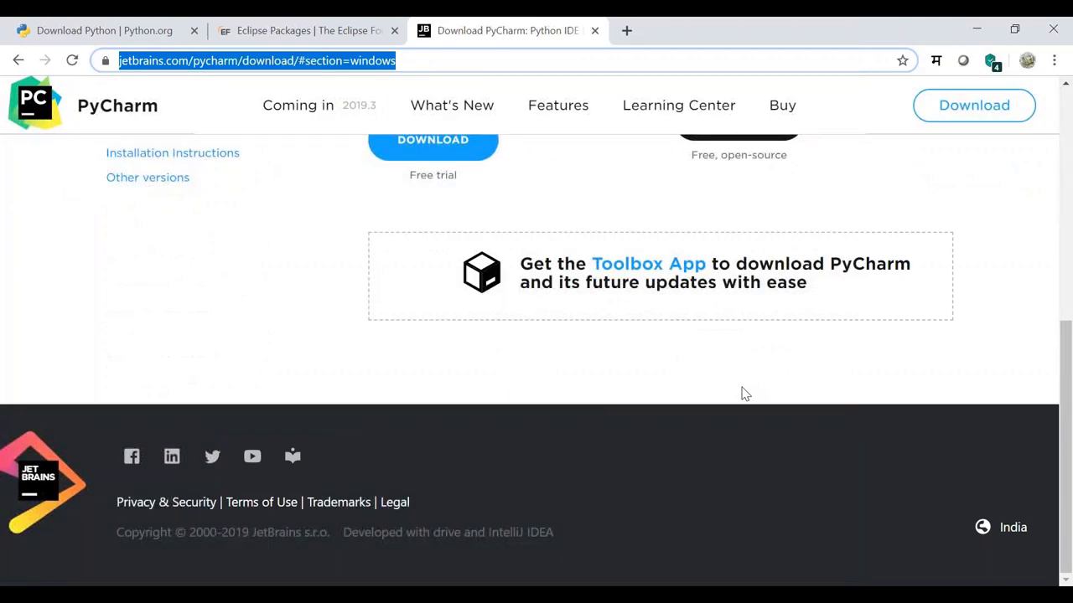
scroll(745, 394, up, 1)
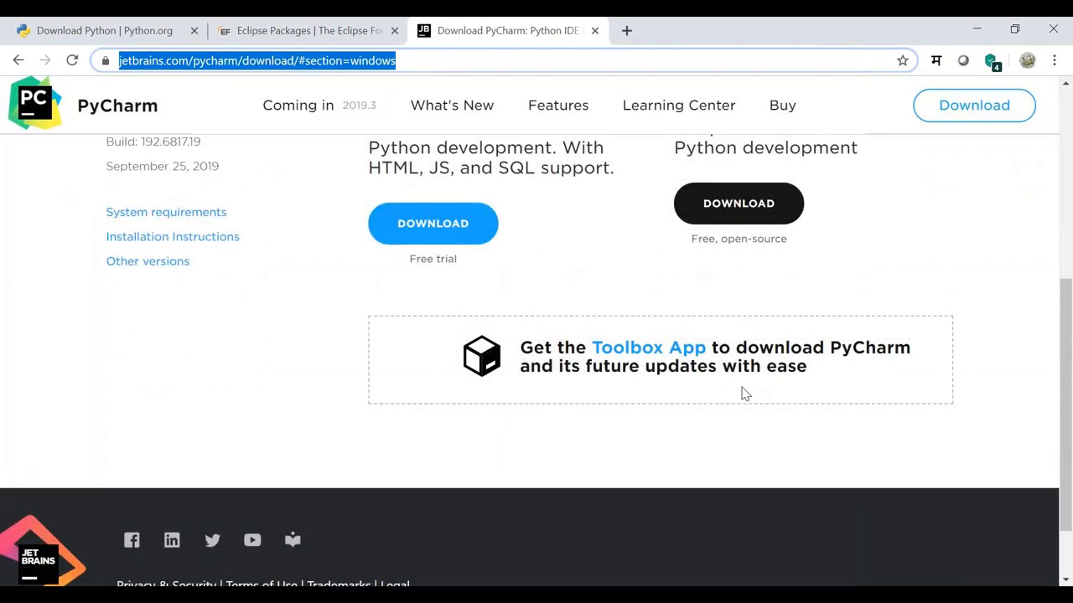
scroll(746, 395, up, 3)
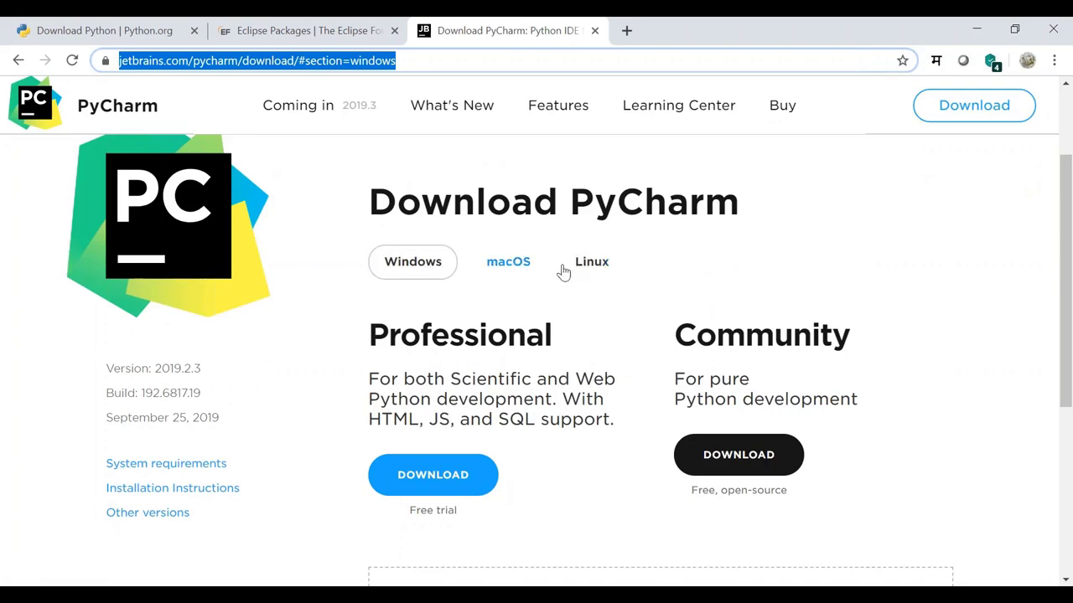
scroll(866, 346, down, 3)
scroll(863, 339, up, 2)
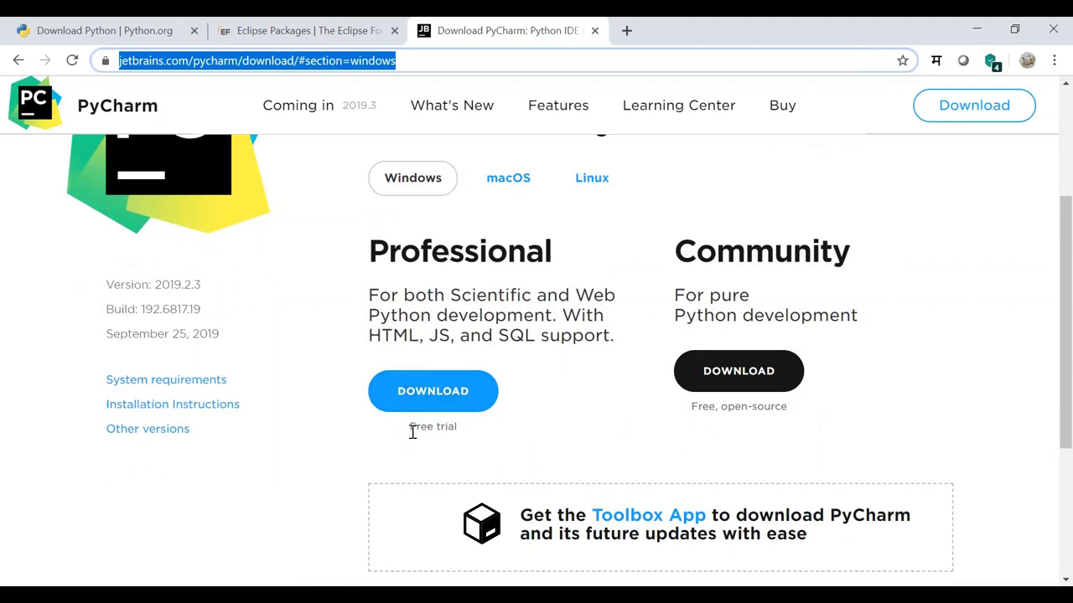
drag(411, 432, 464, 434)
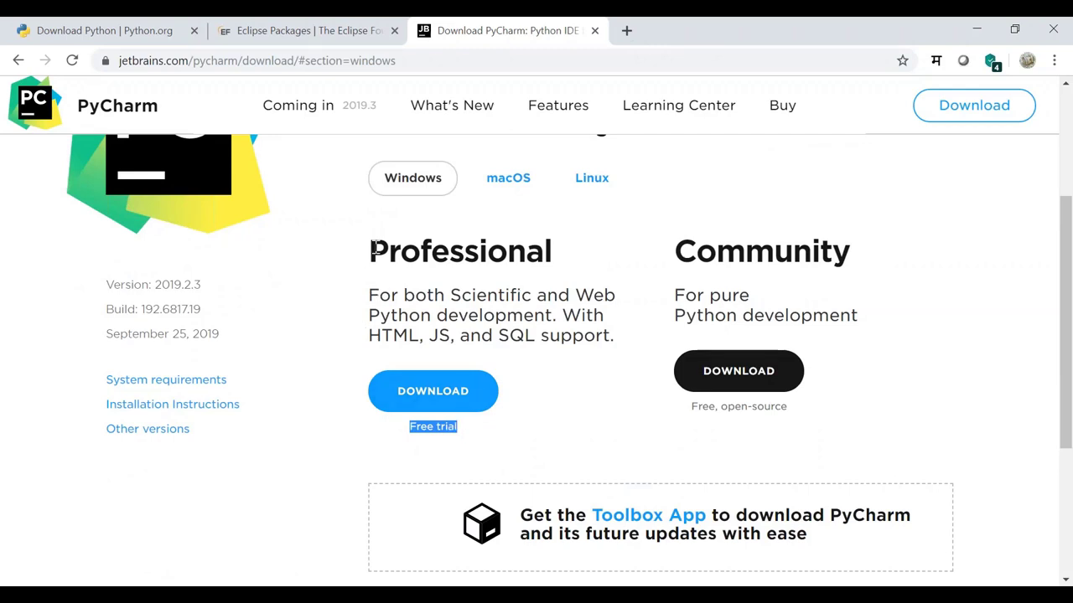
drag(373, 248, 557, 252)
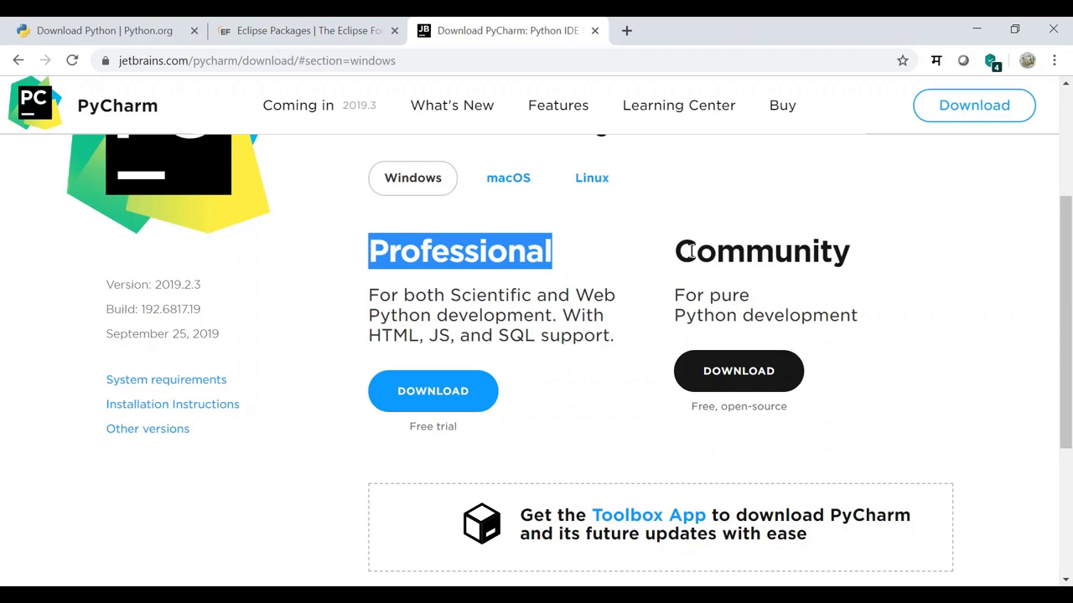
drag(694, 250, 840, 278)
drag(696, 319, 874, 322)
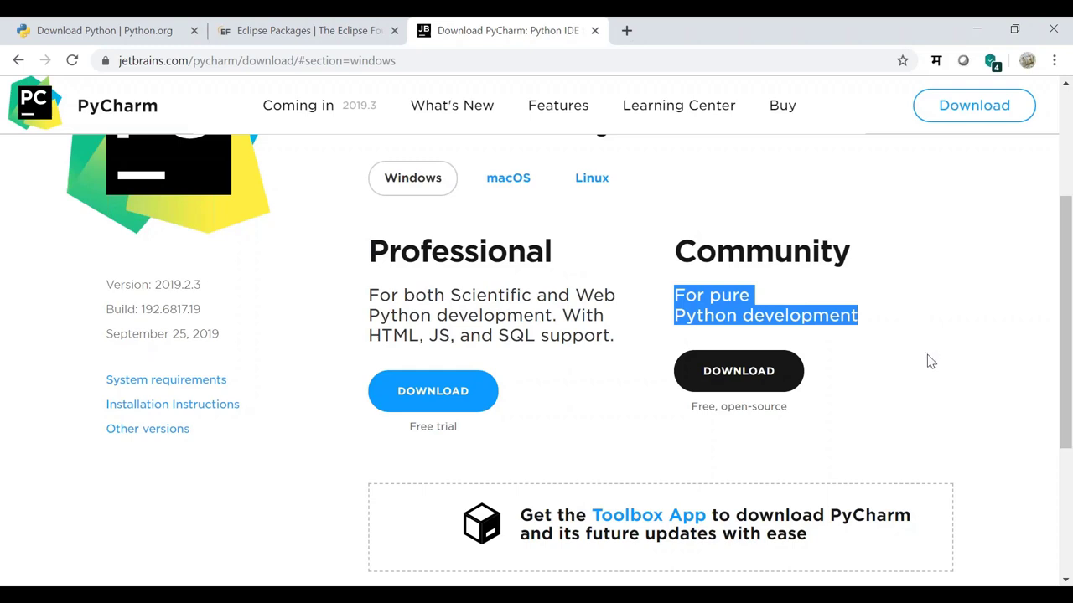
drag(436, 315, 573, 335)
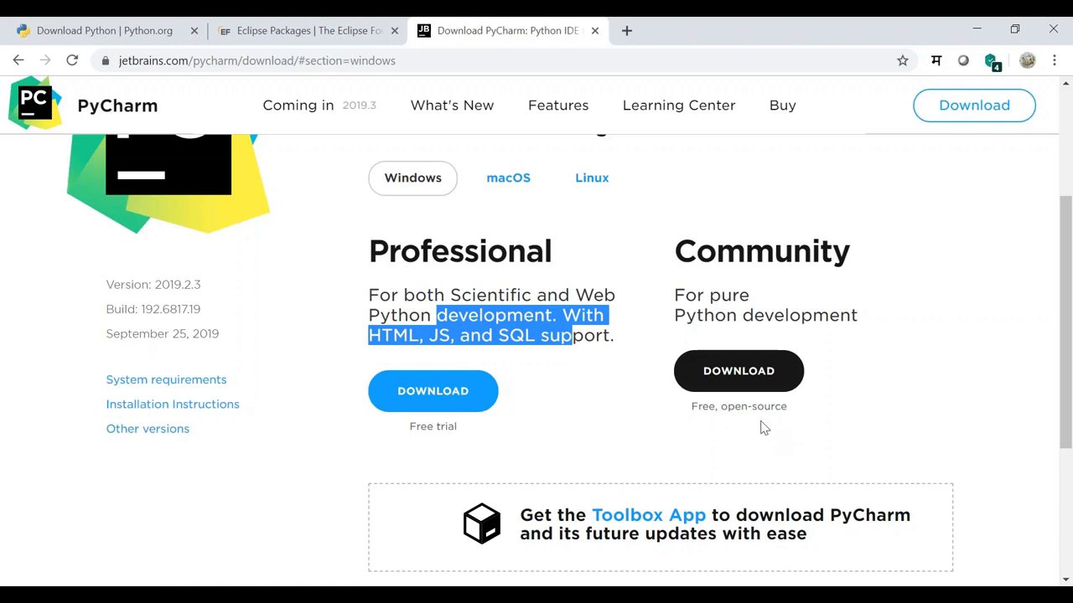
- Download the PyCharm Community edition for Windows and look over the download thank-you page
click(759, 378)
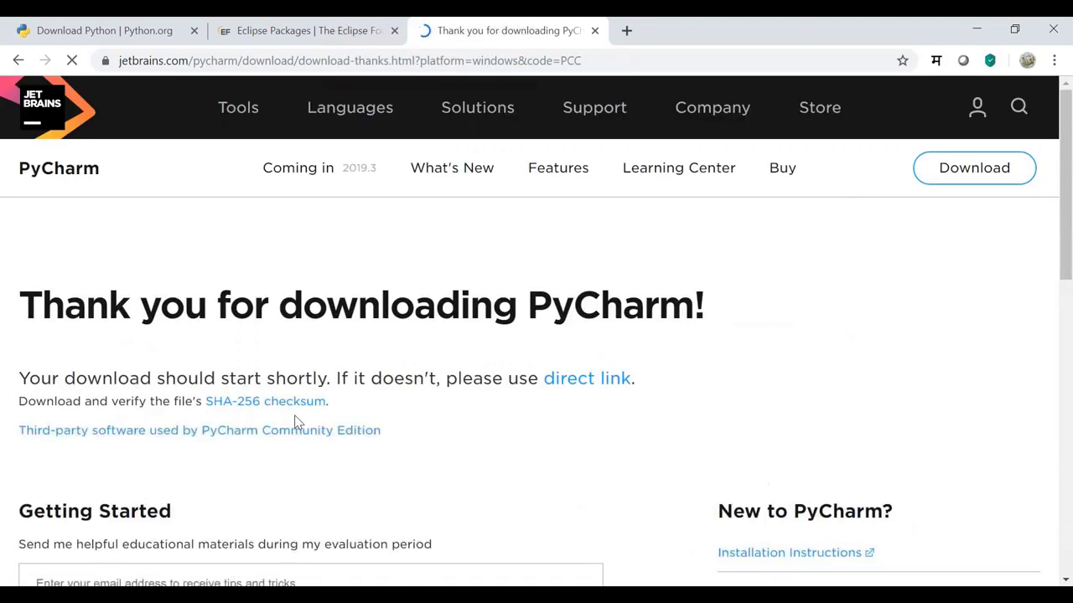
scroll(297, 423, down, 1)
scroll(297, 424, down, 2)
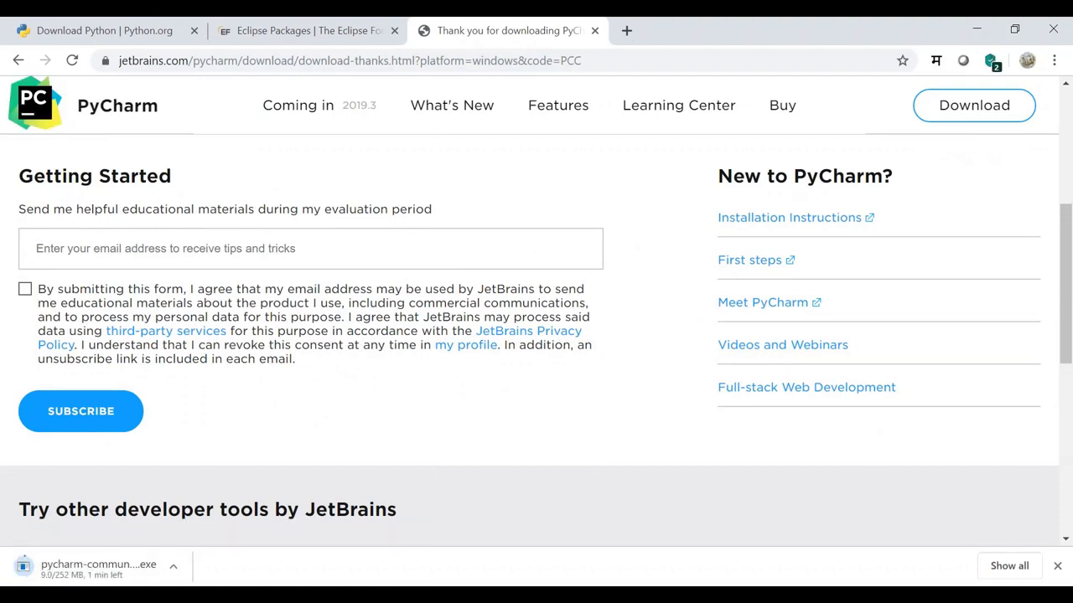
- Cancel the running download of the PyCharm Community installer
click(173, 567)
click(213, 539)
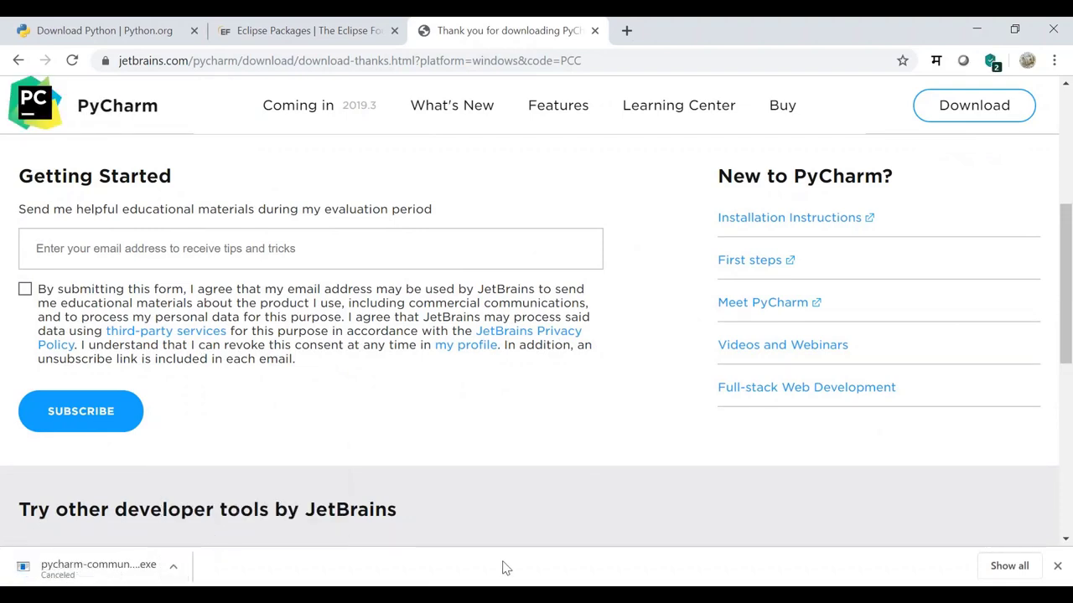
- Switch to File Explorer, open the PYTHON folder on drive C and select pycharm-community-2018.3.5.exe
mouse_move(482, 591)
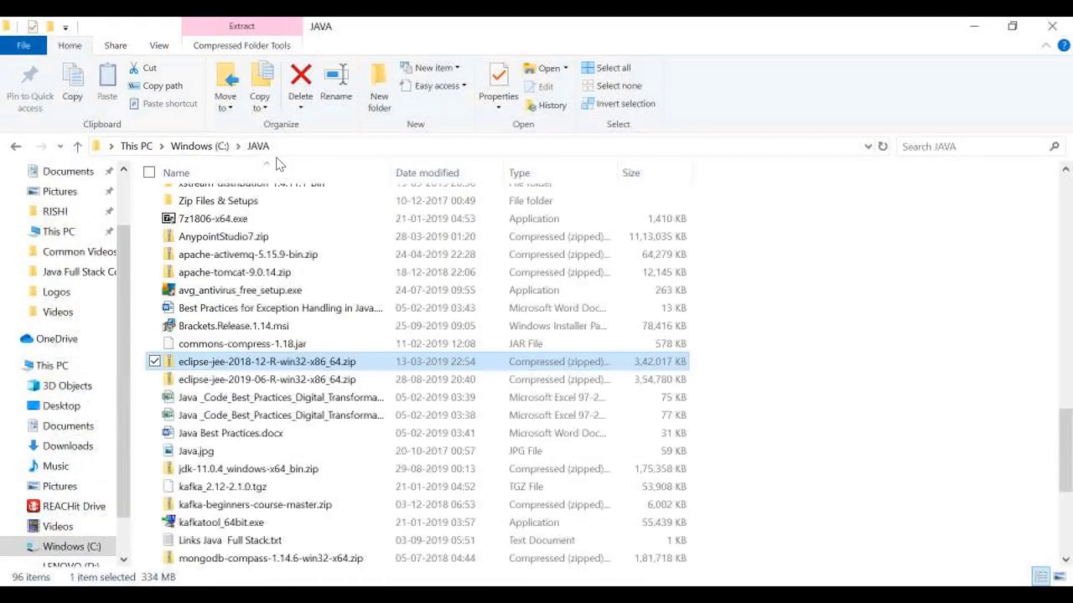
click(384, 541)
click(195, 147)
scroll(216, 469, down, 2)
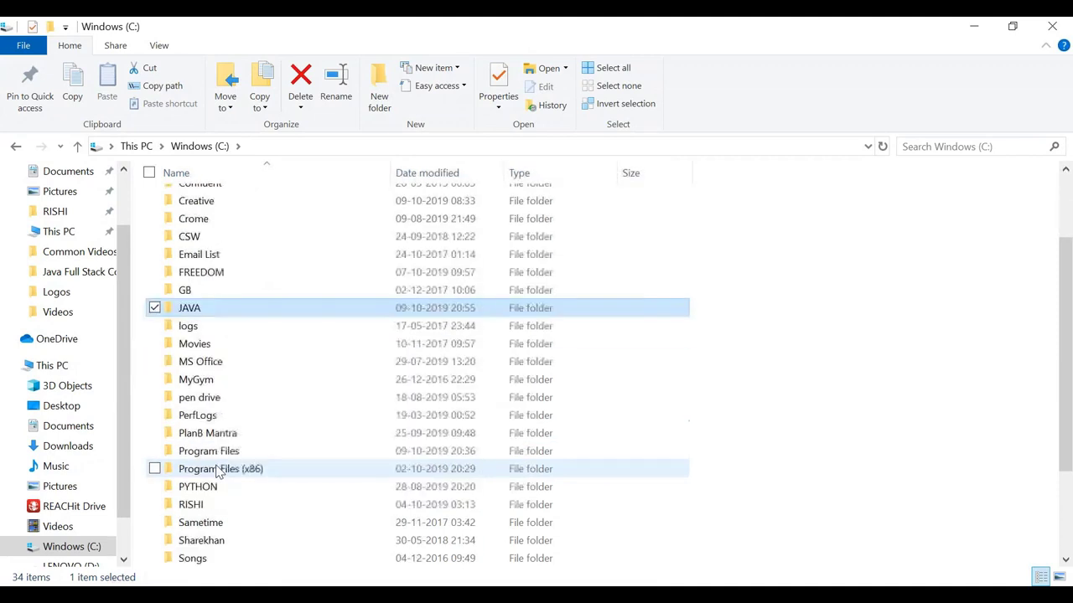
double_click(212, 494)
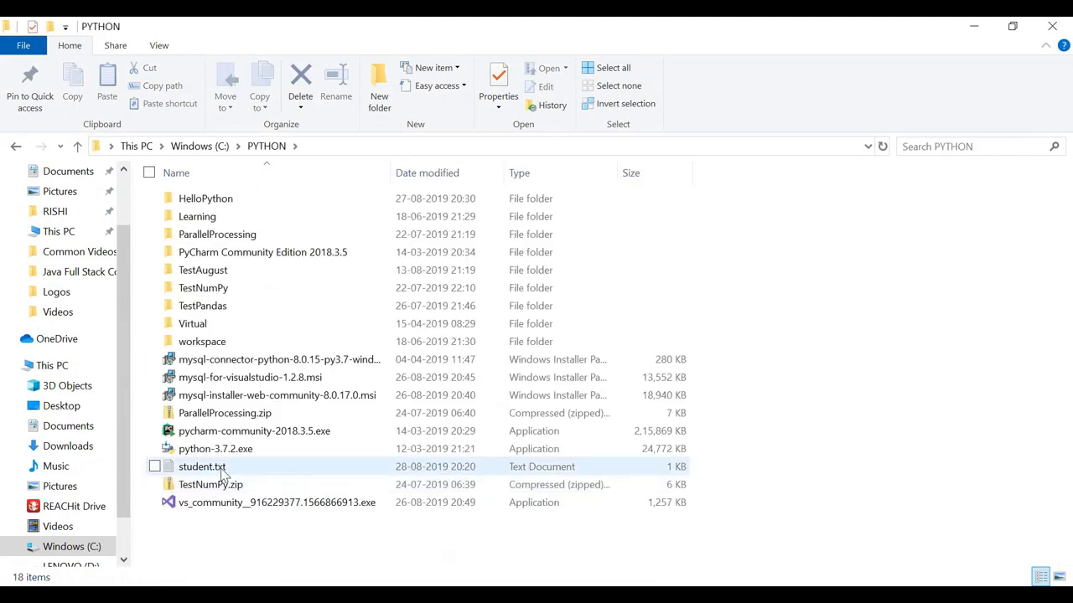
click(295, 441)
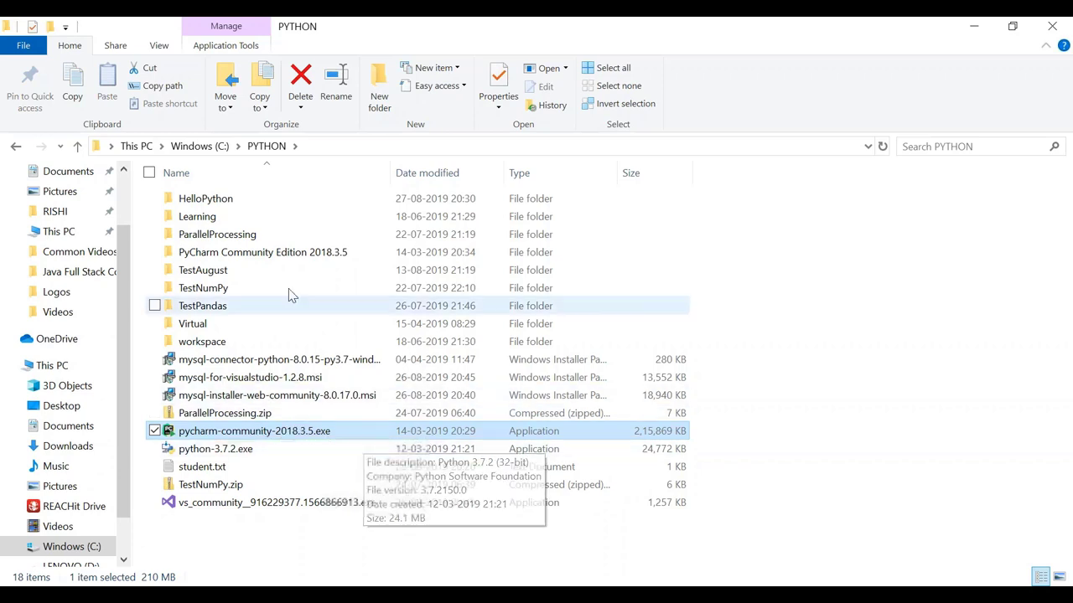
- Run pycharm-community-2018.3.5.exe, review the setup pages with default options up to the Start Menu folder choice, and cancel the installation
double_click(283, 434)
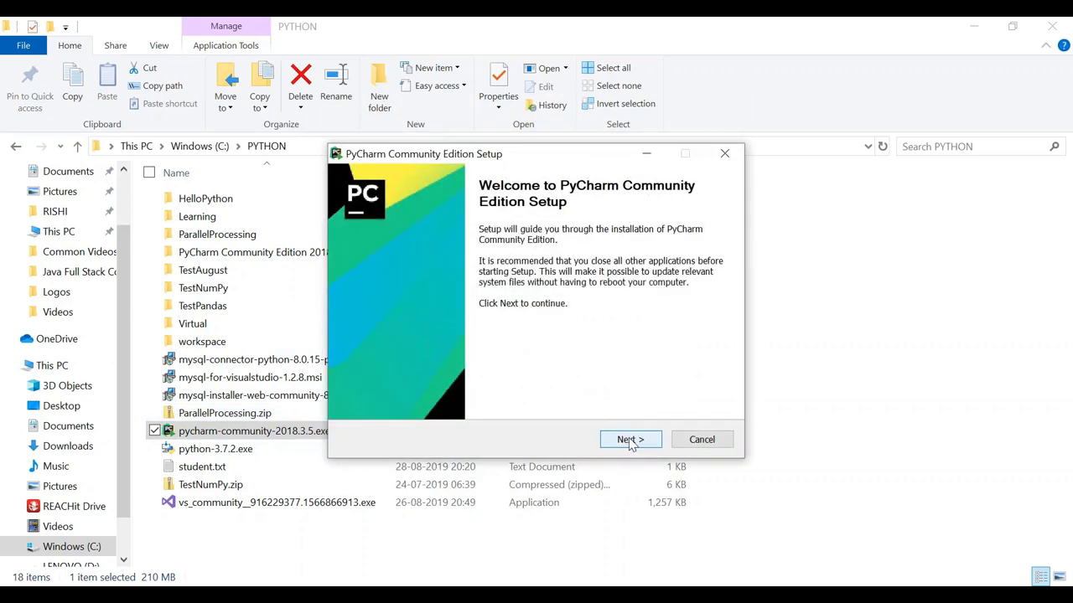
click(629, 440)
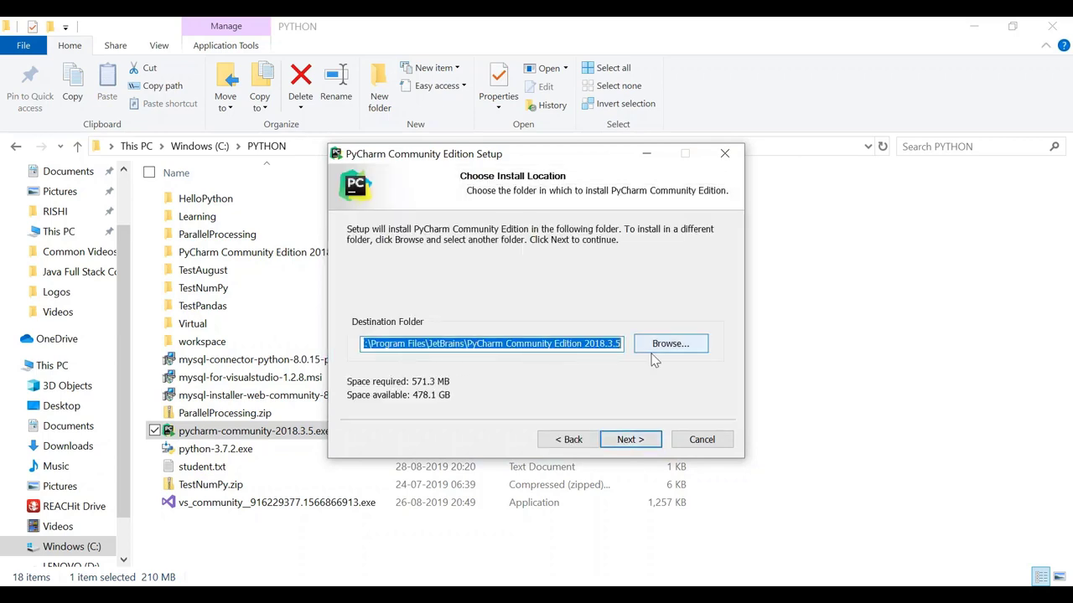
click(623, 441)
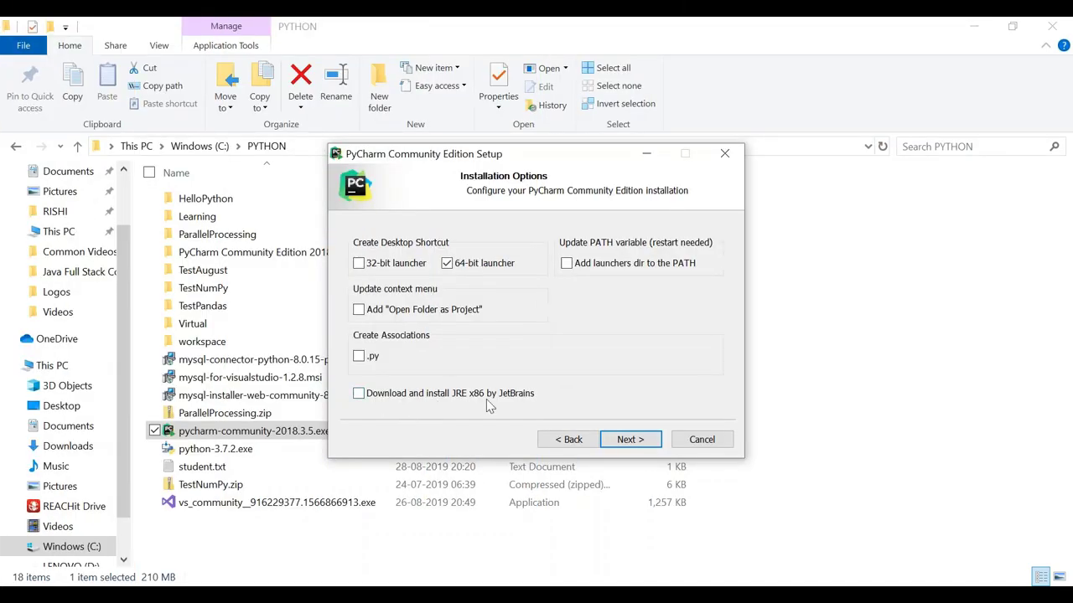
click(629, 439)
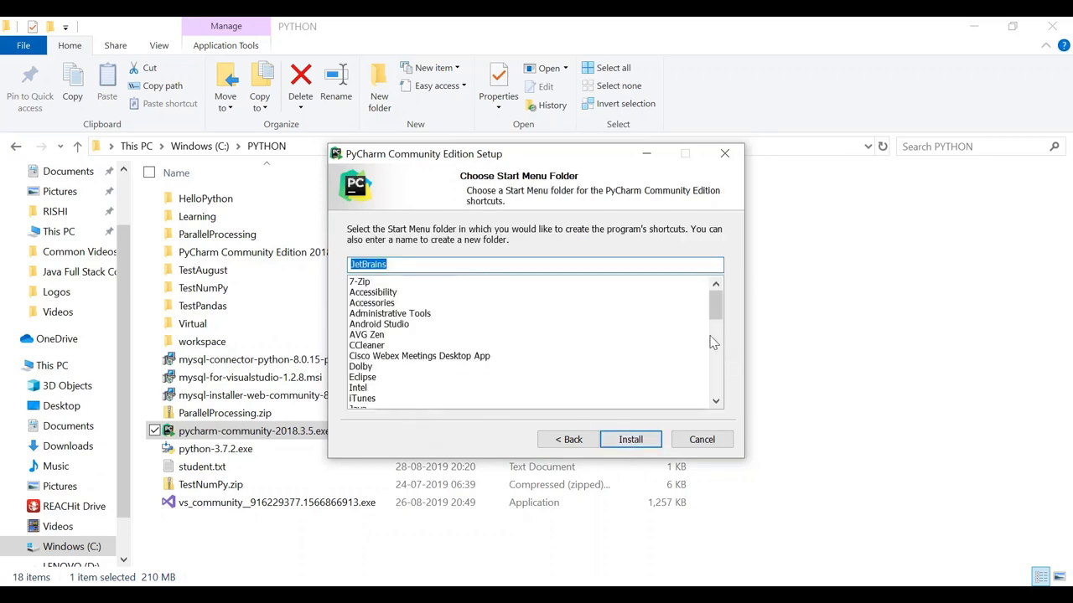
drag(714, 311, 692, 331)
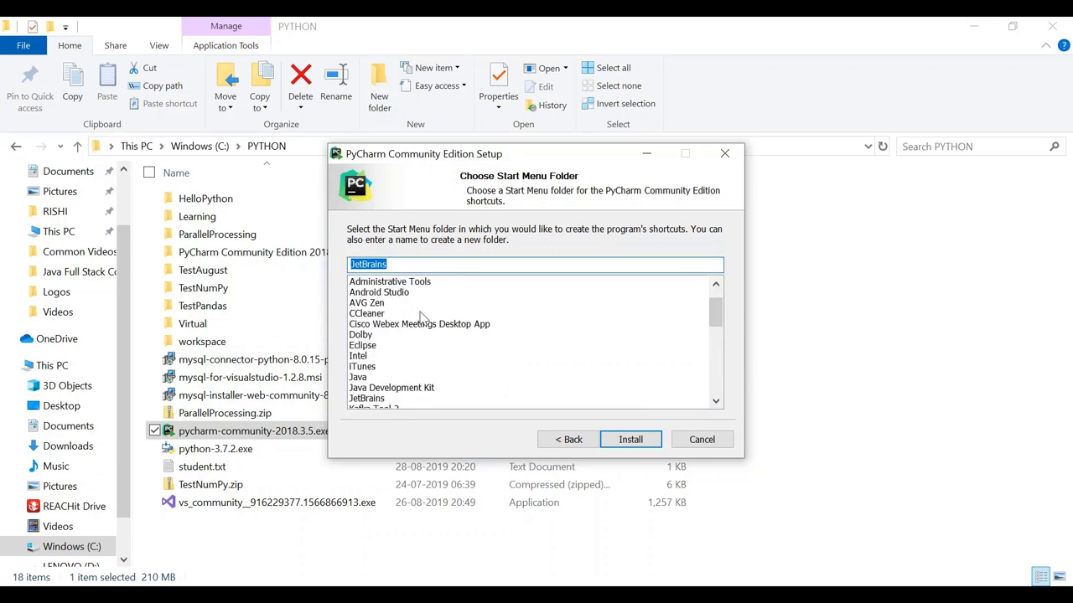
click(696, 442)
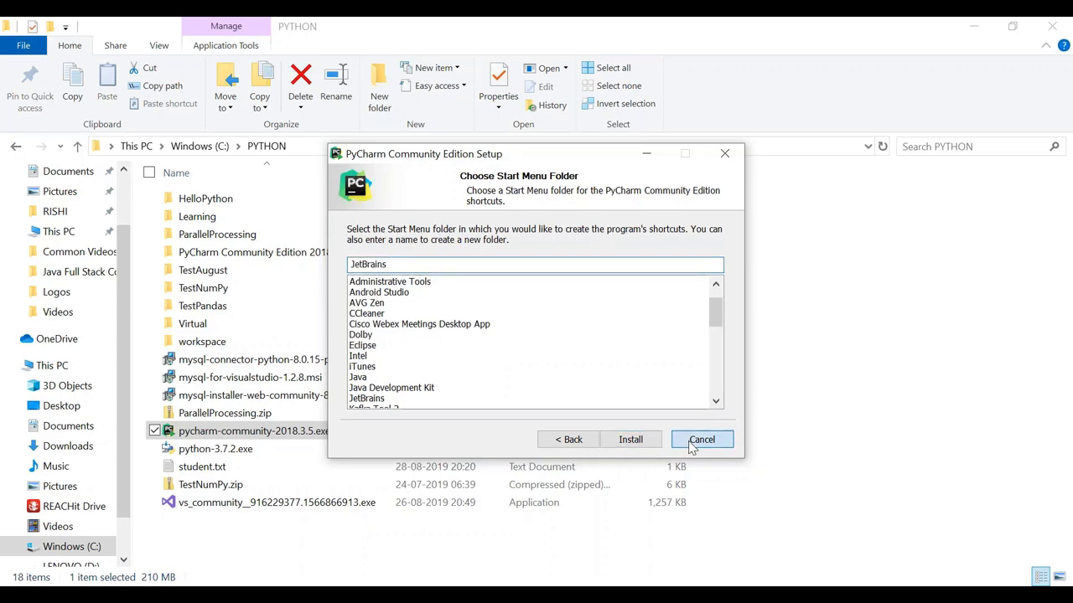
click(590, 368)
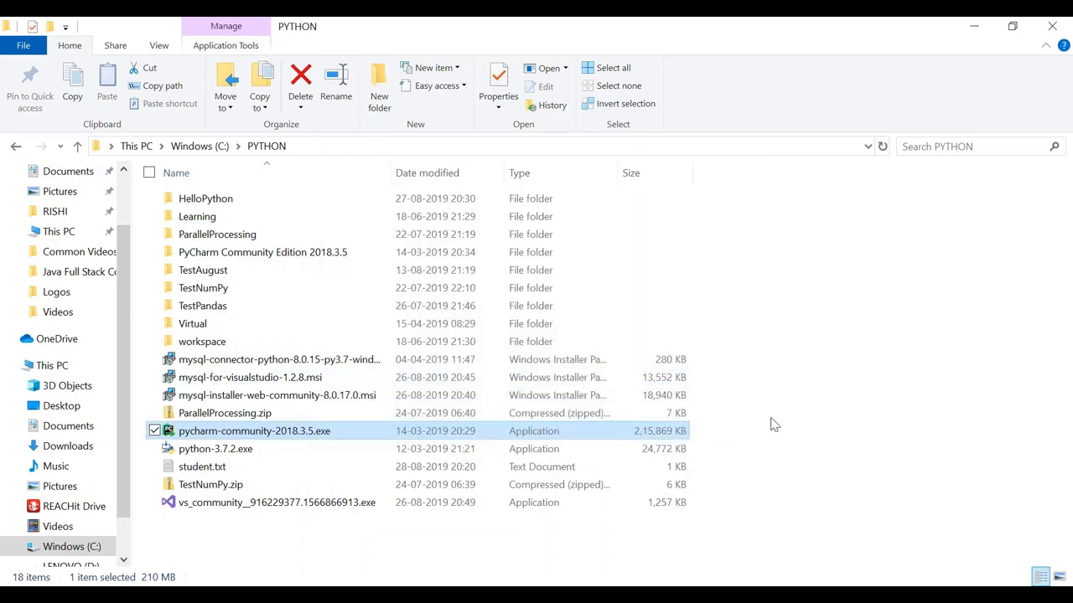
- Open the PyCharm Community Edition 2018.3.5 folder to view the installed program files
click(766, 455)
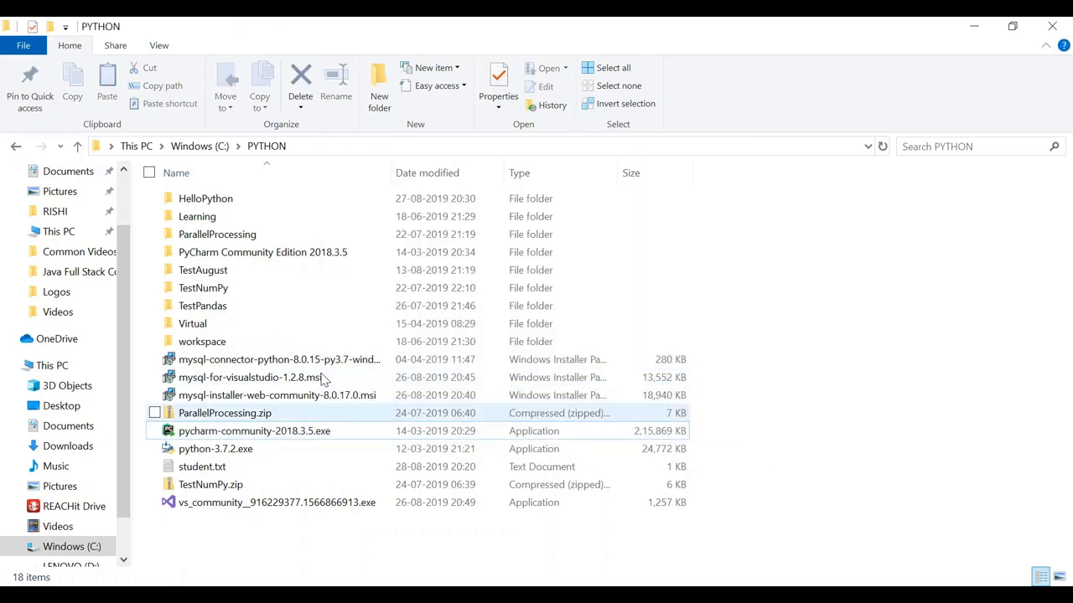
double_click(327, 254)
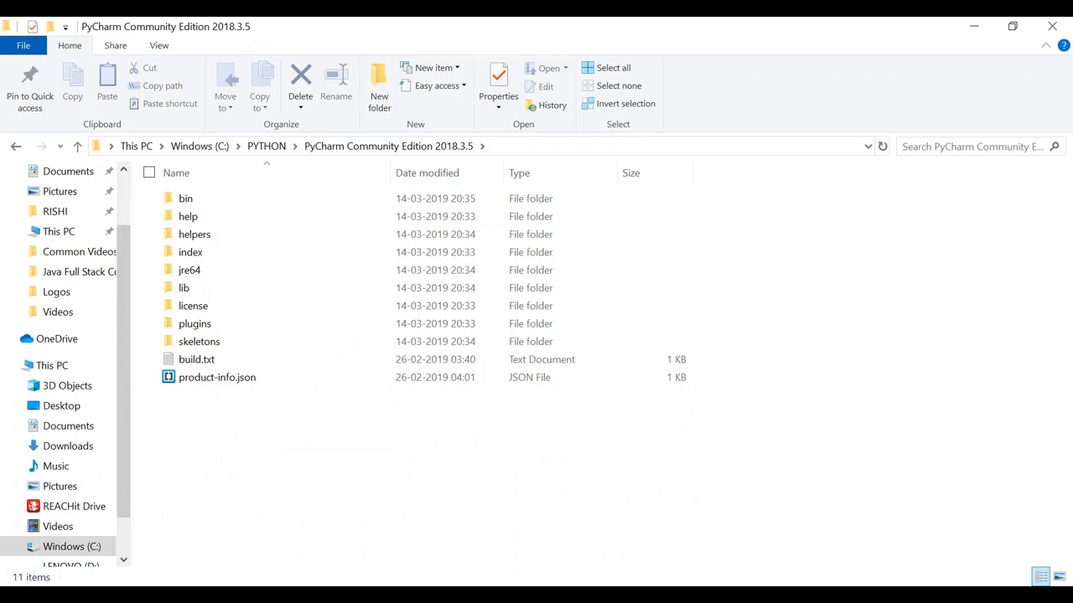
key(super)
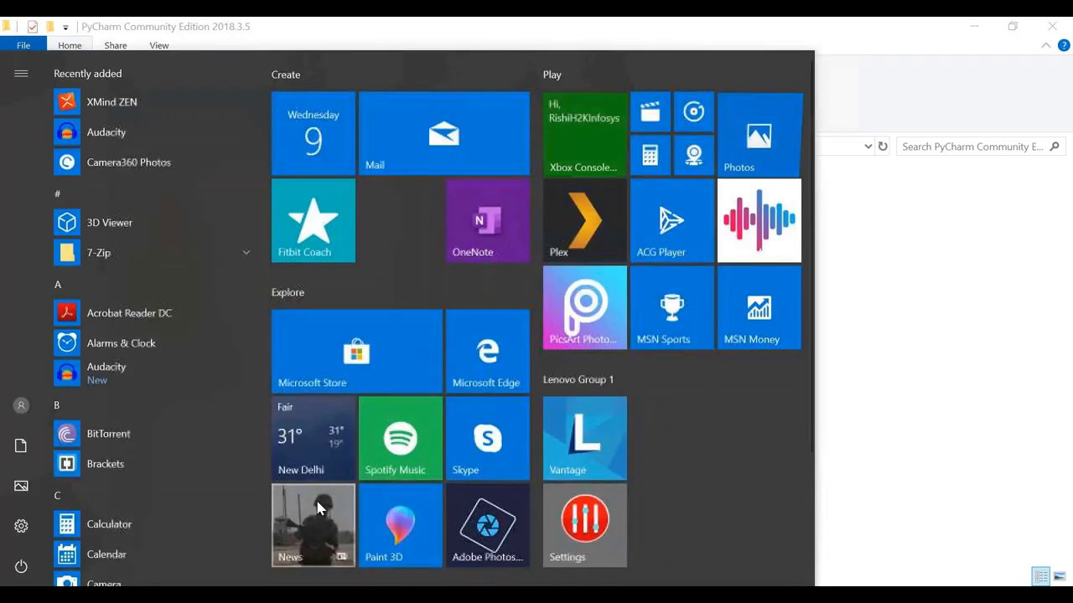
click(317, 507)
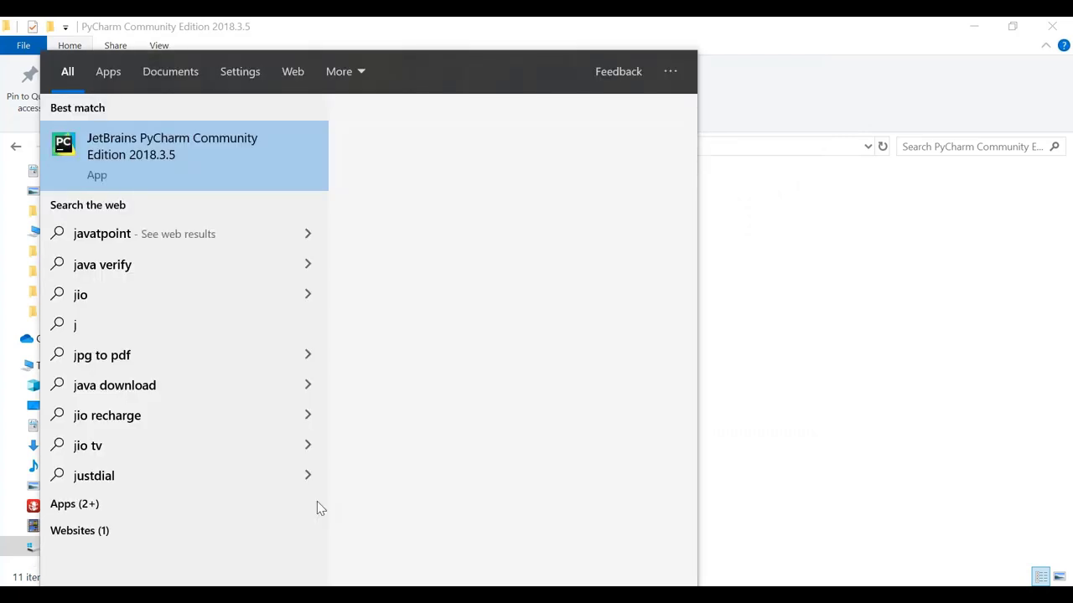
text(pychar)
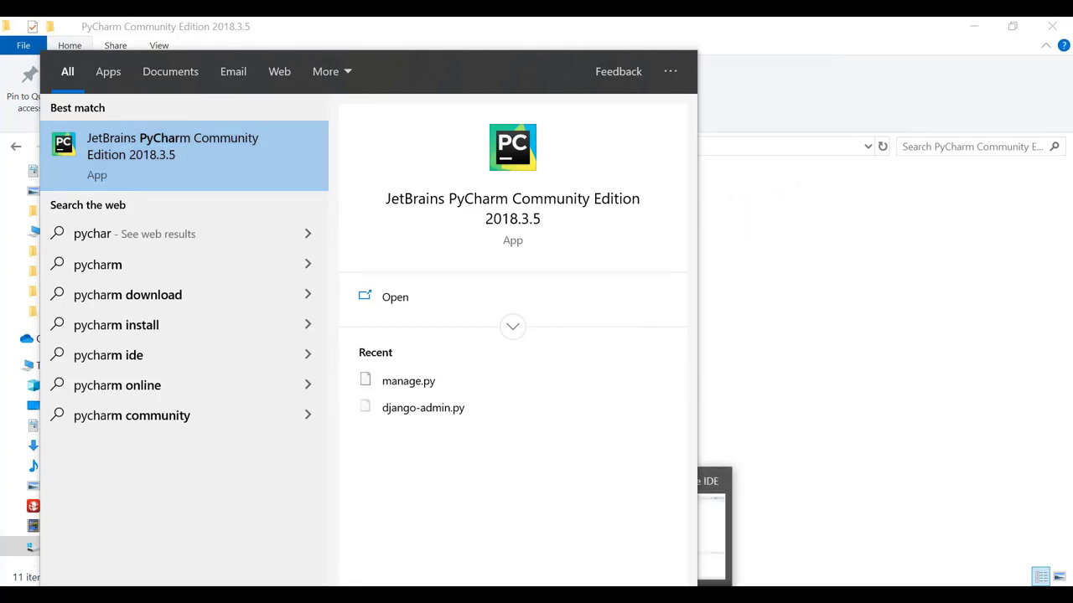
click(687, 578)
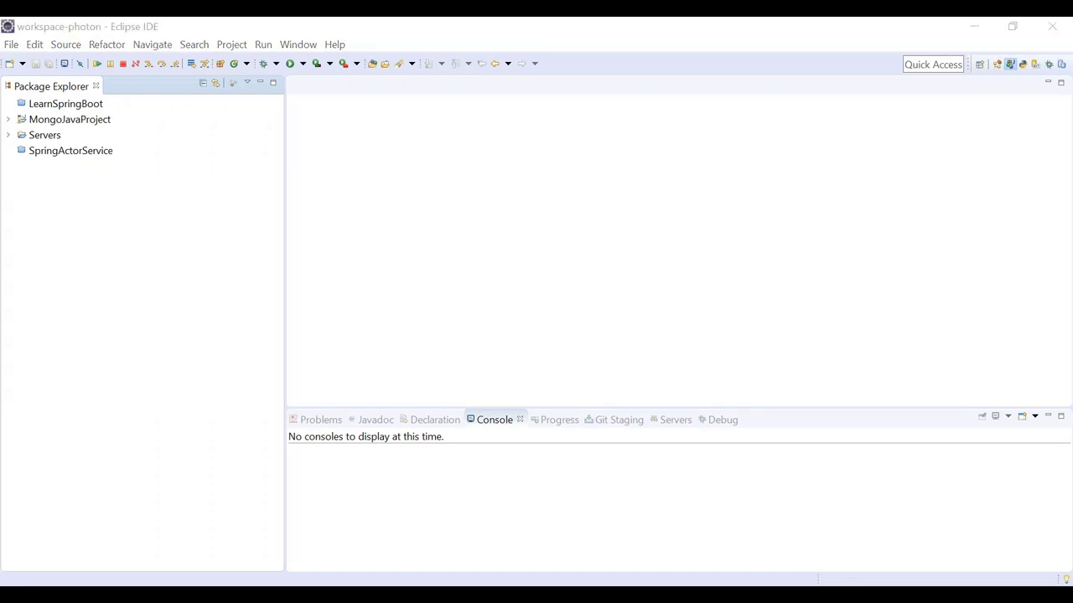
- Search Windows for PyCharm and launch JetBrains PyCharm Community Edition 2018.3.5
key(super)
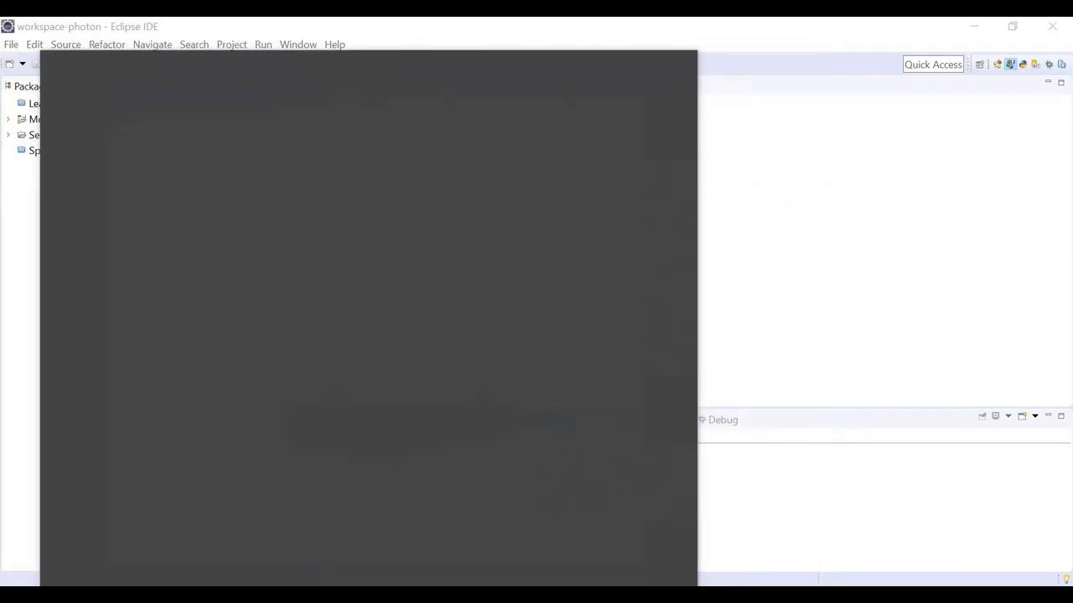
text(pych)
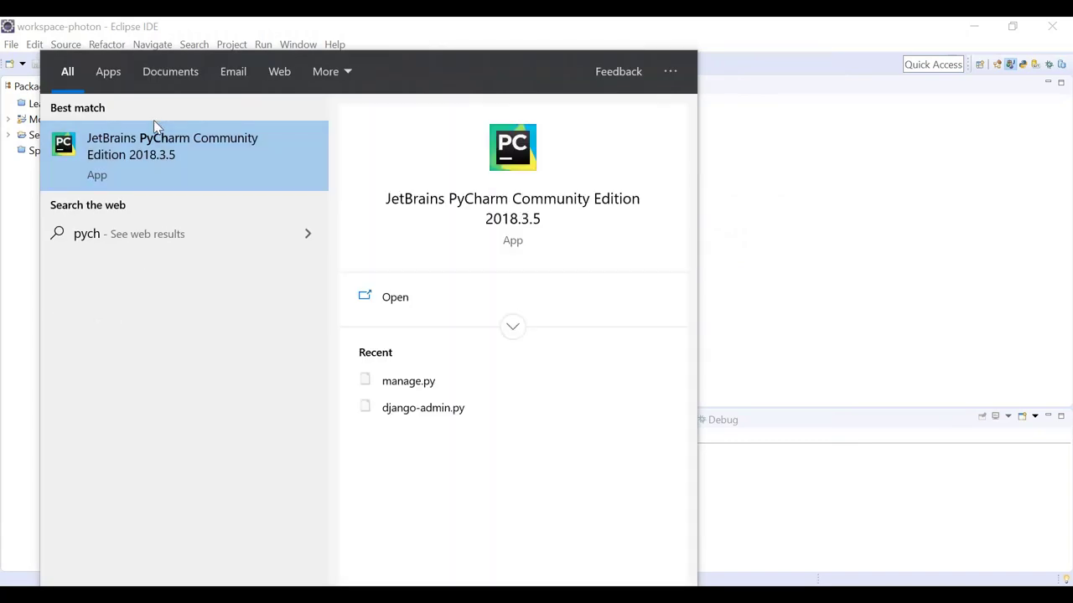
click(151, 148)
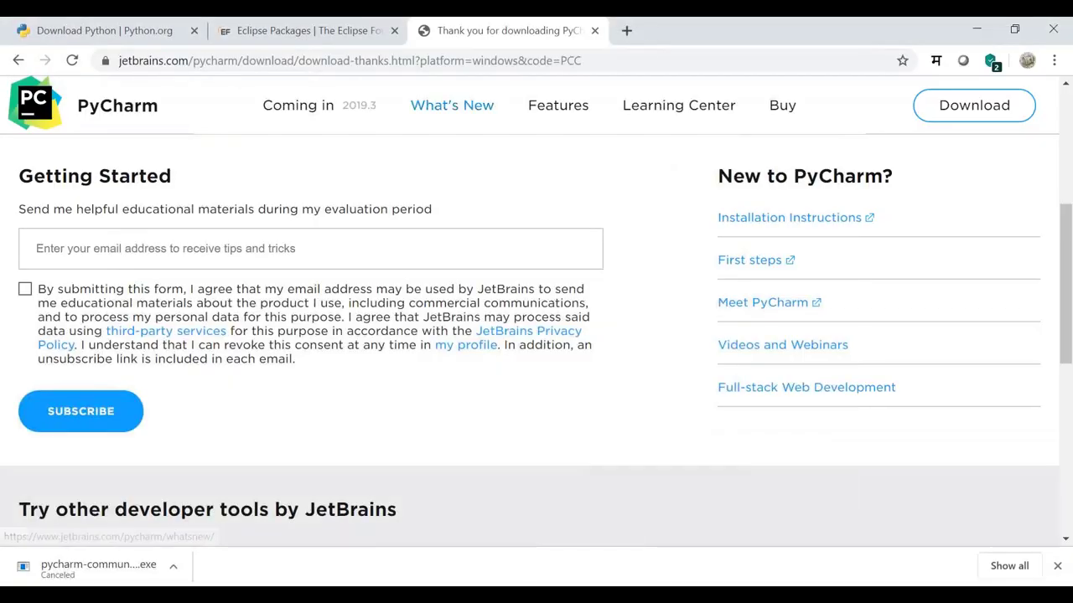
- Return from the download thank-you page to the PyCharm download page and copy its web address
scroll(537, 335, up, 2)
scroll(314, 180, up, 2)
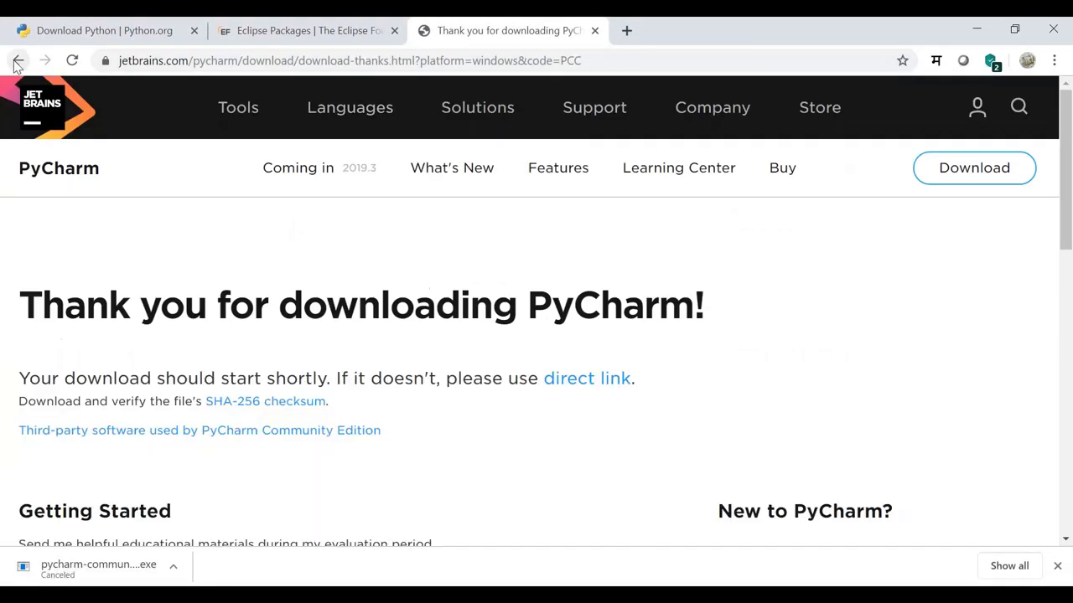
click(19, 60)
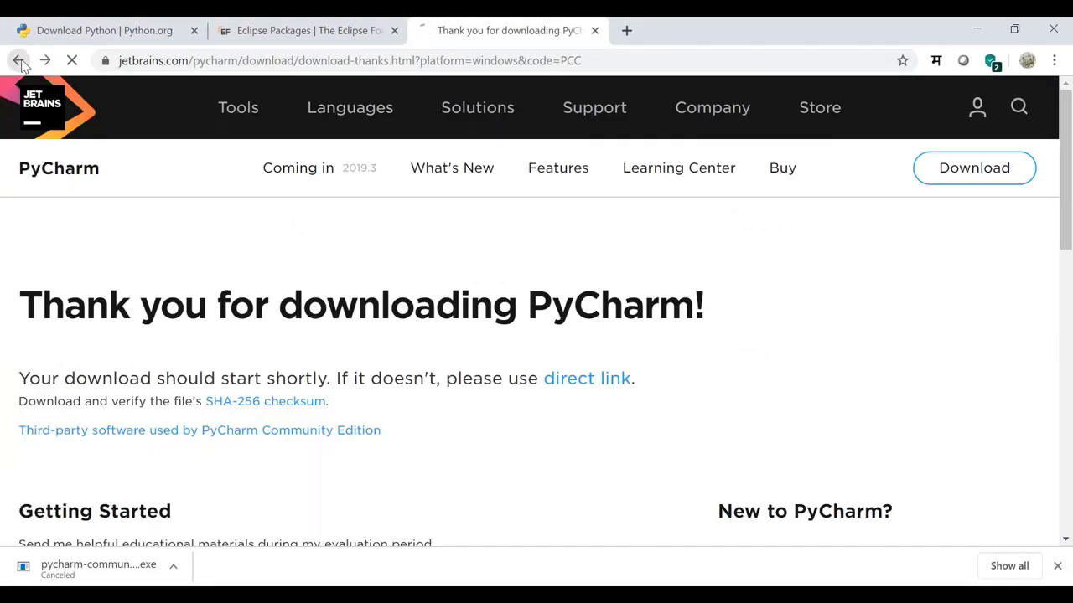
click(478, 62)
key(ctrl+c)
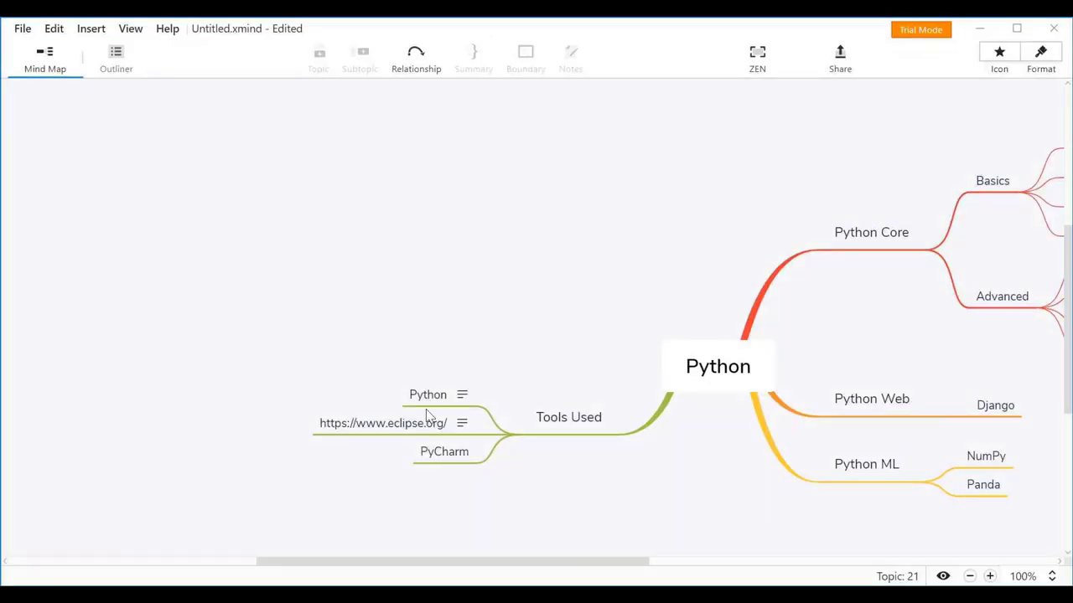
click(439, 456)
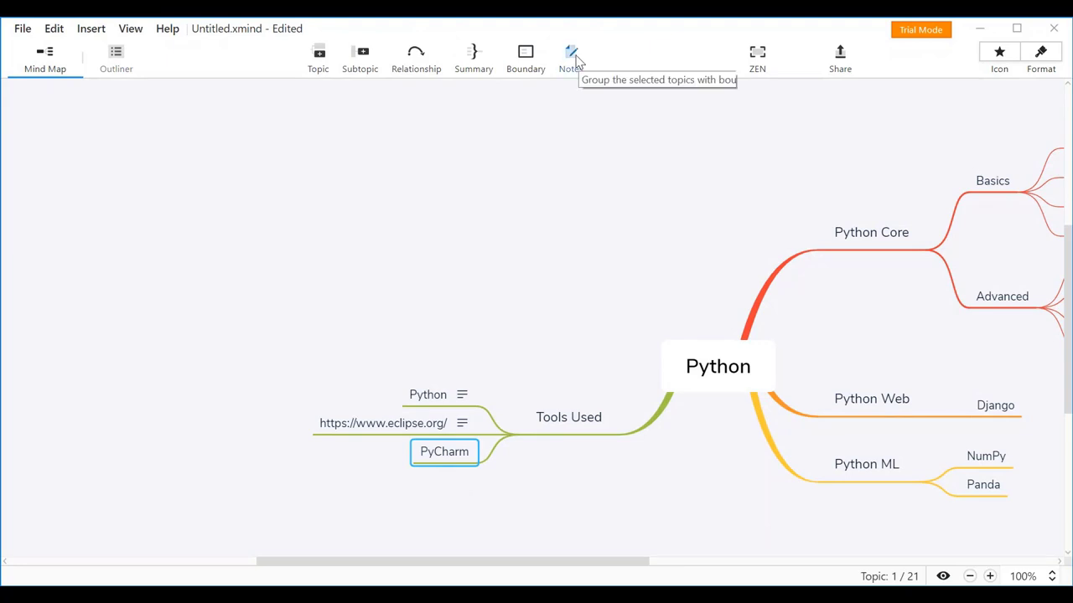
click(564, 71)
key(ctrl+v)
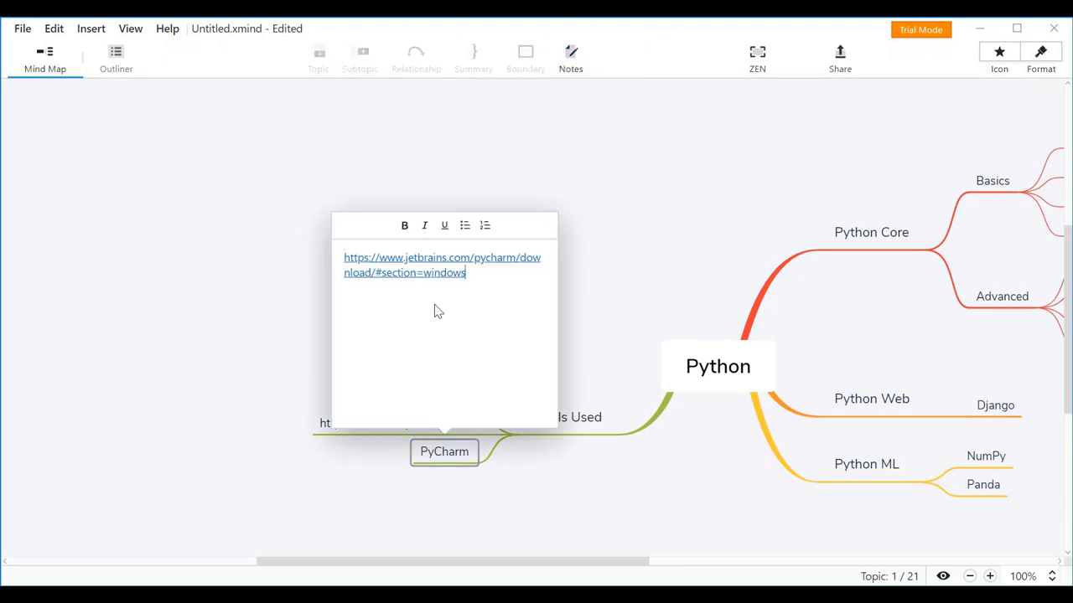
click(635, 251)
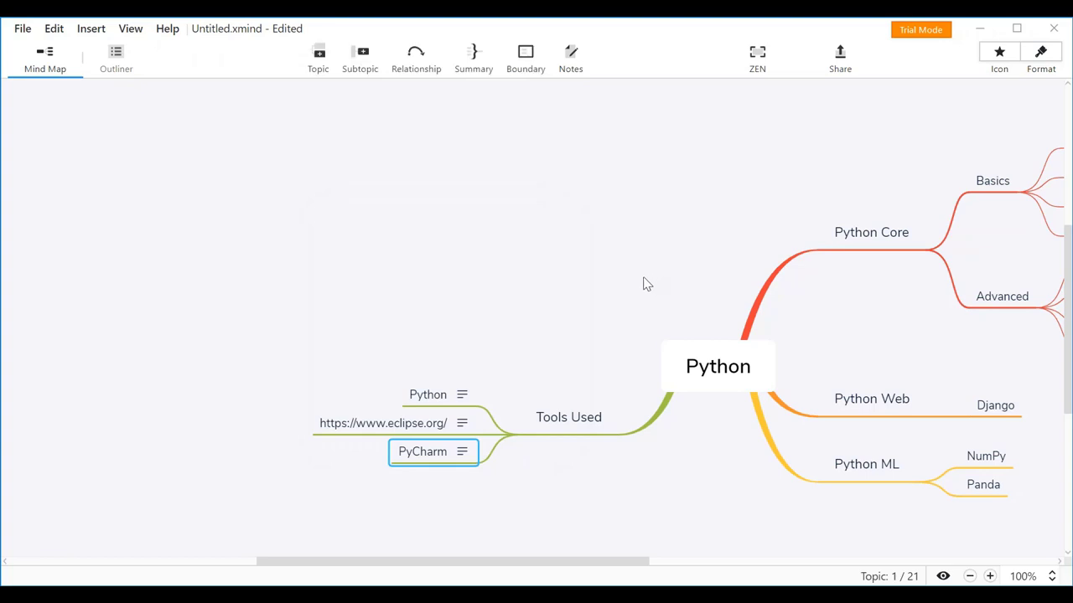
click(936, 388)
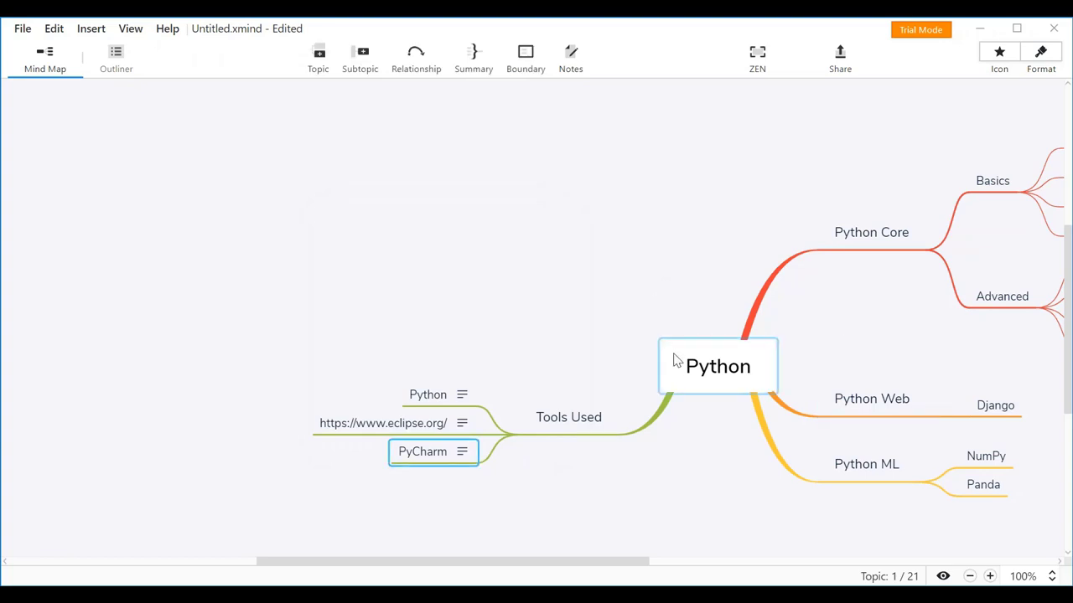
- Switch back to the browser's PyCharm download page and dismiss the downloads bar
key(alt+Tab)
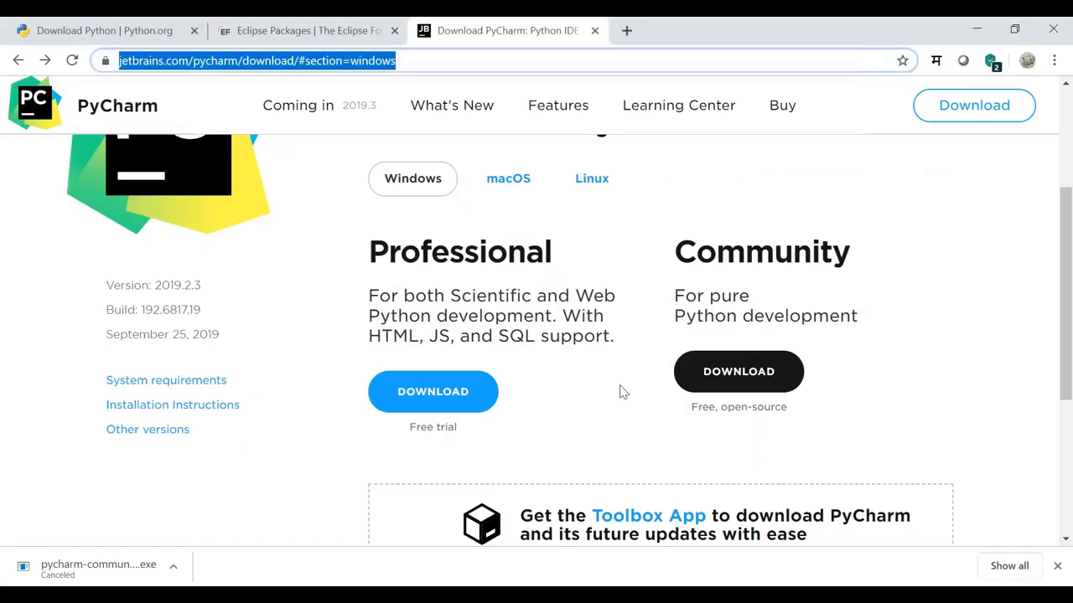
scroll(622, 392, down, 1)
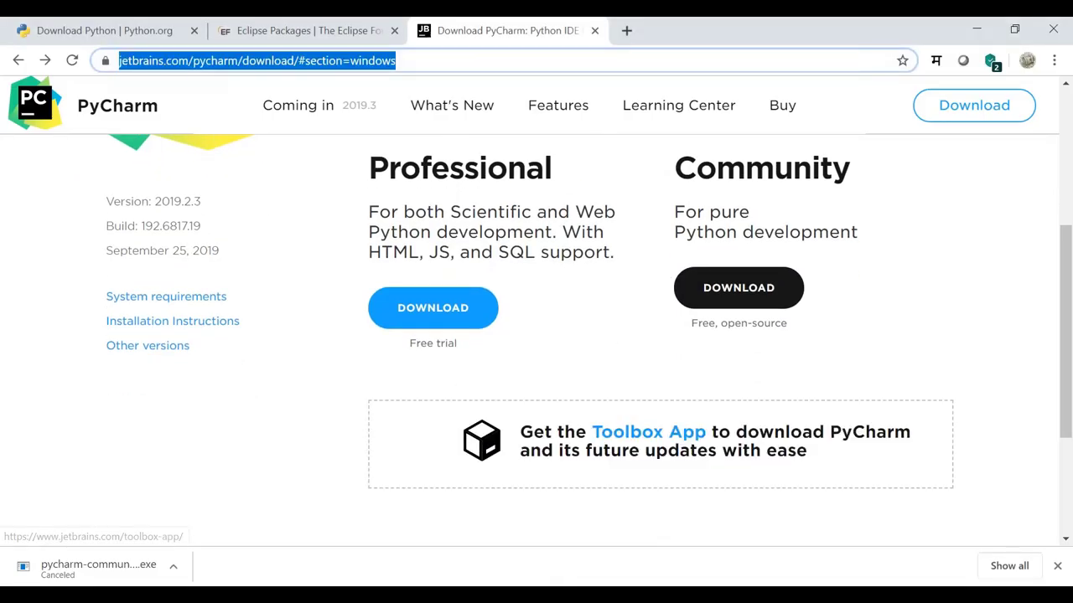
click(1057, 565)
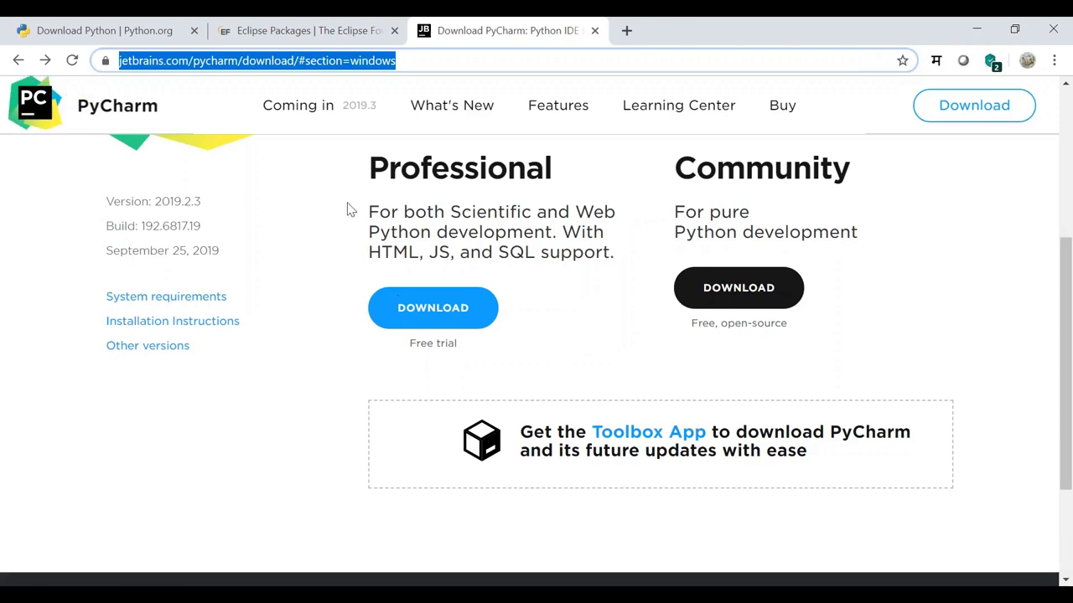
- Search Google for mysql in a new browser tab
click(629, 31)
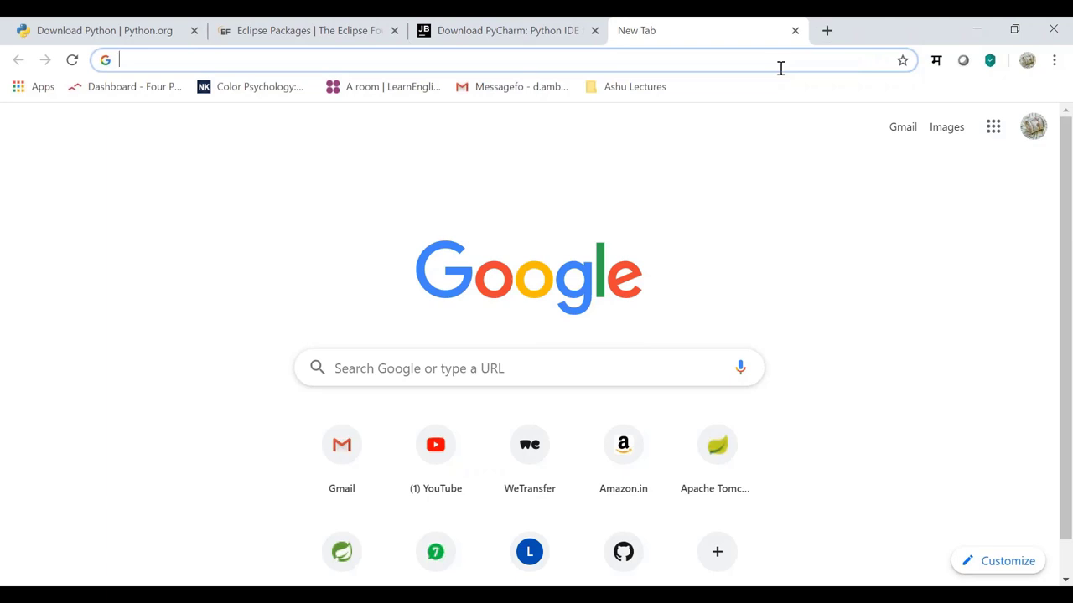
text(my)
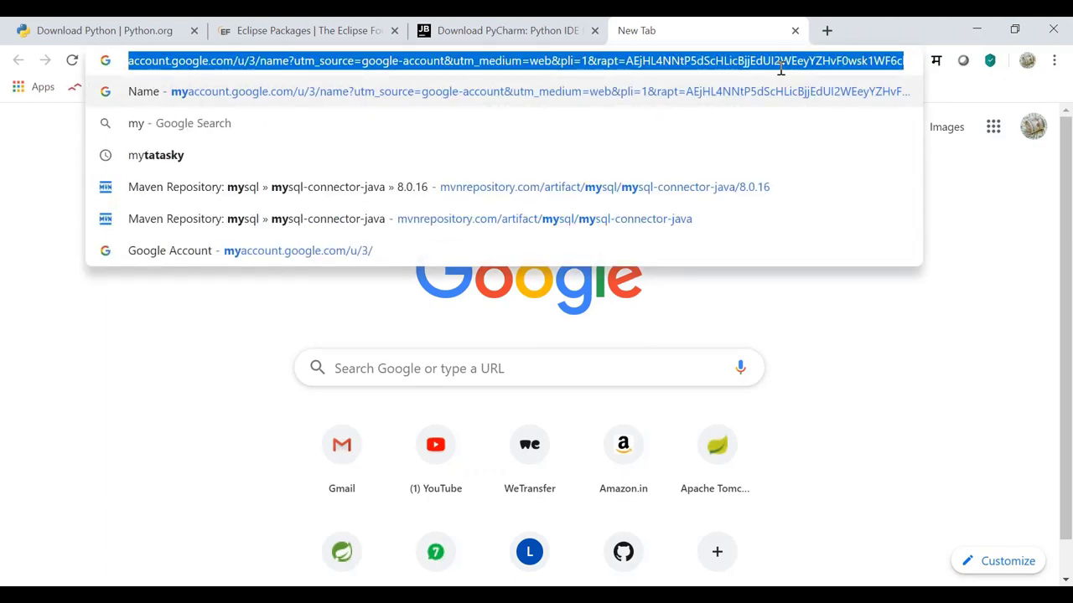
text(m)
key(BackSpace)
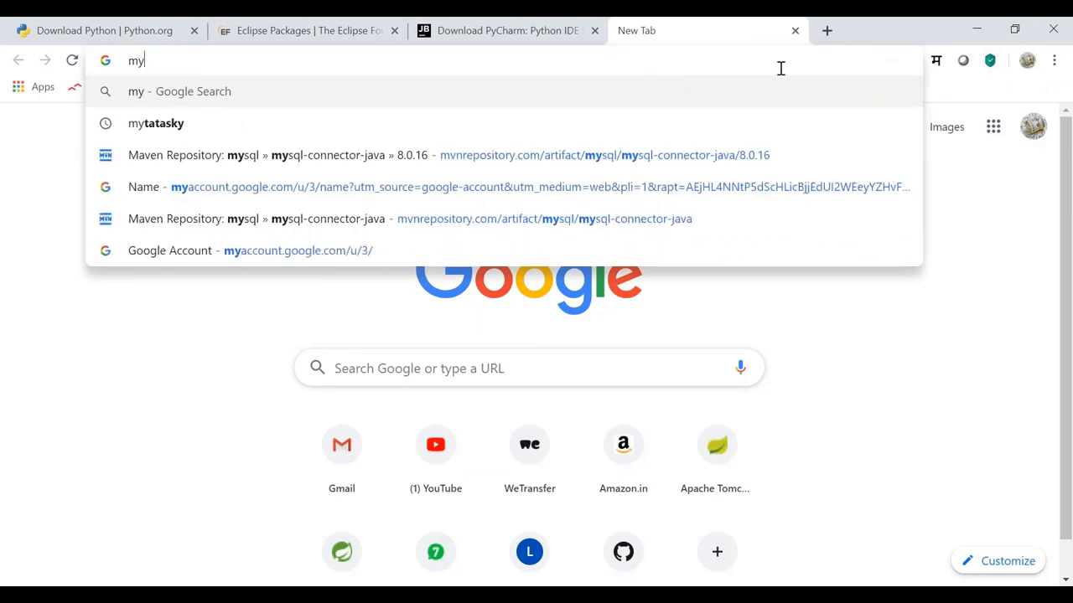
text(sql)
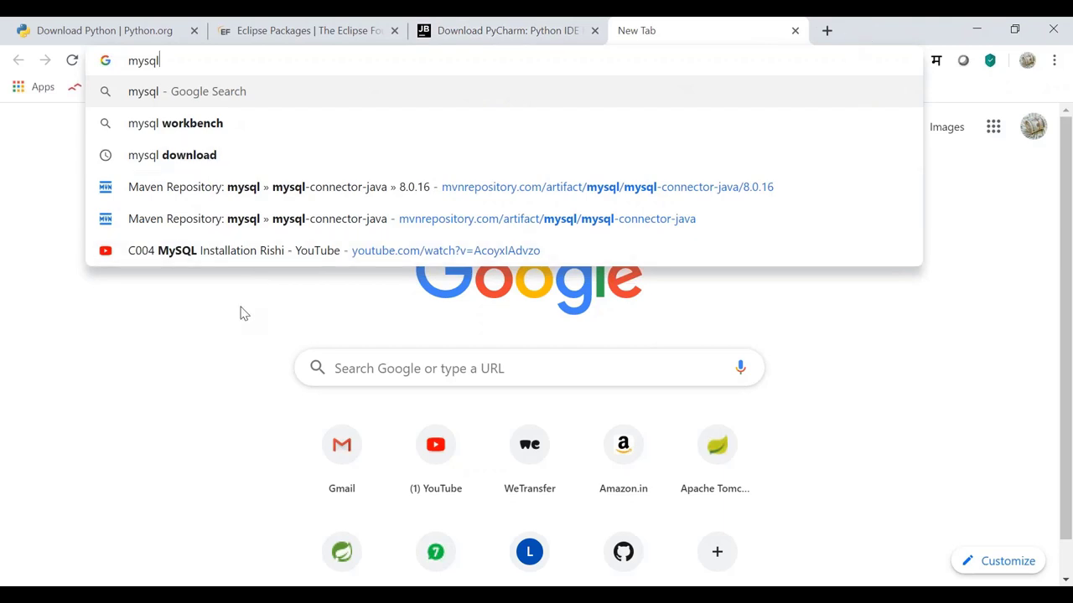
click(189, 103)
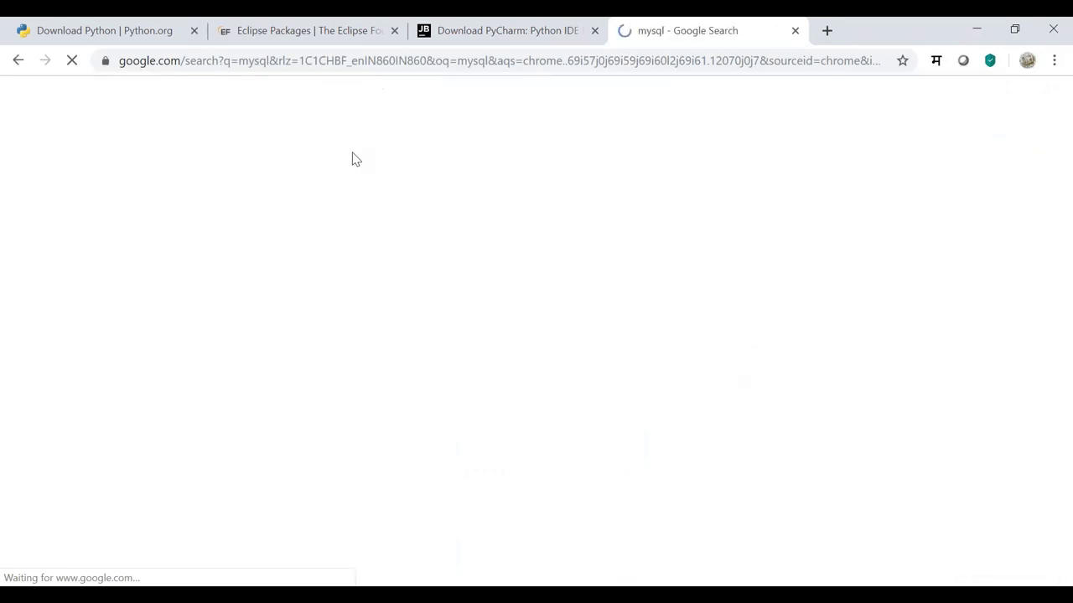